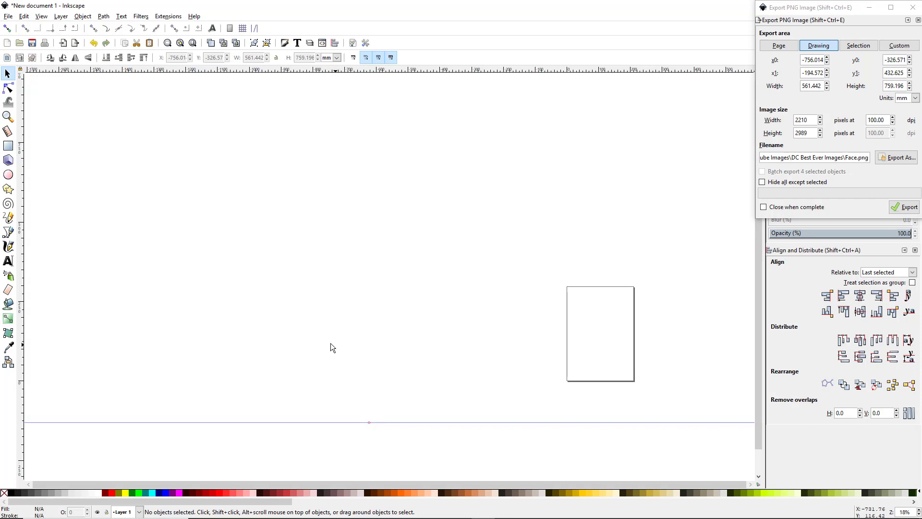
Enable snapping and start a Bezier path on the horizontal guide with a base about 30 mm wide and the trunk's slanted lower right edge
left_click(14, 233)
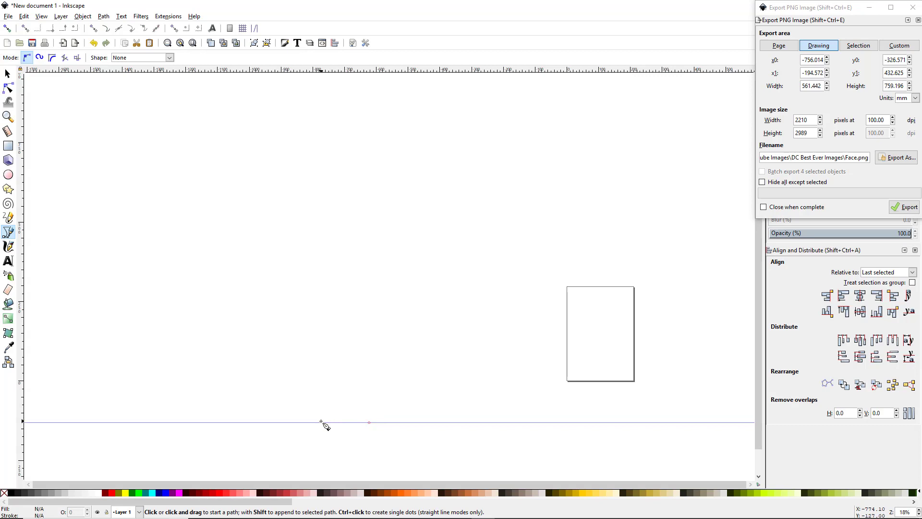
left_click(7, 29)
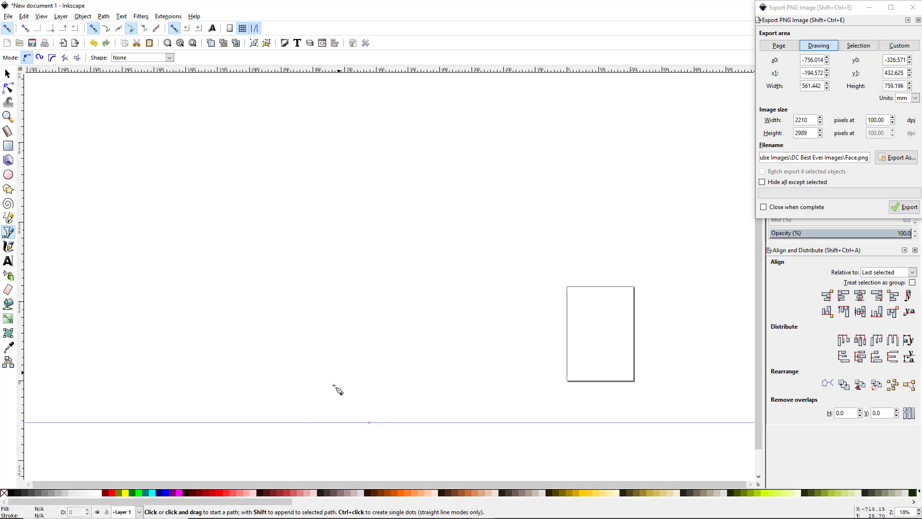
left_click(312, 423)
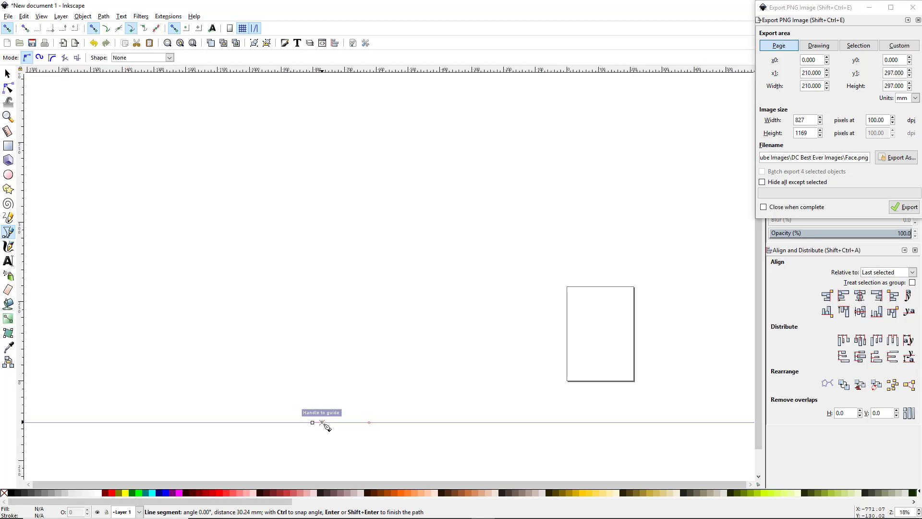
scroll(322, 423, "up", 4)
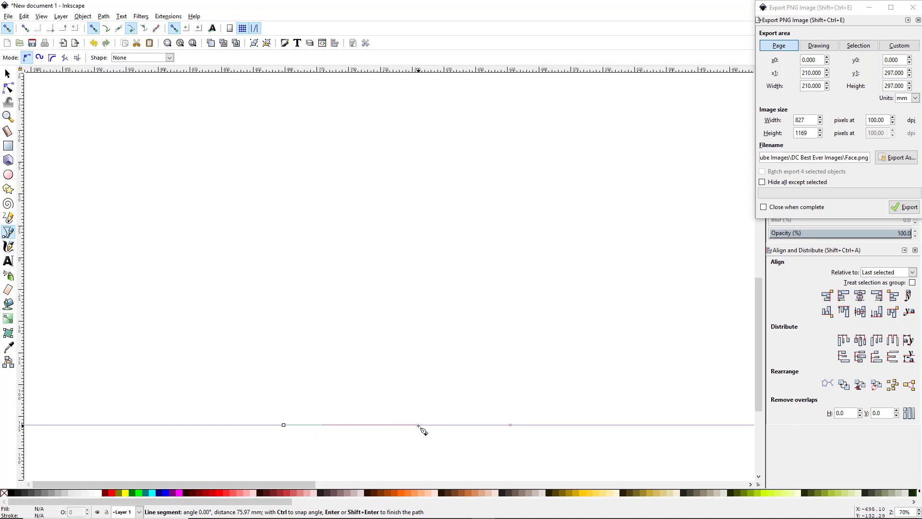
scroll(361, 364, "down", 3)
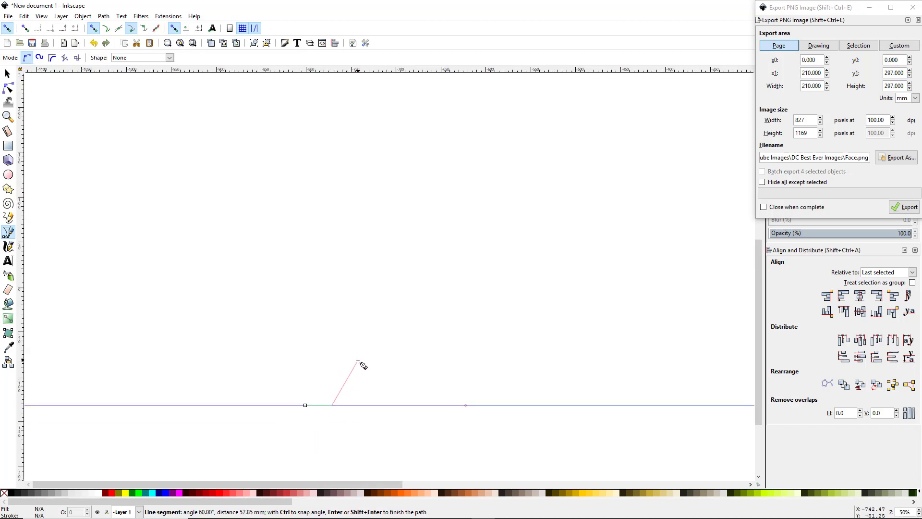
left_click_drag(358, 358, 372, 410)
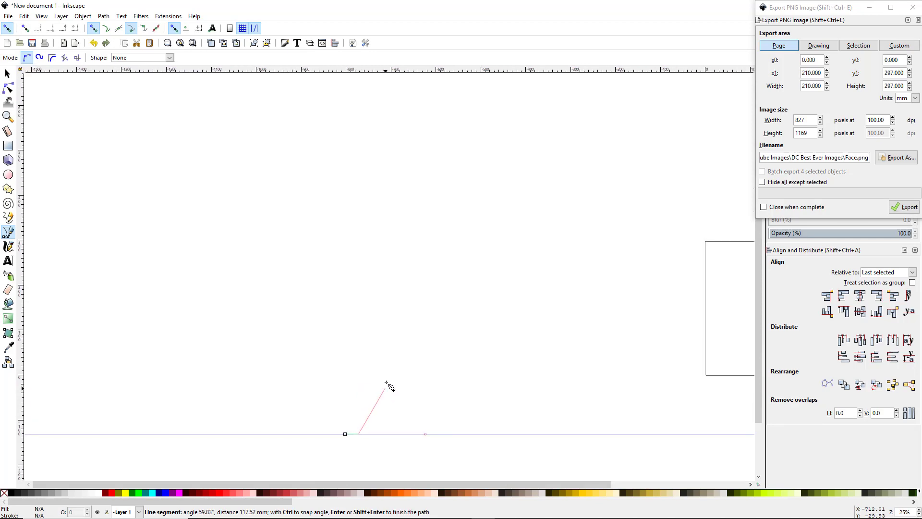
left_click(412, 323)
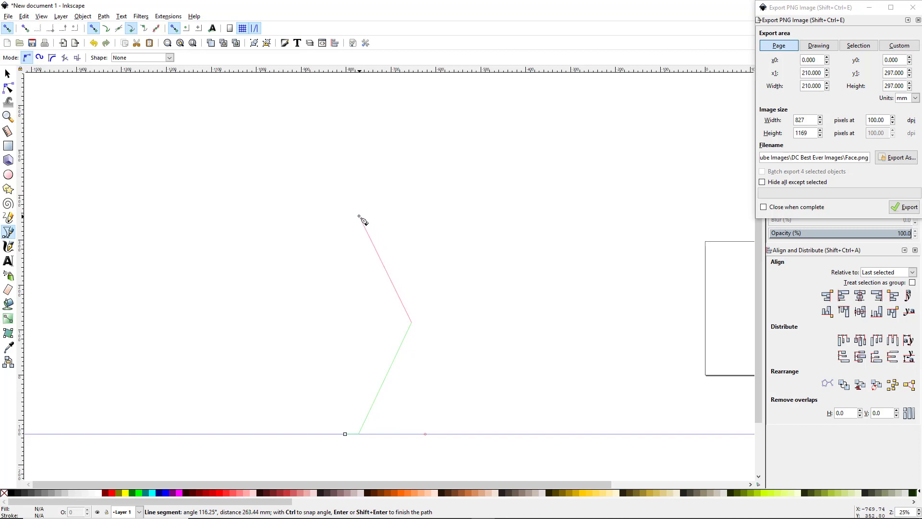
Continue the path around the palm's lower right frond with straight segments, returning to the top of the trunk
left_click(394, 211)
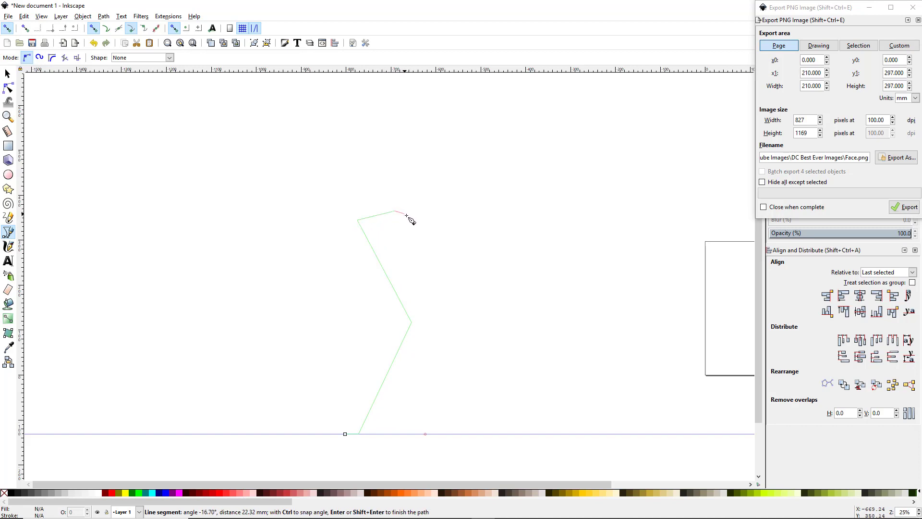
left_click(436, 239)
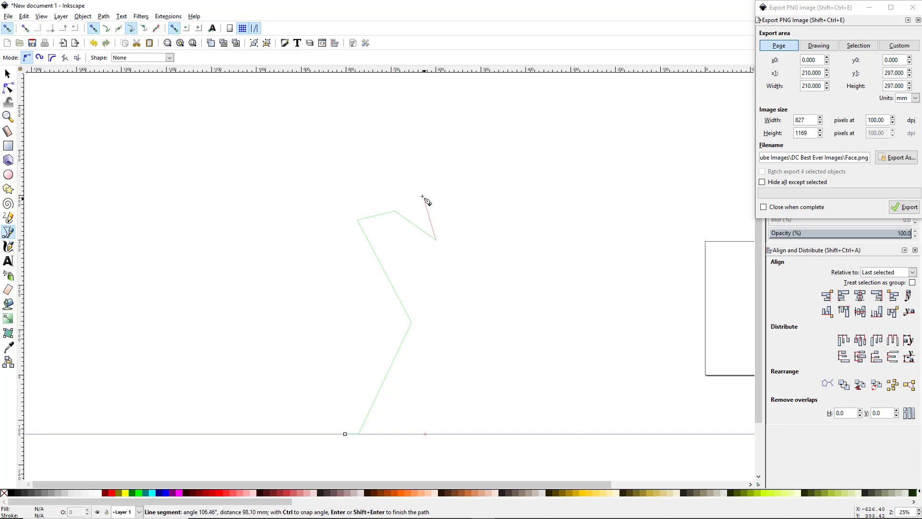
left_click(411, 181)
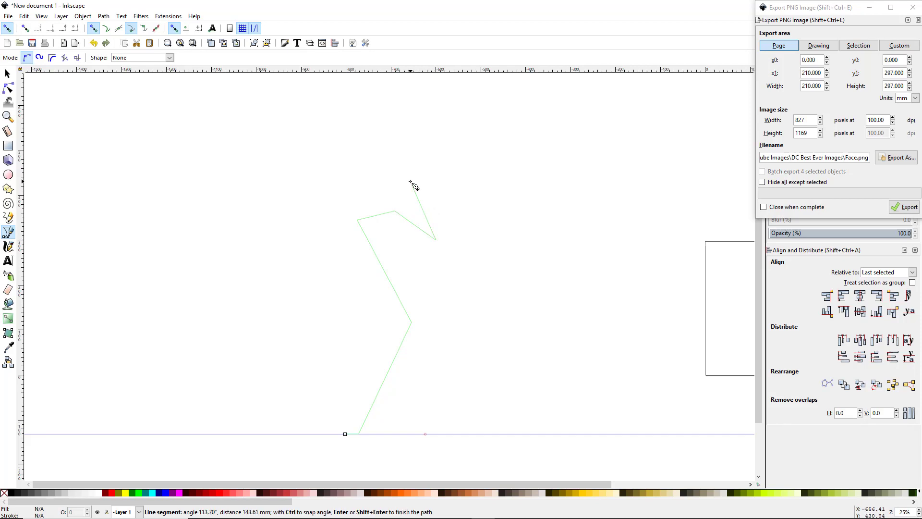
left_click(355, 212)
Add the larger upper right frond to the path as a straight-sided, bent leaf ending at the crown
left_click(402, 164)
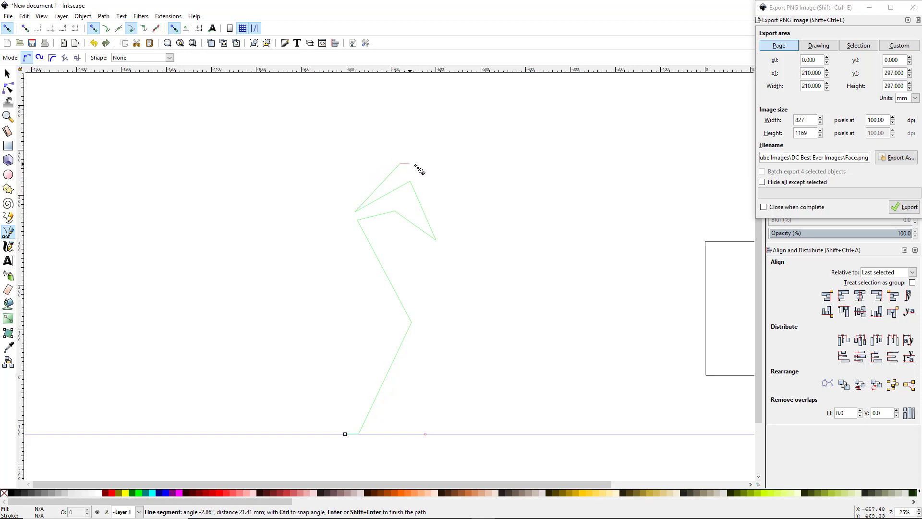
left_click(457, 191)
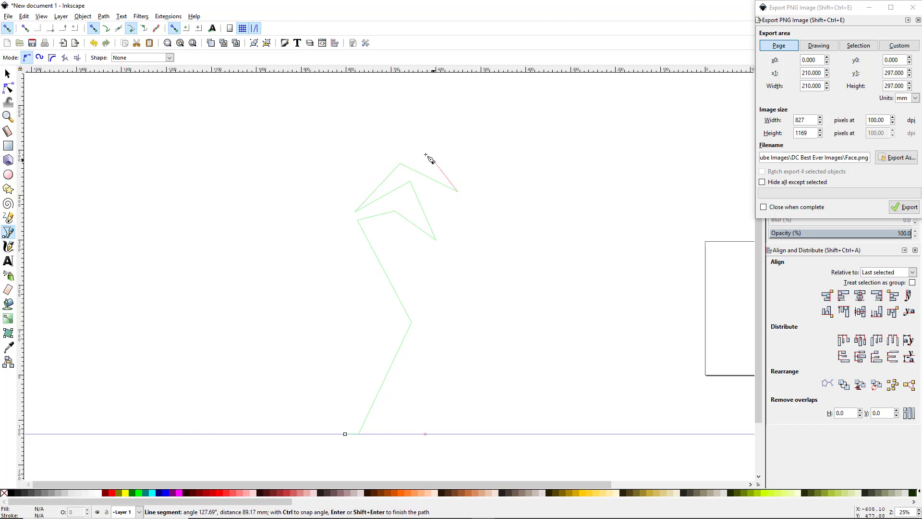
left_click(405, 135)
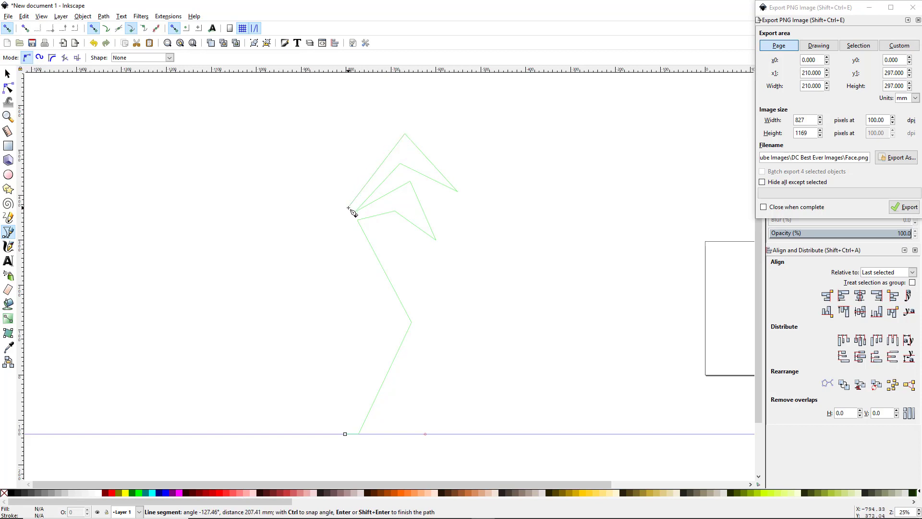
left_click(348, 208)
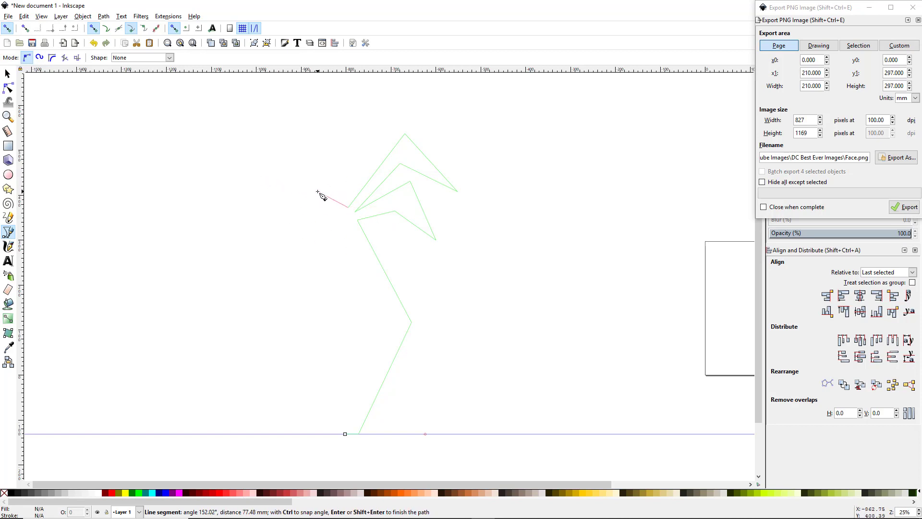
Add the upper left frond to the path with straight segments drooping outward and returning to the crown
left_click(281, 179)
left_click(254, 245)
left_click(288, 196)
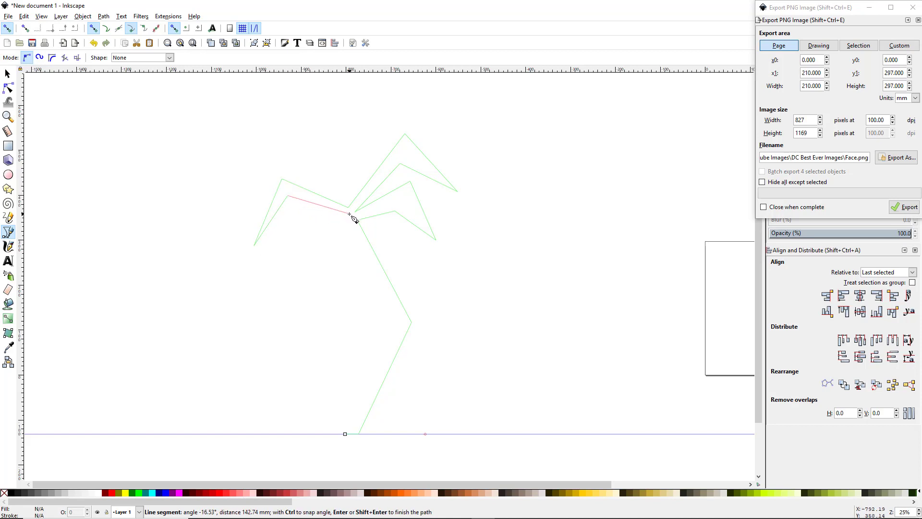
left_click(347, 214)
Draw the lower left frond and close the path down the trunk's left edge, giving an outline about 453 by 668 mm
left_click(294, 215)
left_click(273, 281)
left_click(304, 226)
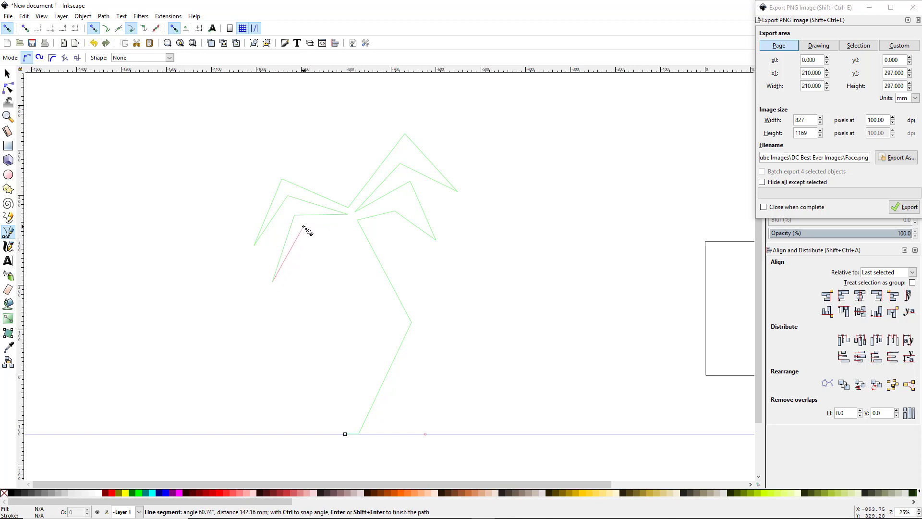
left_click(351, 222)
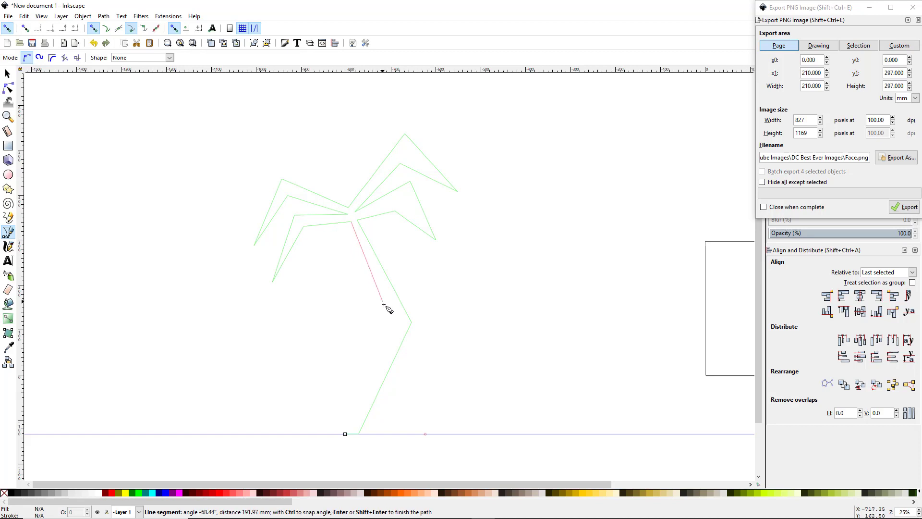
left_click(397, 322)
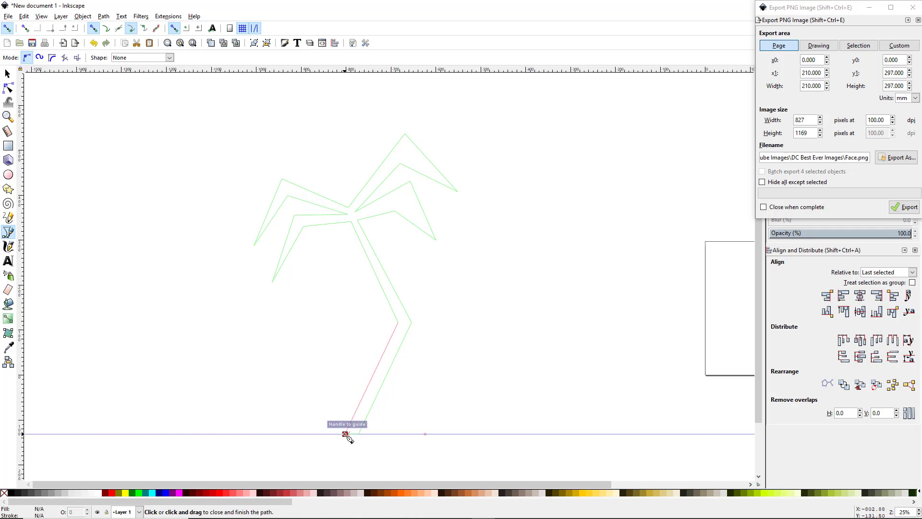
left_click(345, 435)
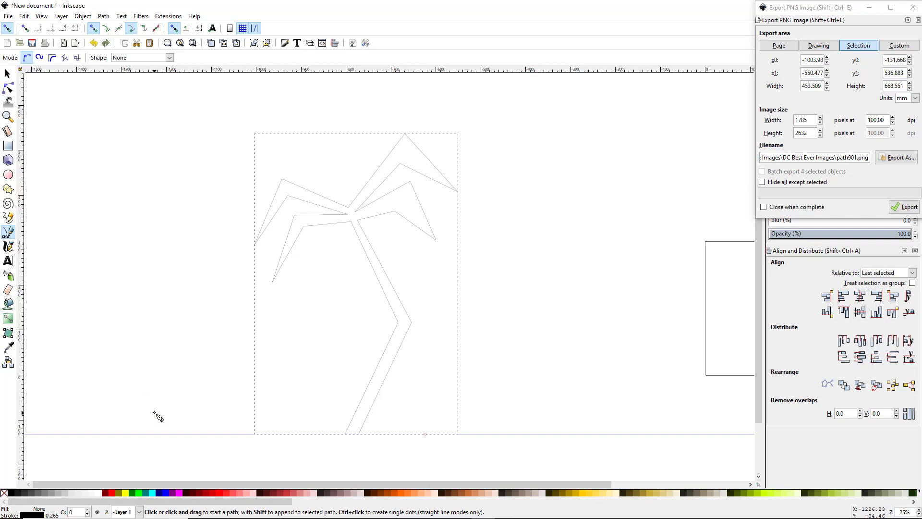
Remove the palm outline's stroke and fill the shape with Green (#008000)
left_click(4, 493, "shift")
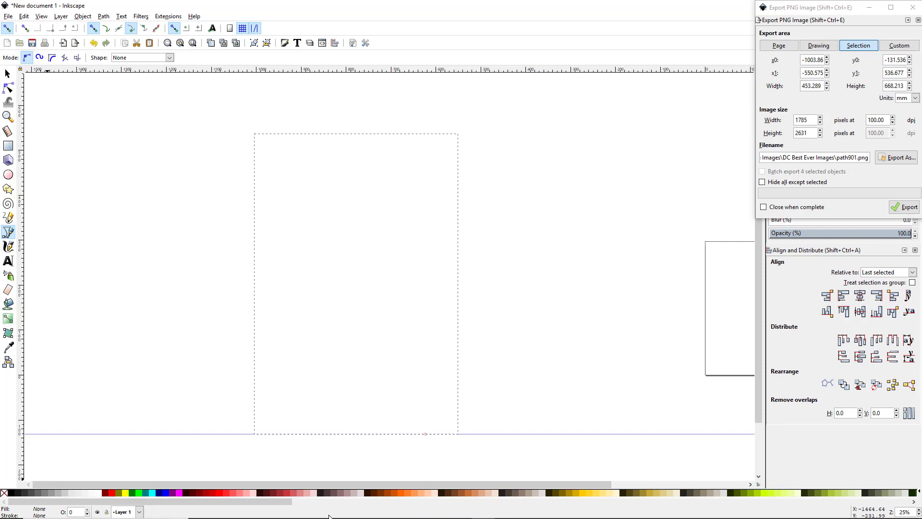
left_click(132, 491)
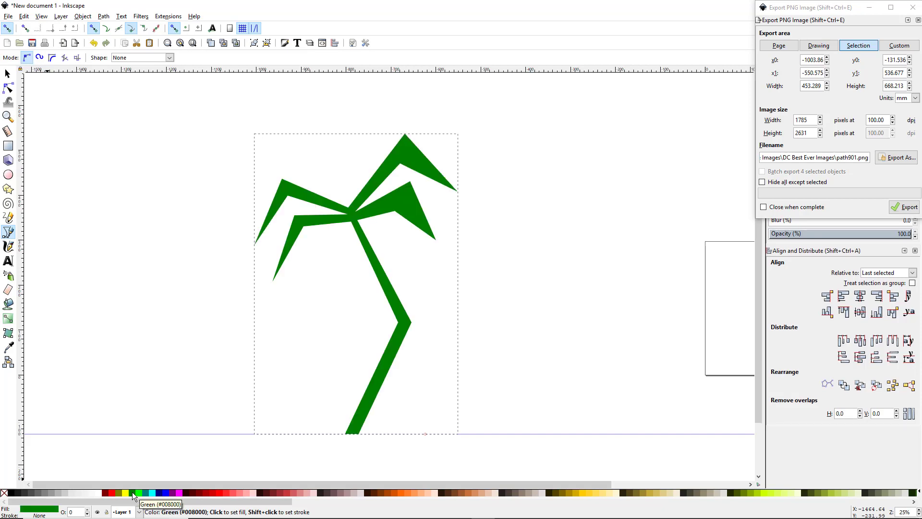
Delete the two nodes at the trunk's bend to turn the angular trunk into a smooth curve
left_click(8, 89)
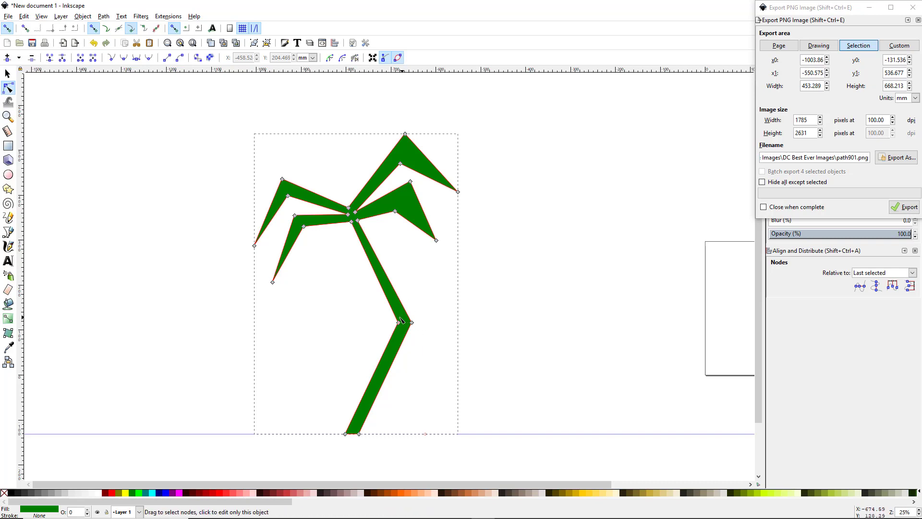
left_click_drag(379, 307, 434, 336)
key("Delete")
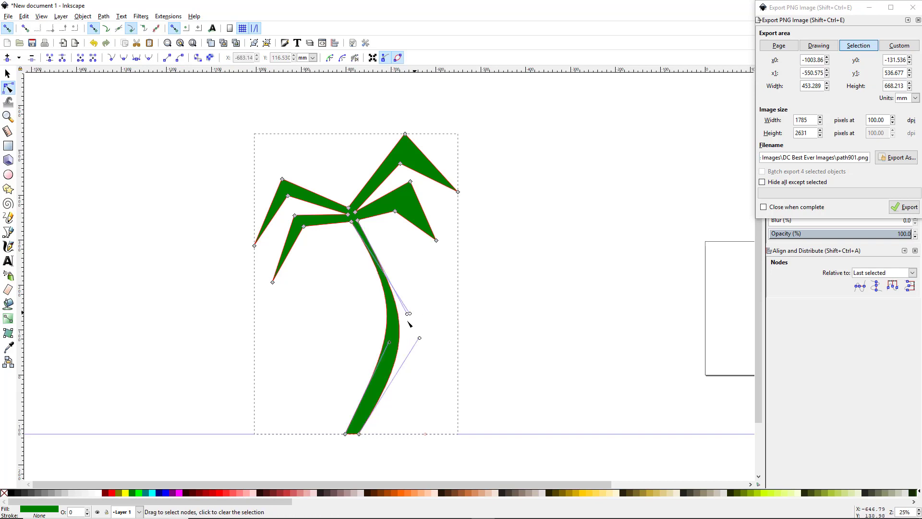
left_click(355, 333)
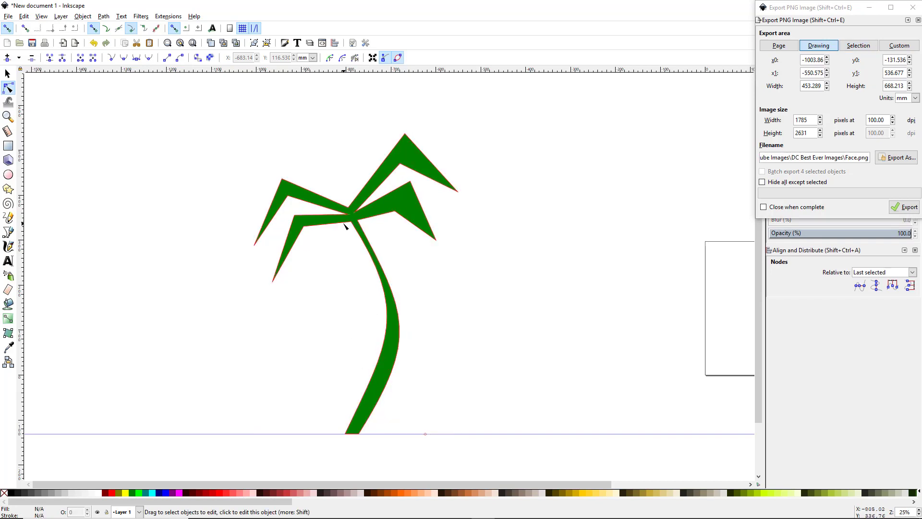
Reshape the trunk's right edge by bending its segment slightly inward to slim the trunk
left_click(388, 368)
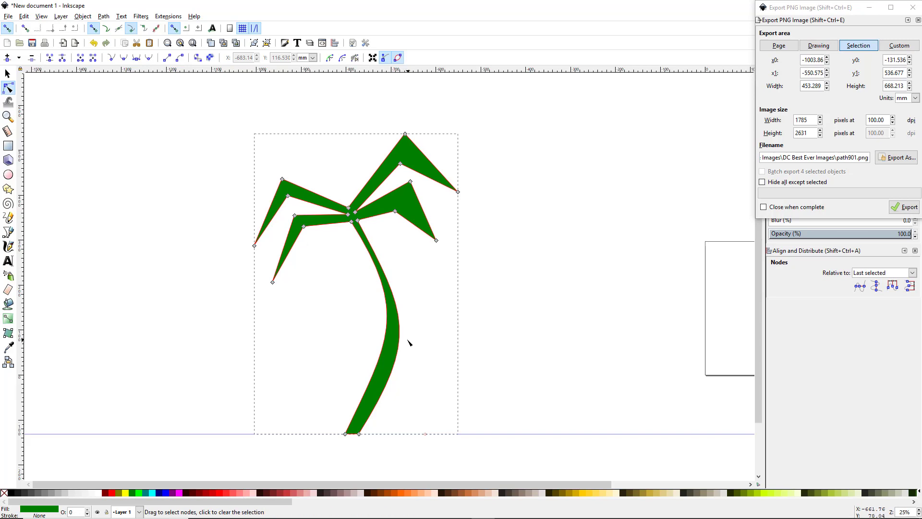
left_click_drag(400, 341, 398, 331)
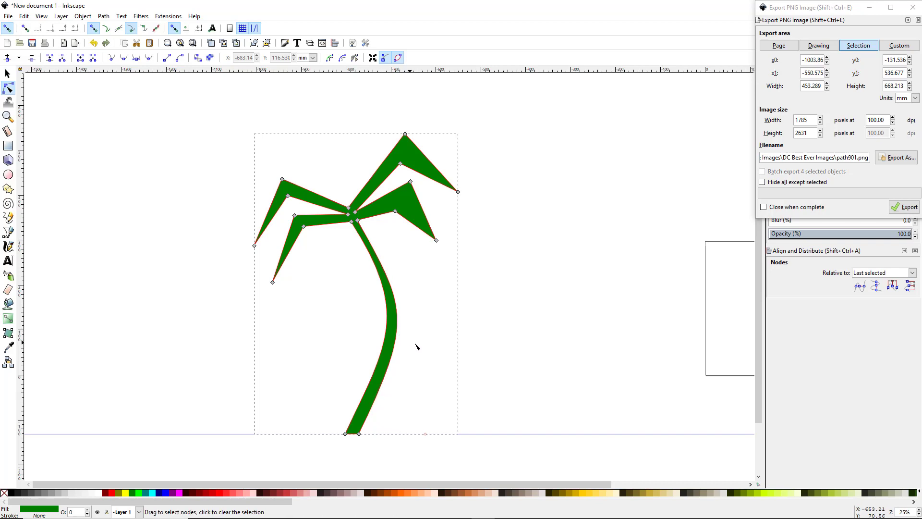
left_click(413, 345)
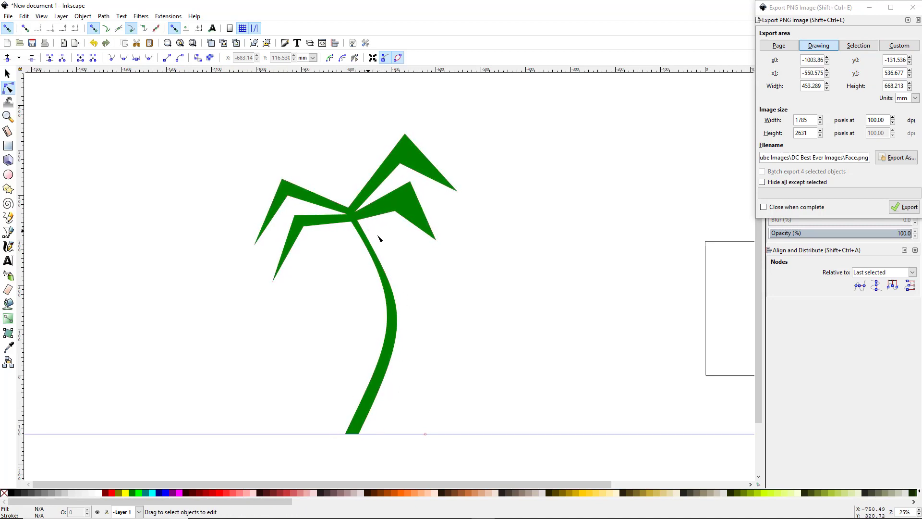
Delete the four corner nodes of the left fronds and the four of the right fronds to curve all the leaves
left_click(402, 204)
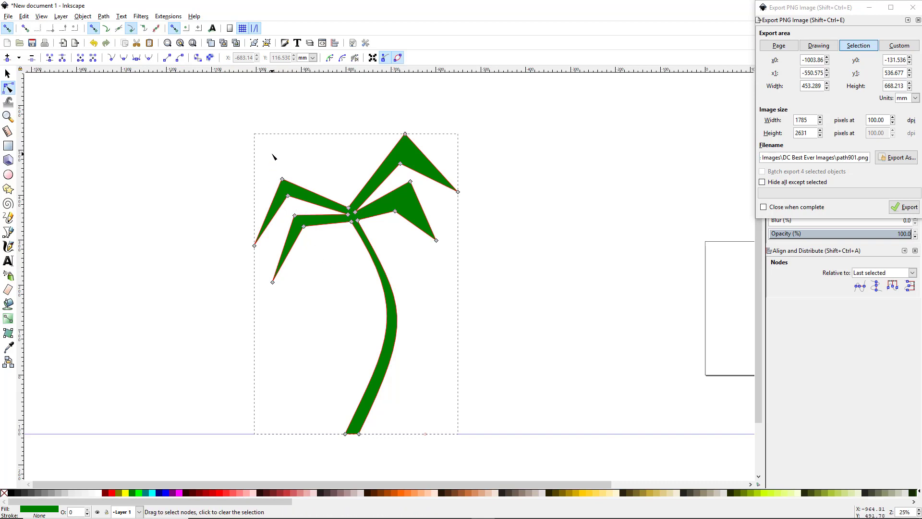
left_click_drag(298, 184, 328, 243)
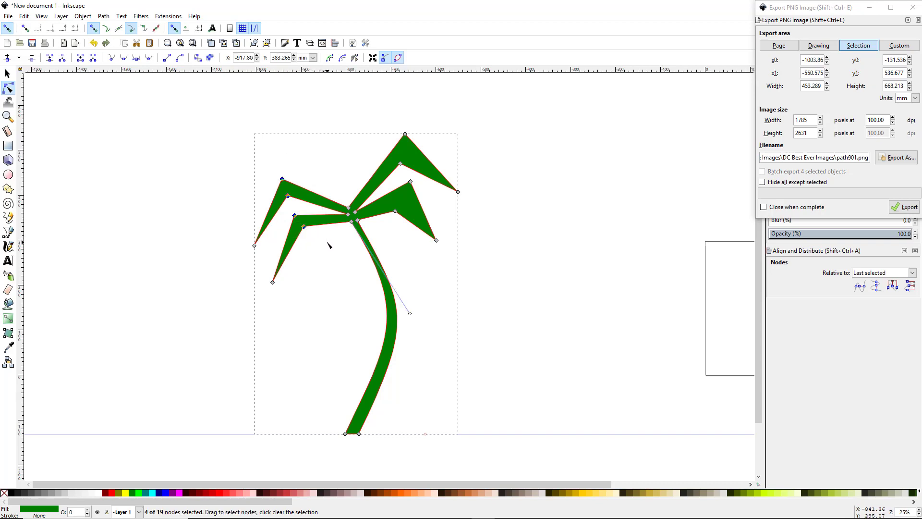
key("shift+s")
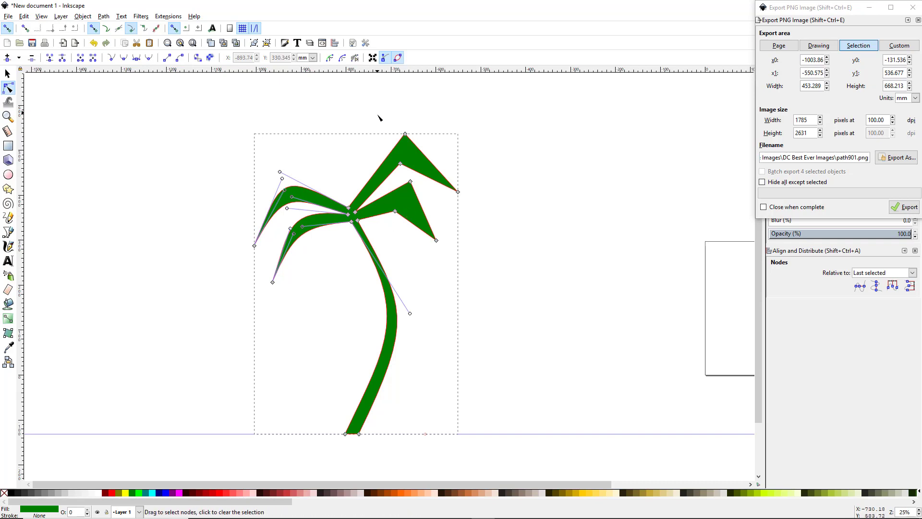
left_click_drag(411, 182, 427, 240)
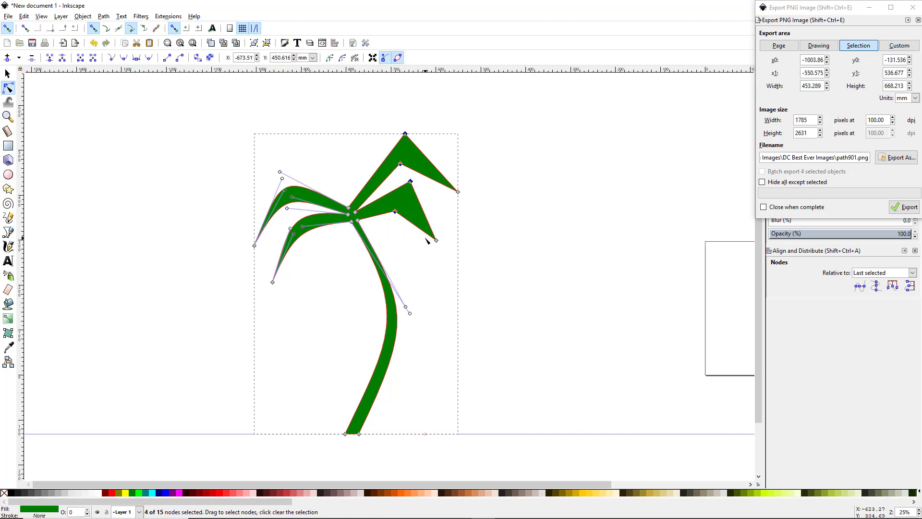
key("shift+s")
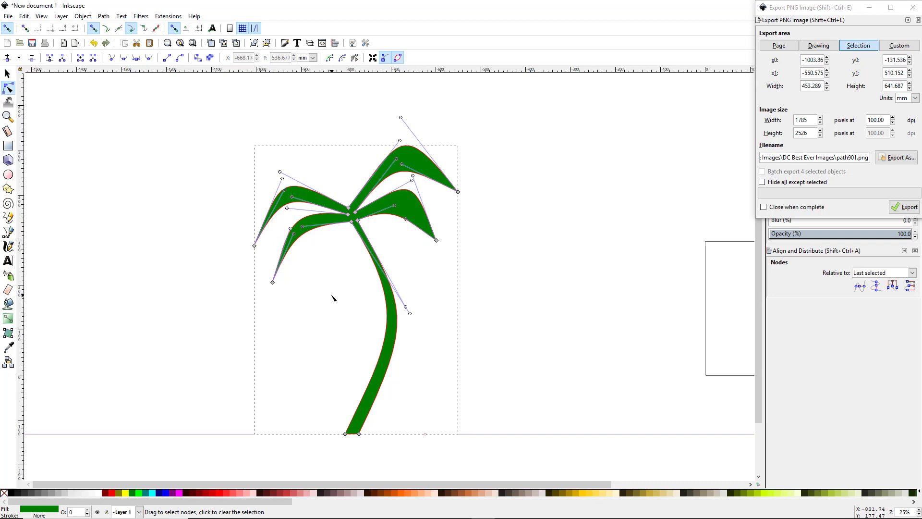
left_click(146, 265)
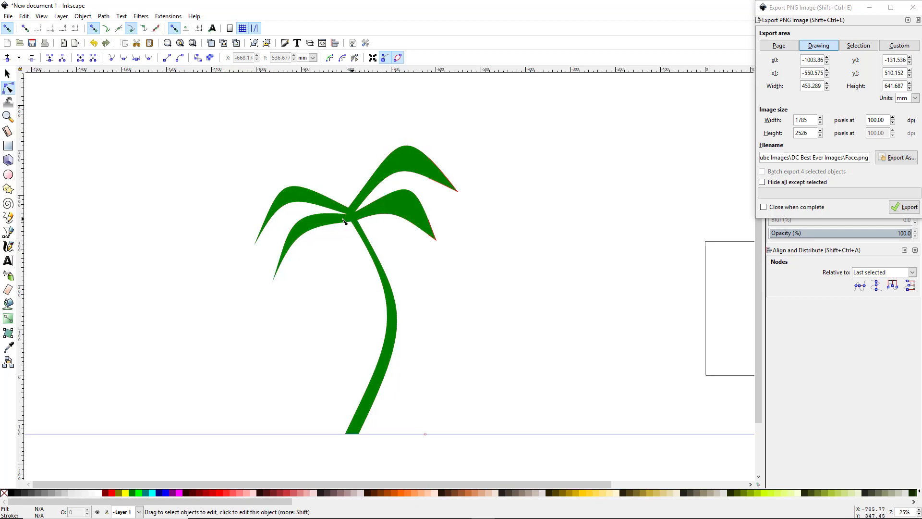
Move the notch nodes between the two left fronds and between the two right fronds in toward the top of the trunk
left_click(357, 227)
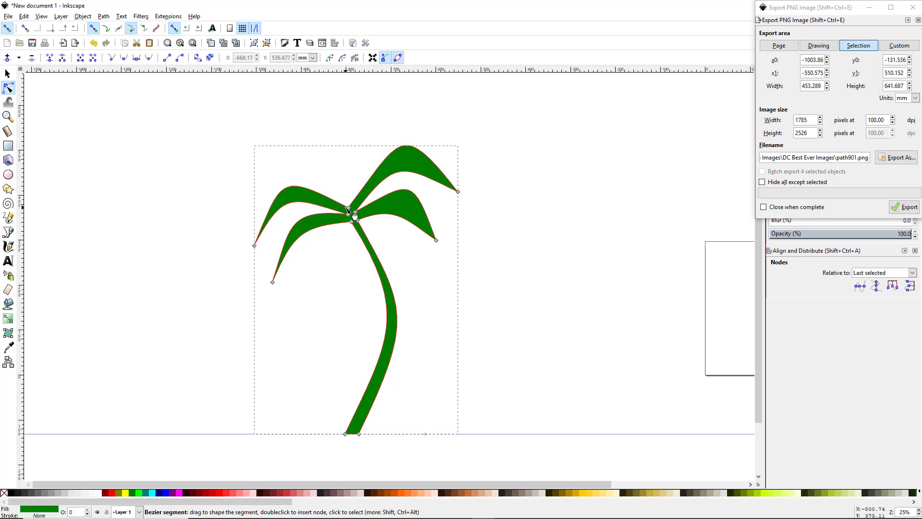
scroll(354, 211, "up", 4)
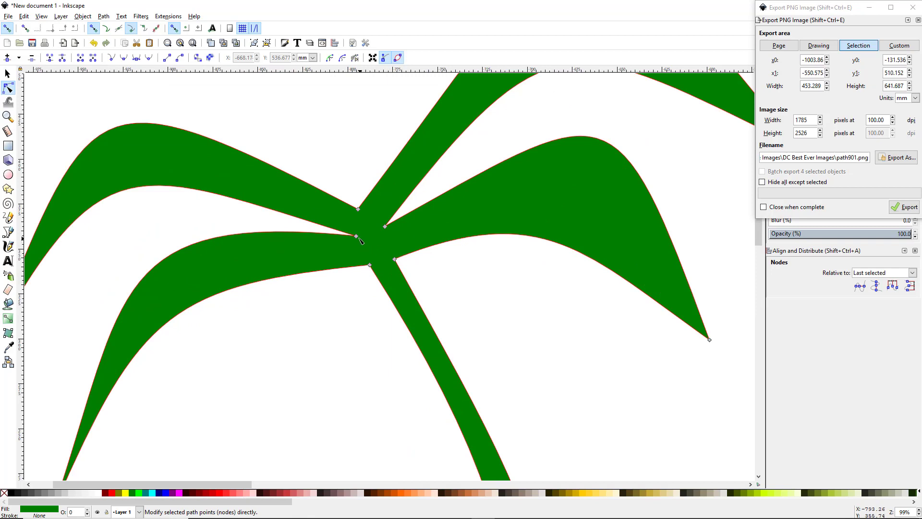
left_click_drag(361, 240, 370, 257)
left_click_drag(386, 227, 369, 255)
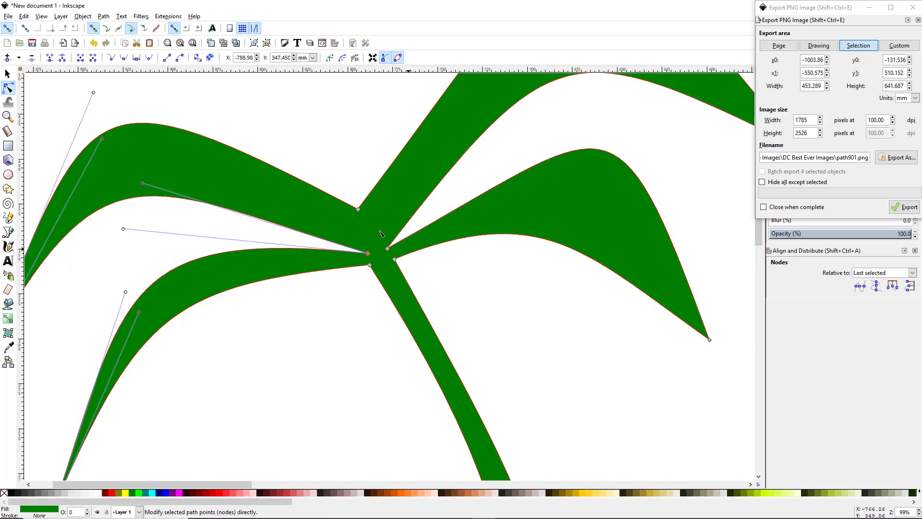
Turn snapping off and move the notch node between the upper left and upper right fronds down to about X -785, Y 352 mm
left_click(7, 28)
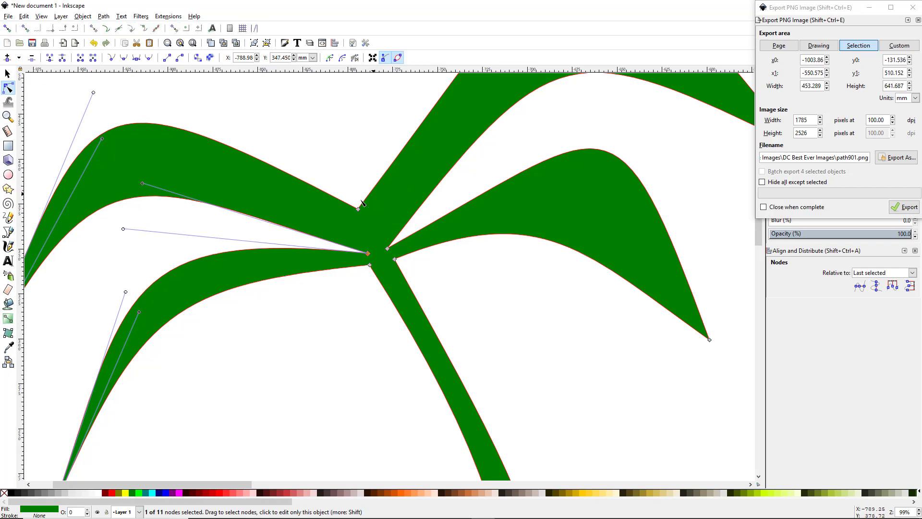
left_click_drag(359, 211, 377, 247)
left_click(363, 306)
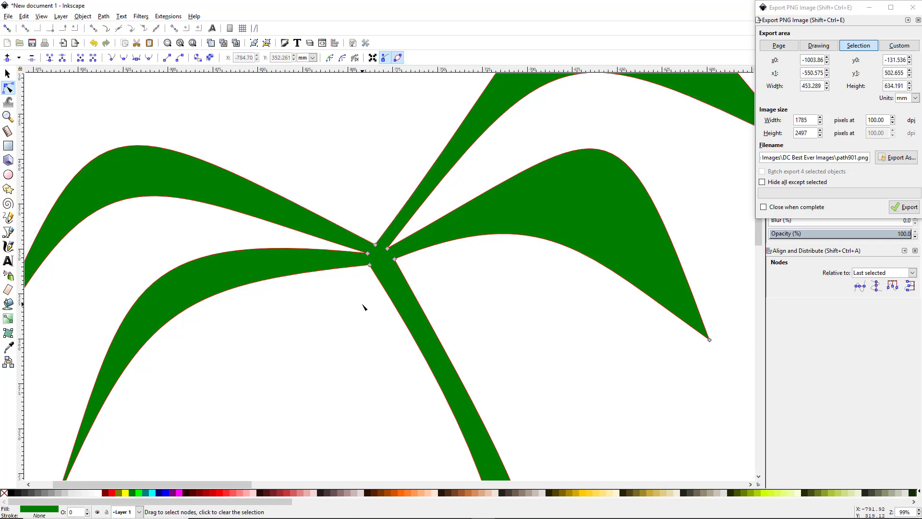
scroll(362, 305, "down", 2)
left_click_drag(363, 305, 351, 262)
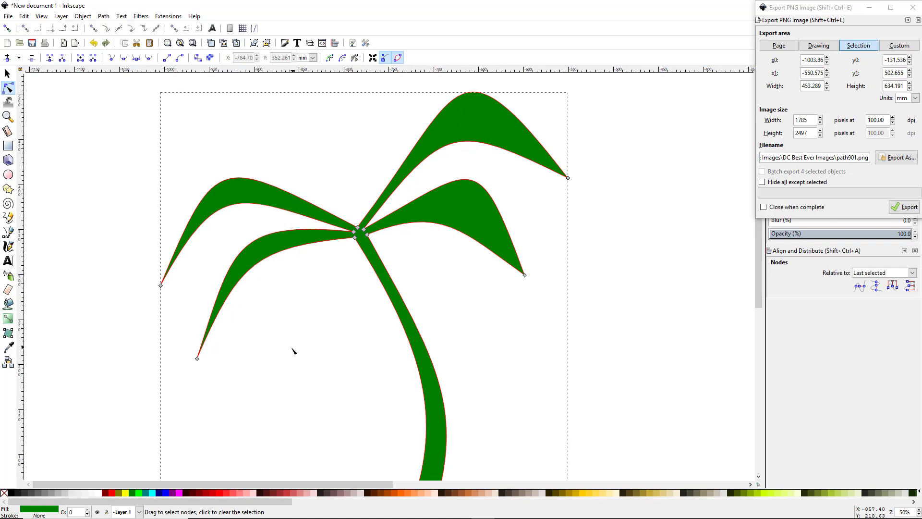
scroll(298, 350, "down", 3)
scroll(299, 350, "up", 3)
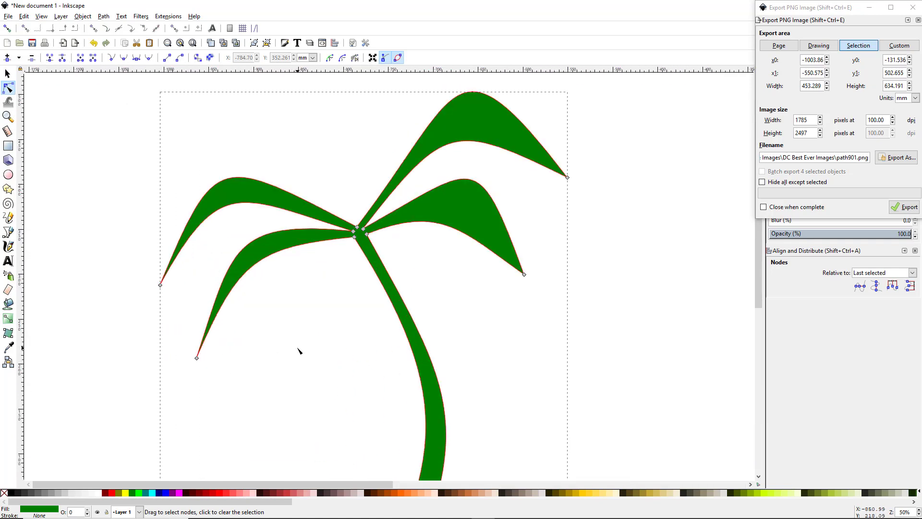
Shorten the lower left frond by moving its tip to about X -932, Y 216 mm, and bow its outer edge outward to widen it
left_click_drag(203, 359, 230, 350)
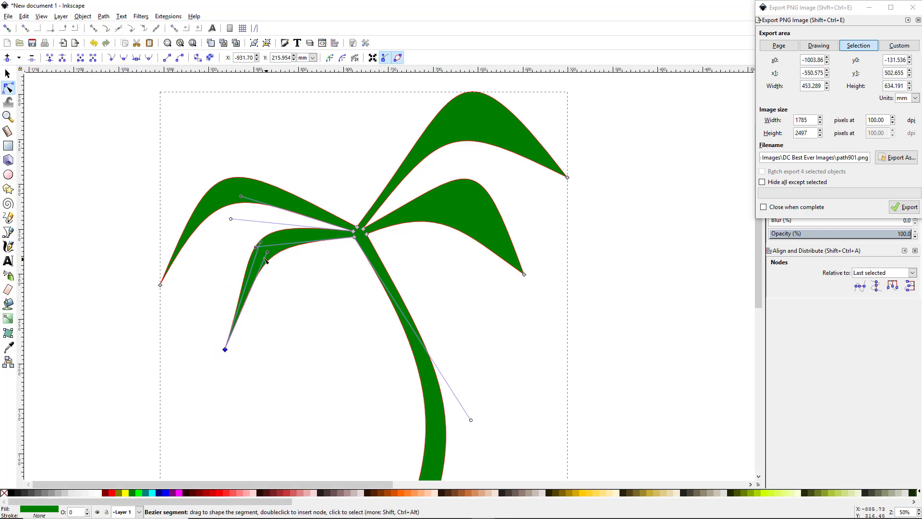
left_click_drag(253, 268, 259, 228)
left_click_drag(273, 258, 272, 262)
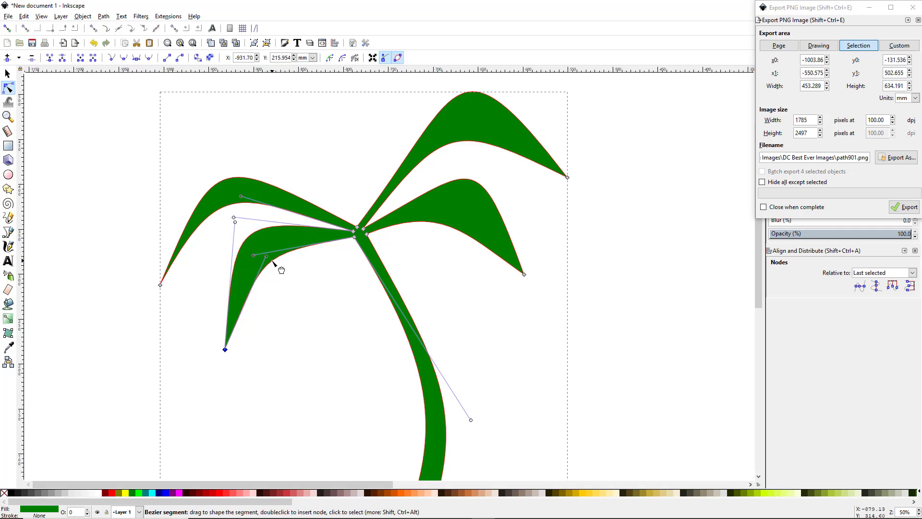
Arch both edges of the upper left frond and move its tip inward by about 36 mm across and 22 mm up
left_click_drag(305, 205, 319, 188)
left_click_drag(241, 204, 272, 210)
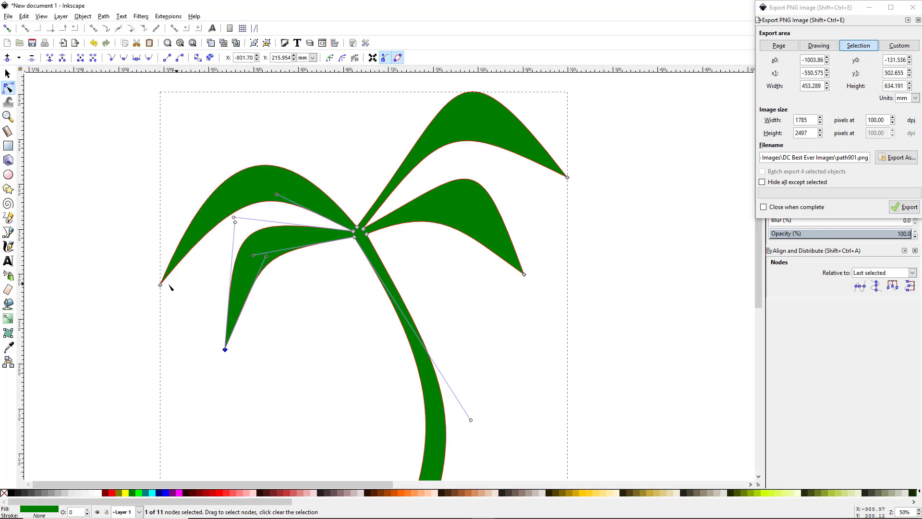
left_click_drag(161, 286, 193, 267)
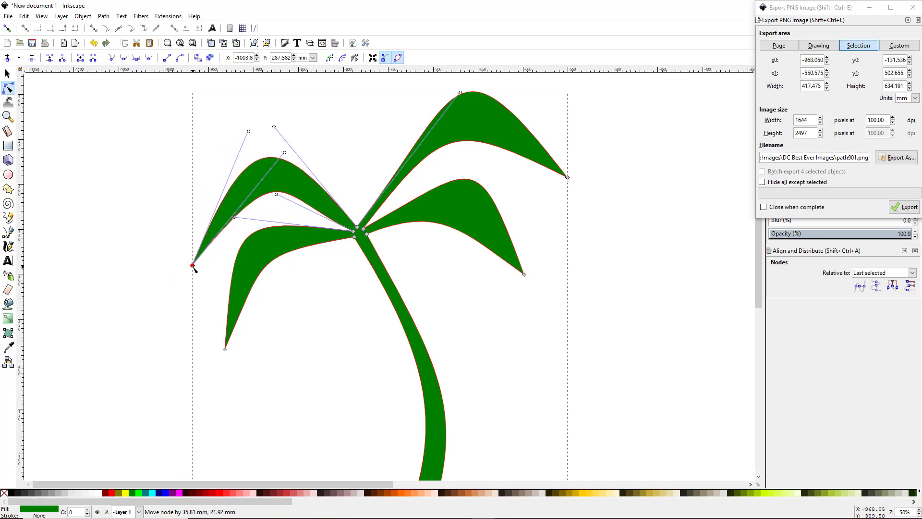
left_click_drag(269, 200, 272, 211)
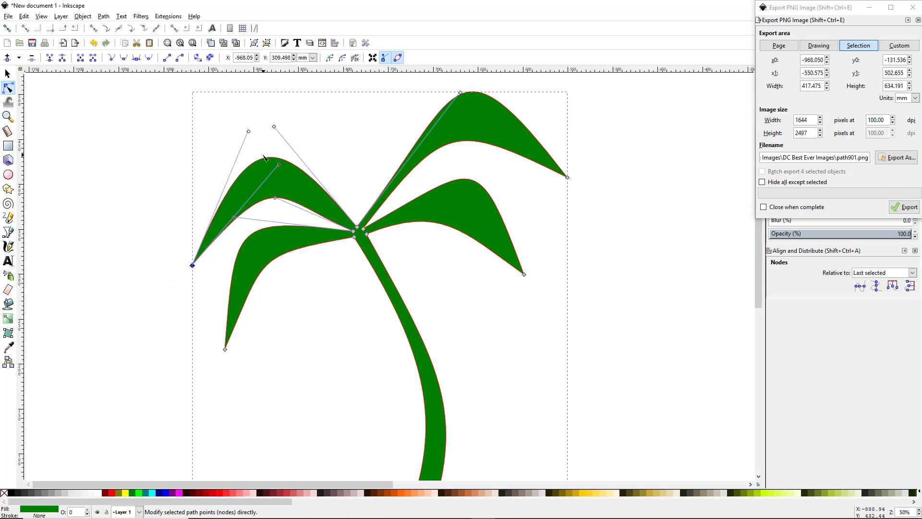
left_click_drag(267, 160, 269, 208)
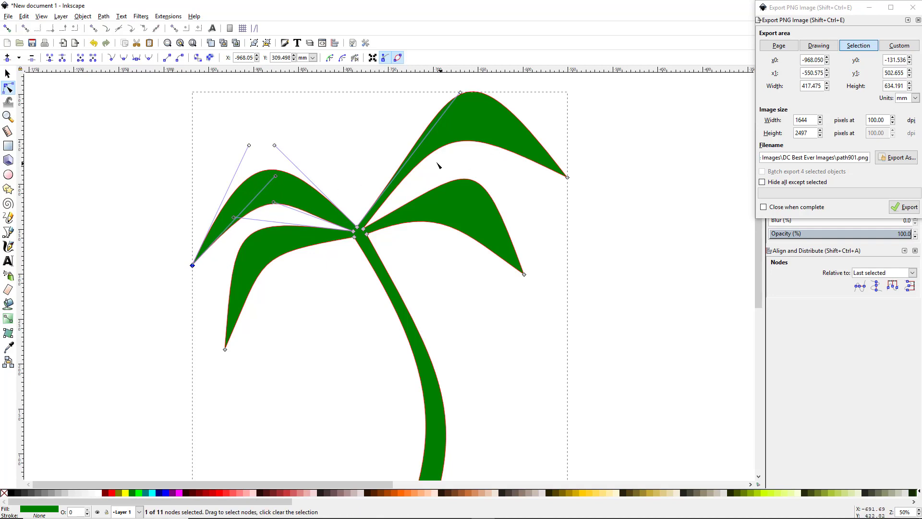
Move the upper right frond's tip inward to about X -620, Y 405 mm and bend both its edges into a rounded arch
left_click_drag(567, 177, 505, 179)
left_click_drag(391, 195, 452, 154)
left_click_drag(355, 209, 357, 213)
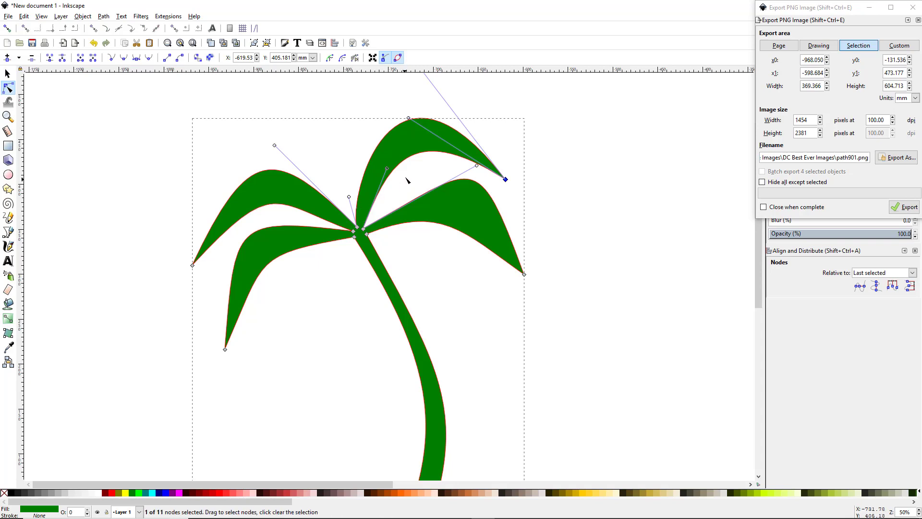
left_click_drag(412, 156, 410, 159)
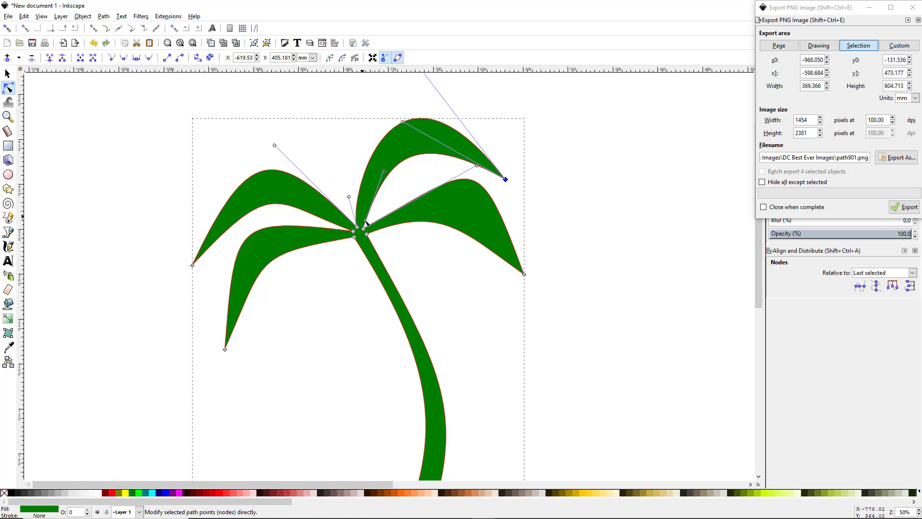
Round the lower right frond's upper edge, move its tip to about X -613, Y 308 mm and adjust the curve of its underside
left_click_drag(421, 197, 387, 213)
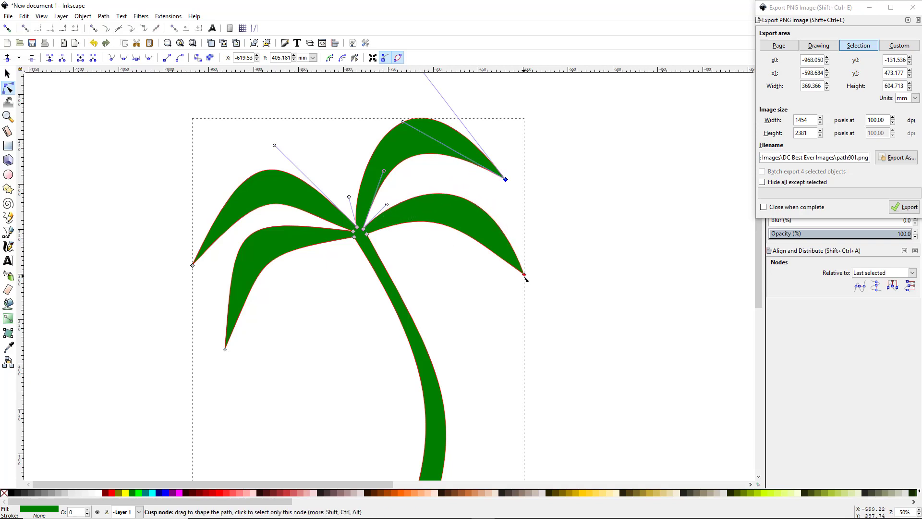
left_click_drag(523, 276, 512, 266)
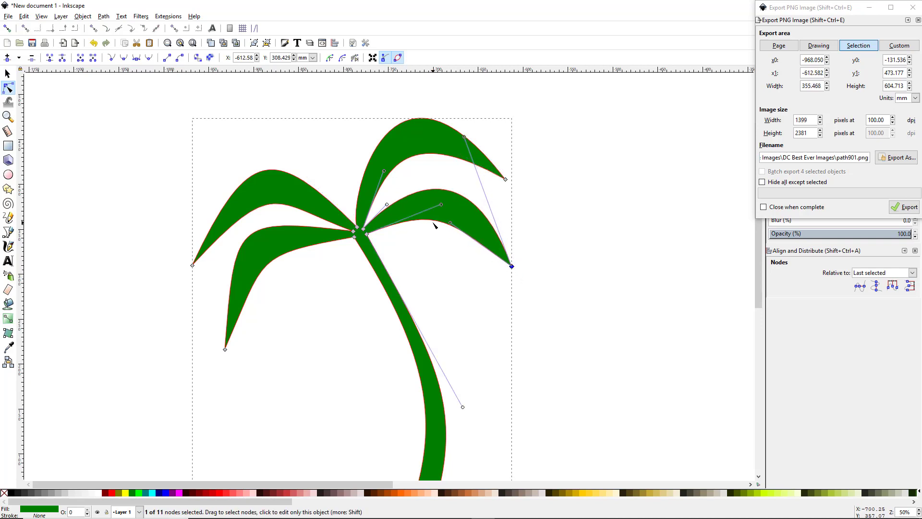
left_click_drag(439, 222, 449, 227)
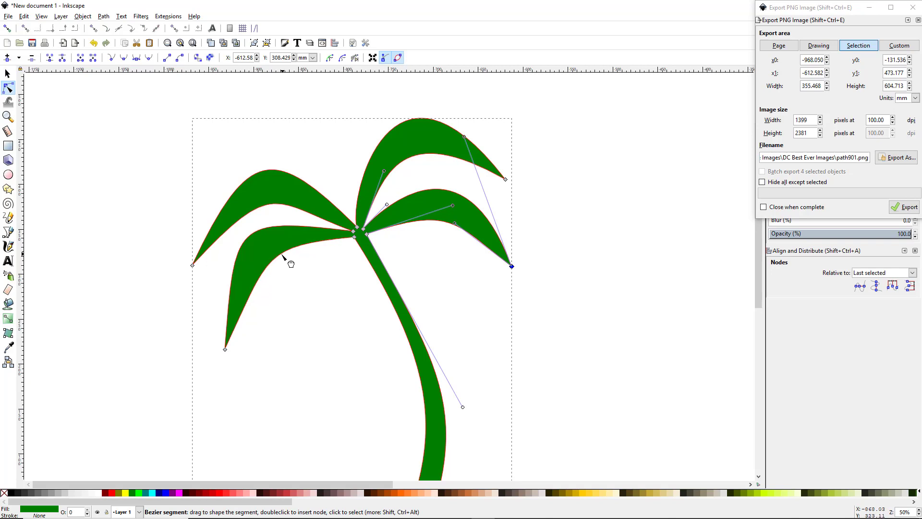
Slim the lower left frond's outer curve, move its tip to about X -919, Y 242 mm and rebend its inner edge
left_click_drag(270, 230, 281, 226)
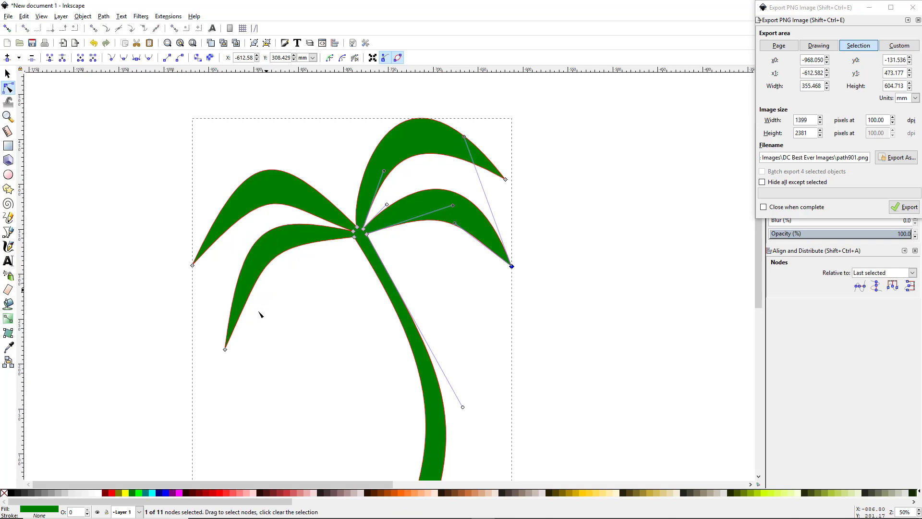
left_click_drag(225, 349, 238, 327)
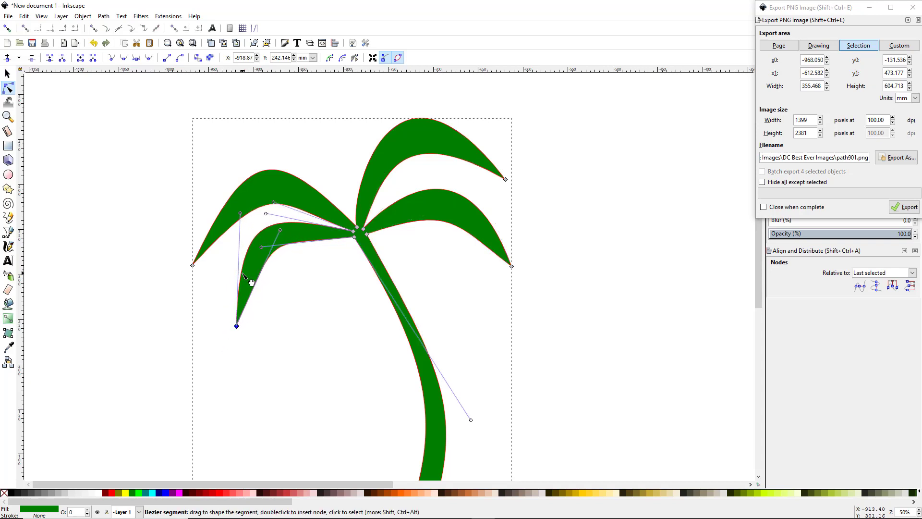
left_click_drag(284, 251, 271, 235)
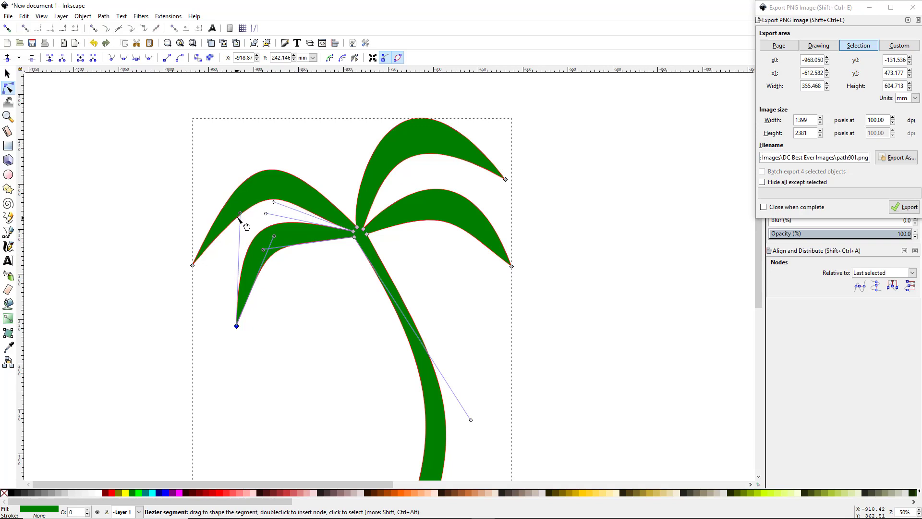
Adjust the upper left frond's underside curve slightly and add a node at the crest of its upper edge
left_click(192, 265)
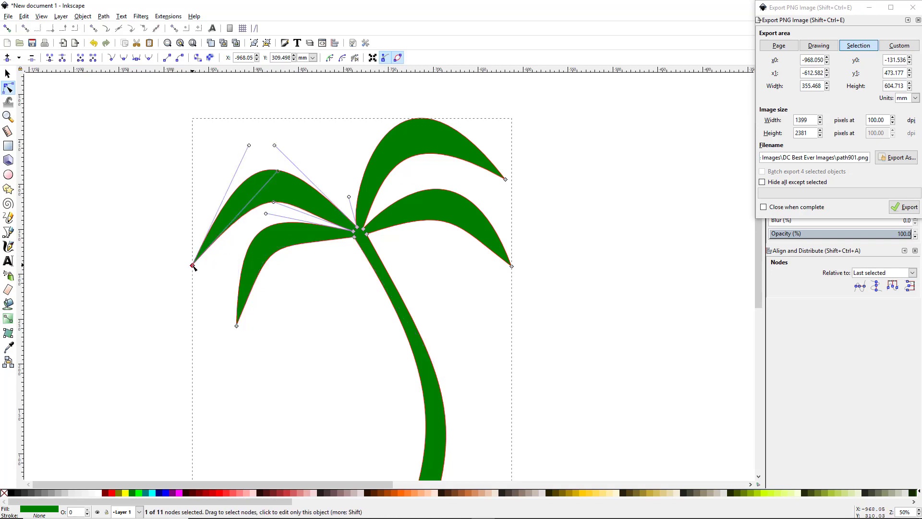
mouse_move(277, 171)
left_mouse_down()
mouse_move(287, 175)
mouse_move(277, 168)
left_mouse_up()
left_click(272, 169)
key("Escape")
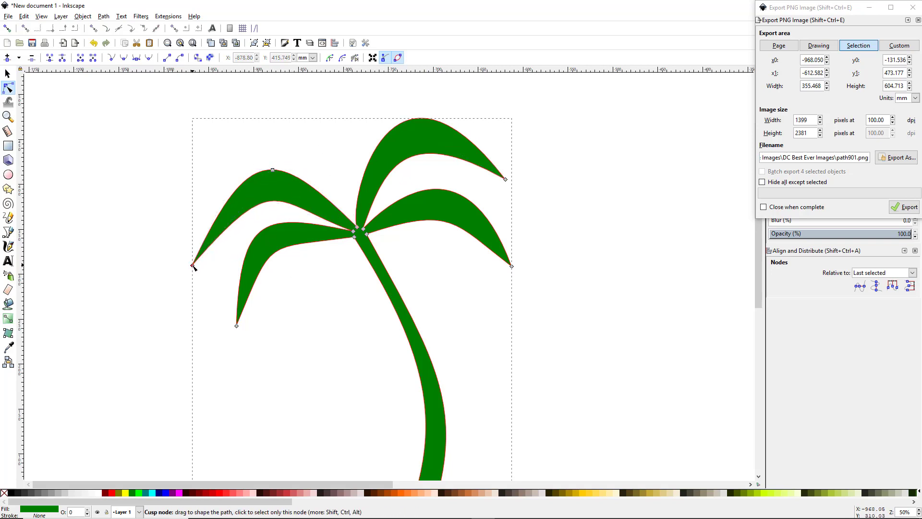
Nudge the upper left frond's tip inward, fine-tune its underside curve, and move the lower right frond's tip to about X -617, Y 312 mm
left_click_drag(192, 264, 198, 263)
left_click_drag(284, 167, 285, 162)
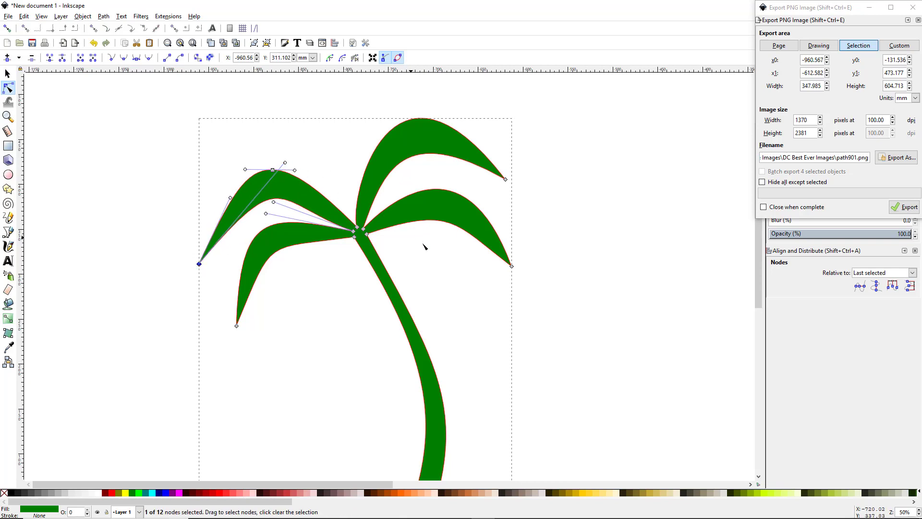
left_click_drag(511, 266, 507, 263)
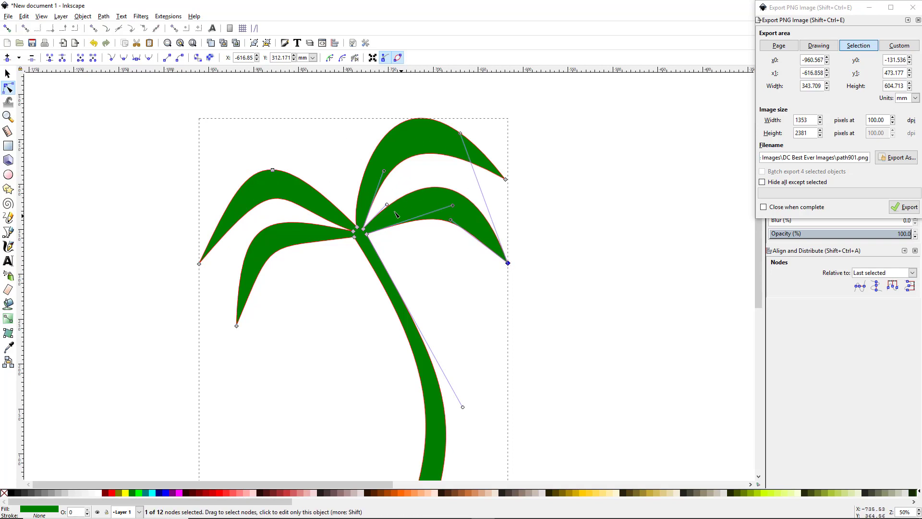
left_click(564, 203)
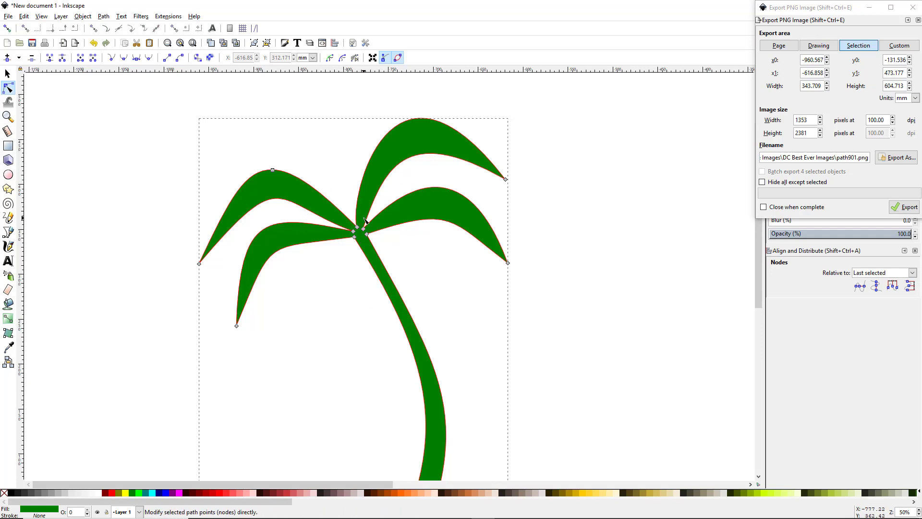
Add a node on either side of the notch between the upper fronds and pull the notch node up to about Y 421 mm as a thin new frond
scroll(359, 223, "up", 3, "ctrl")
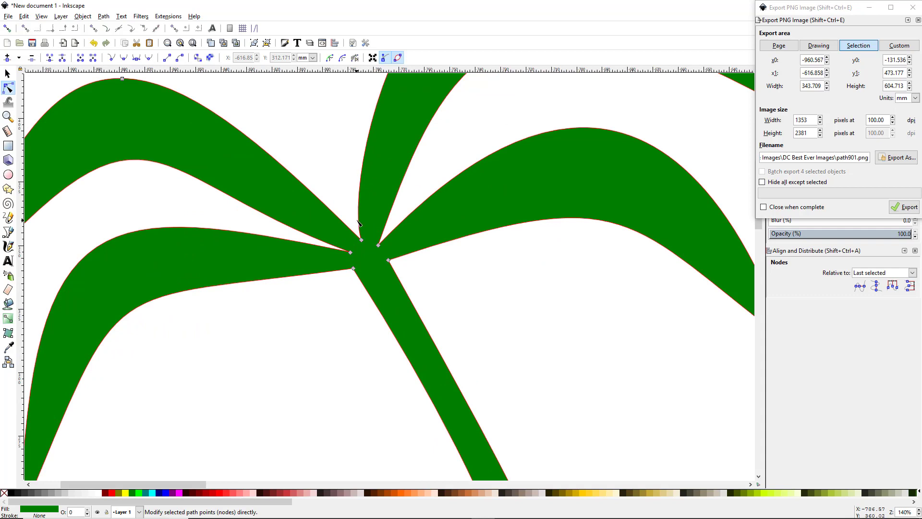
scroll(359, 223, "down", 3, "ctrl")
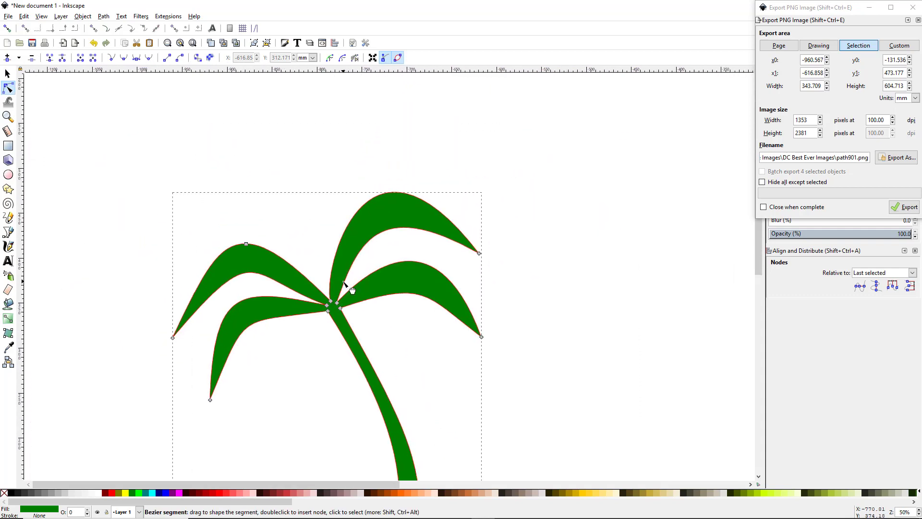
scroll(330, 284, "up", 2, "ctrl")
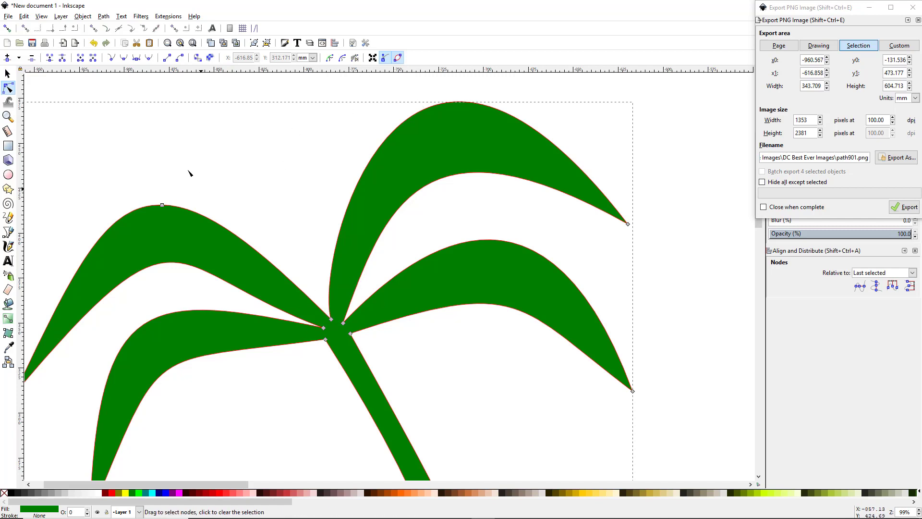
scroll(311, 263, "down", 2, "ctrl")
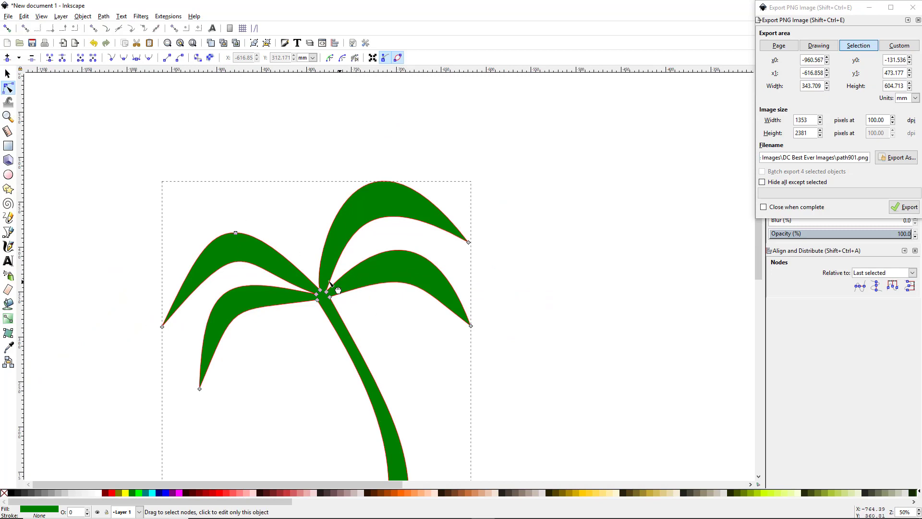
scroll(332, 283, "up", 4, "ctrl")
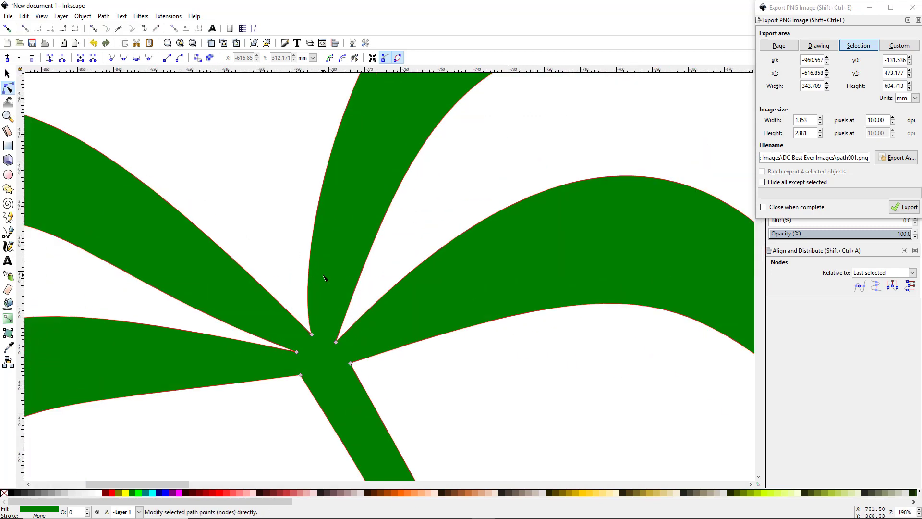
left_click(312, 335)
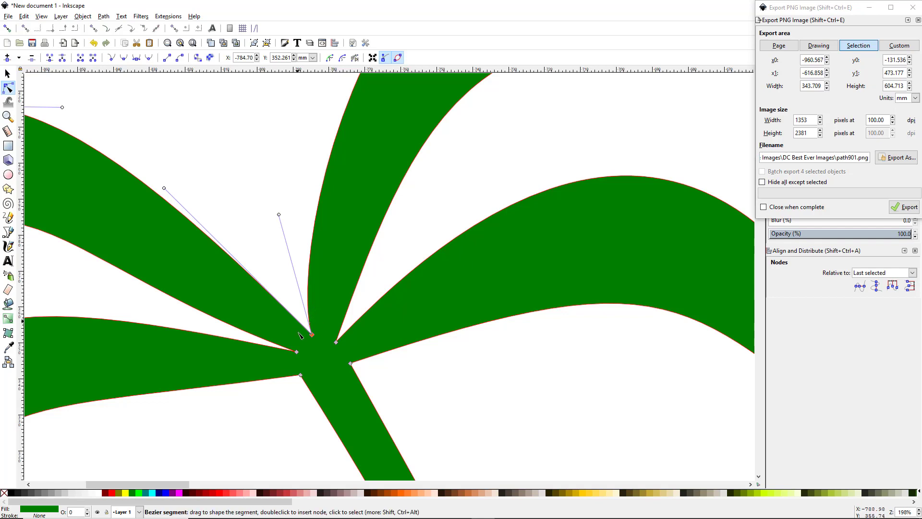
double_click(309, 319)
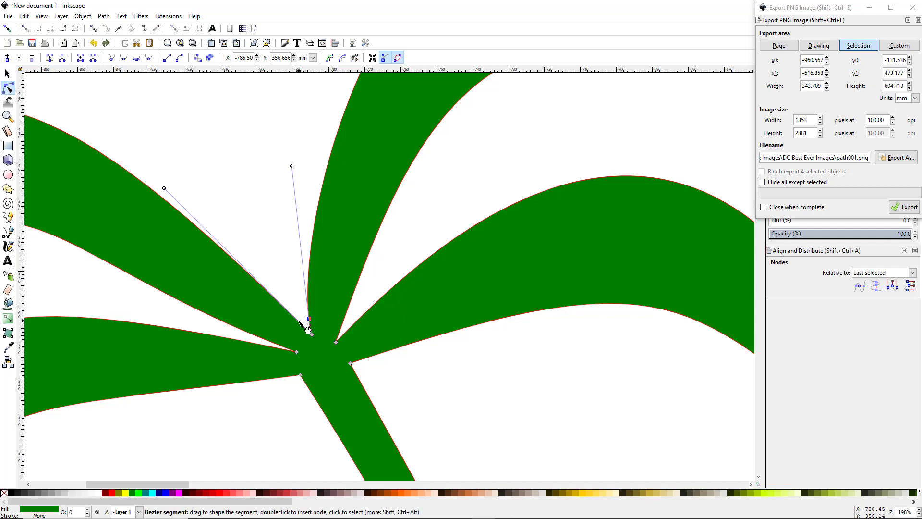
left_click(298, 321)
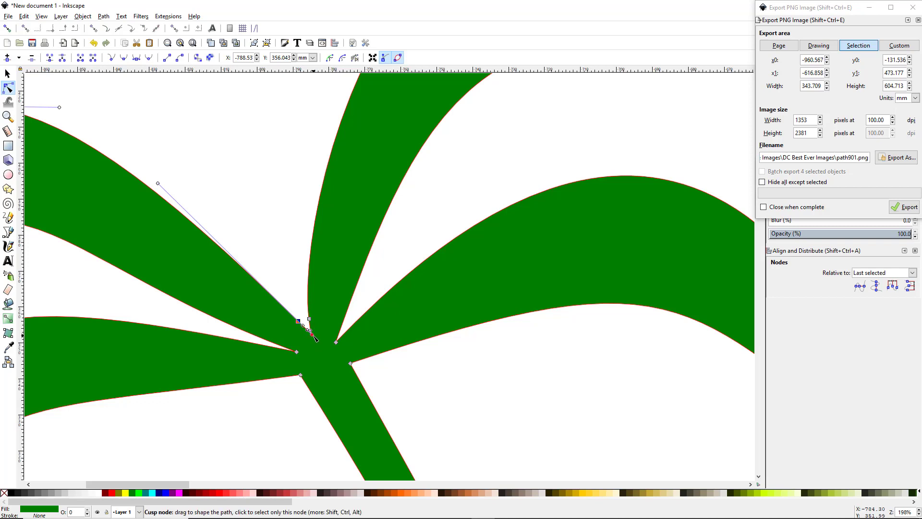
left_click_drag(312, 333, 287, 85)
scroll(301, 198, "down", 3)
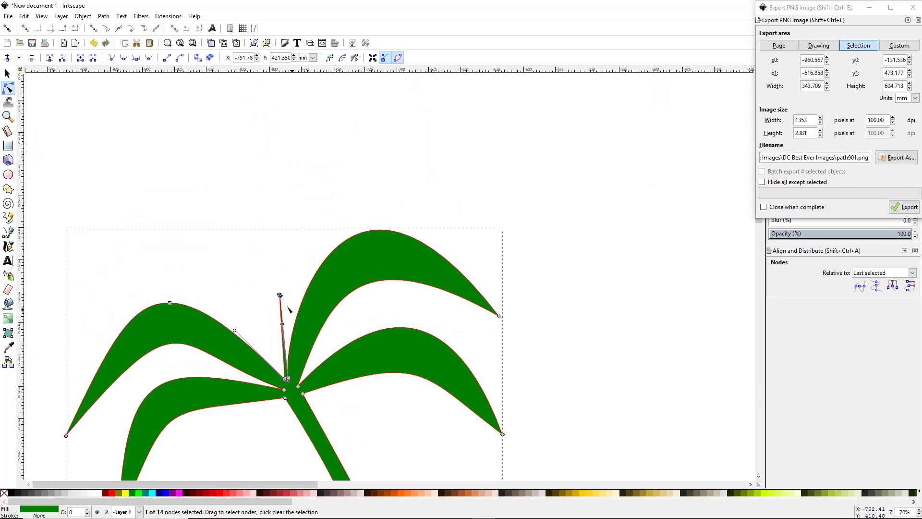
Move the tip of the thin new frond up to about X -776, Y 479 mm
left_click_drag(280, 296, 318, 155)
key("ctrl+z")
scroll(260, 330, "up", 4)
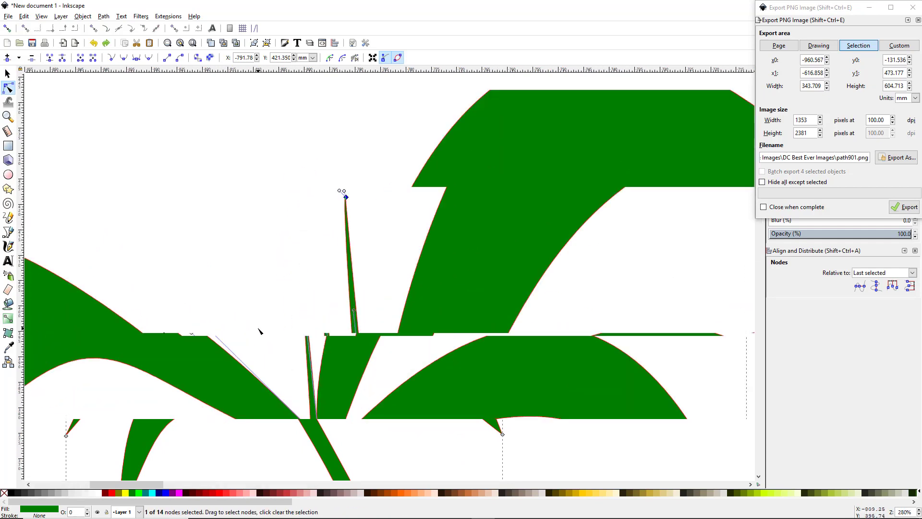
left_click_drag(378, 176, 379, 101)
scroll(407, 154, "down", 2)
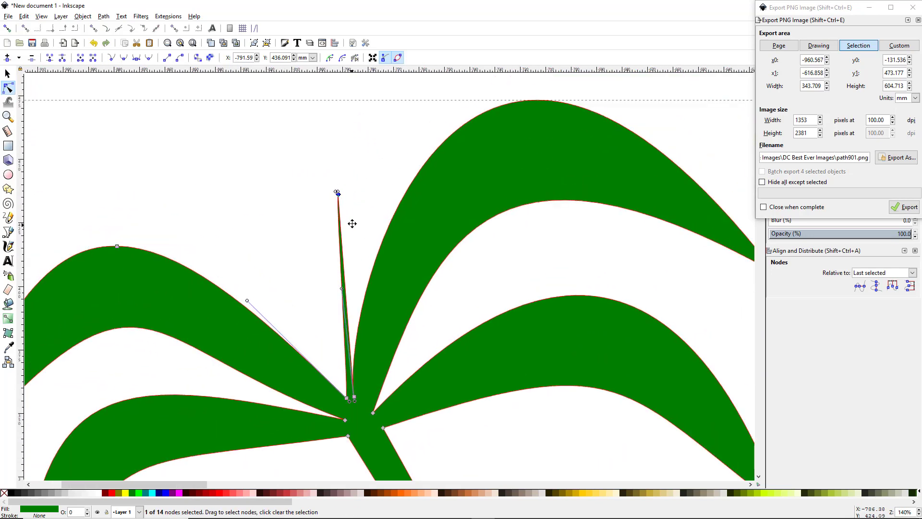
left_click_drag(338, 193, 376, 85)
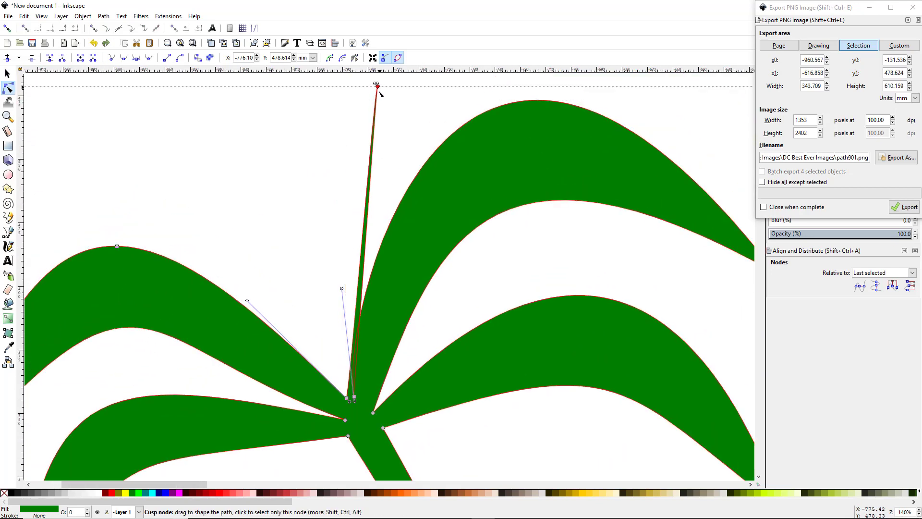
Bend both edges of the new frond into a curved blade and make its right base node a corner
left_click_drag(358, 267, 308, 214)
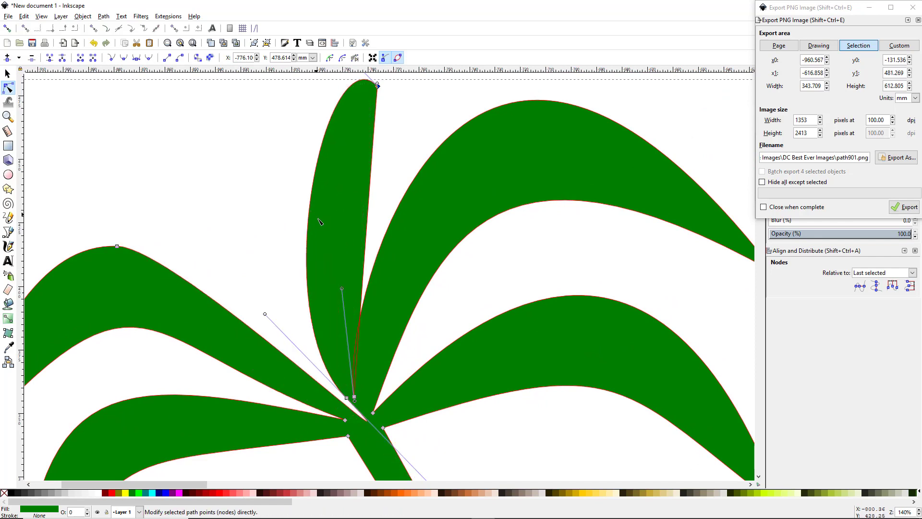
left_click_drag(368, 247, 348, 287)
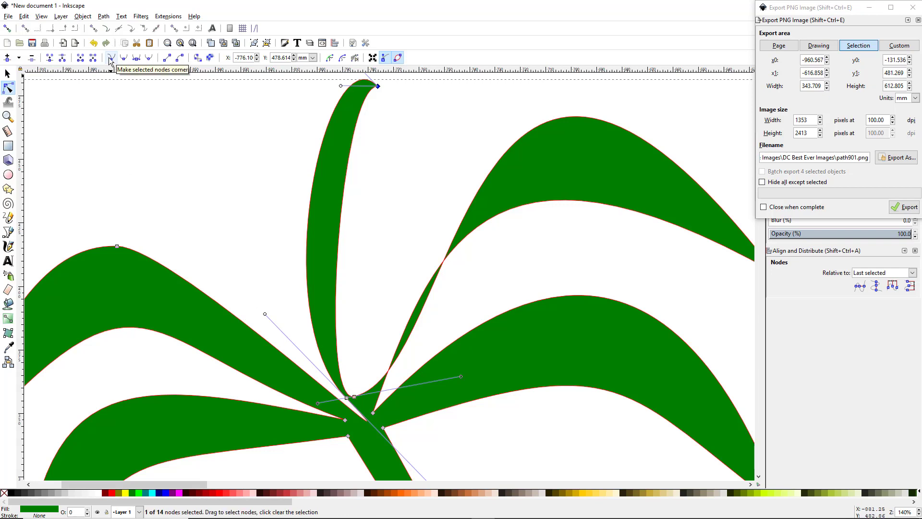
left_click(354, 396)
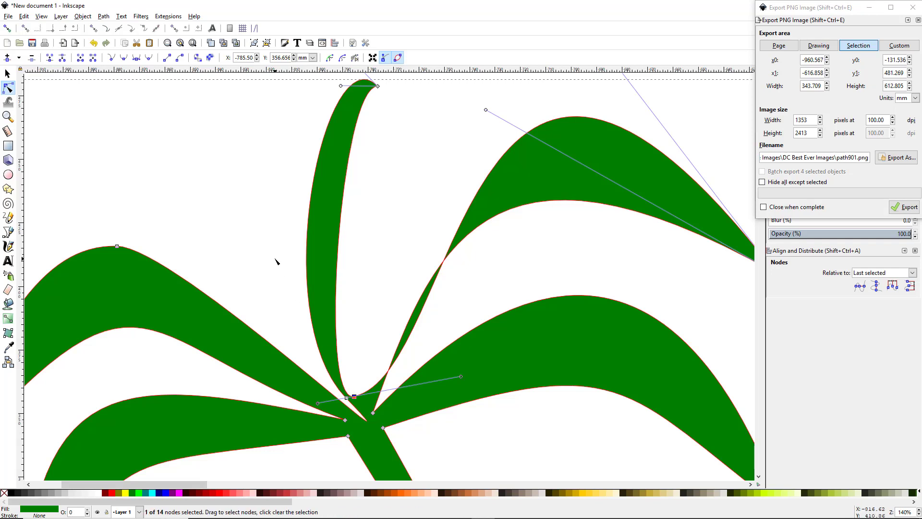
key("ctrl+bracketleft")
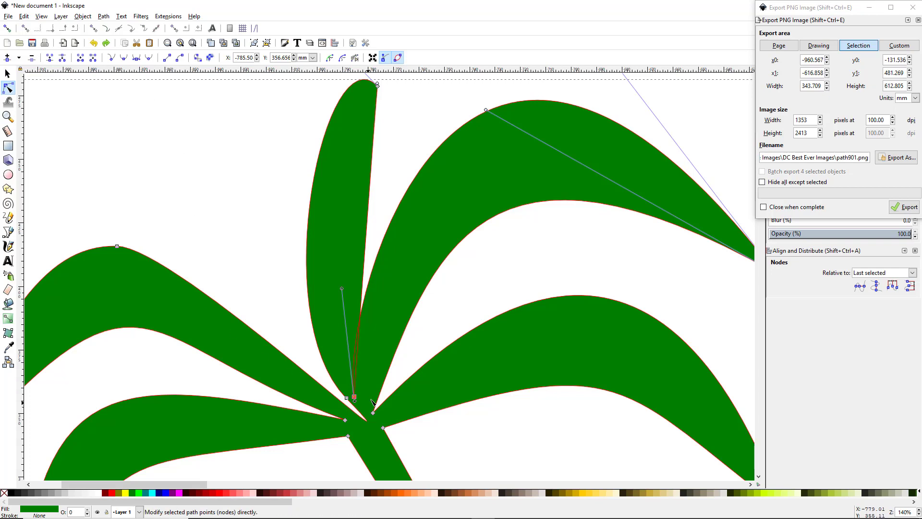
left_click(111, 59)
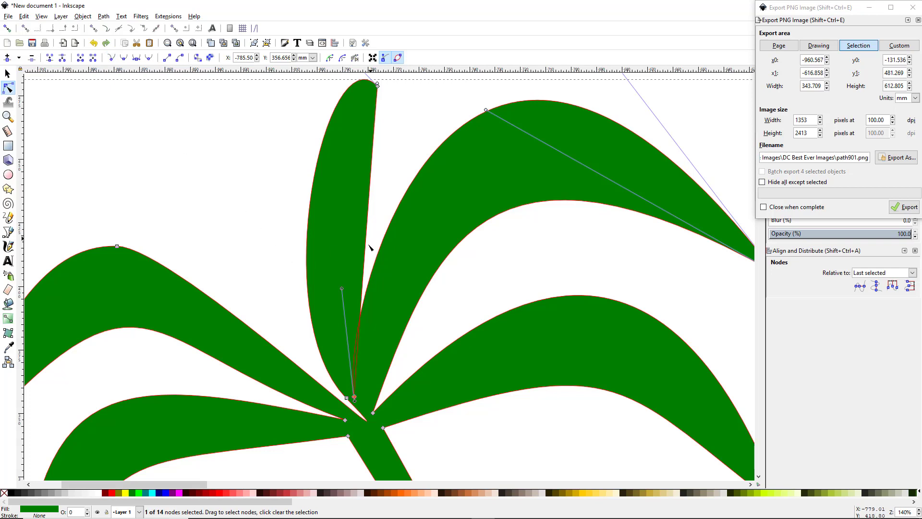
left_click_drag(370, 247, 347, 213)
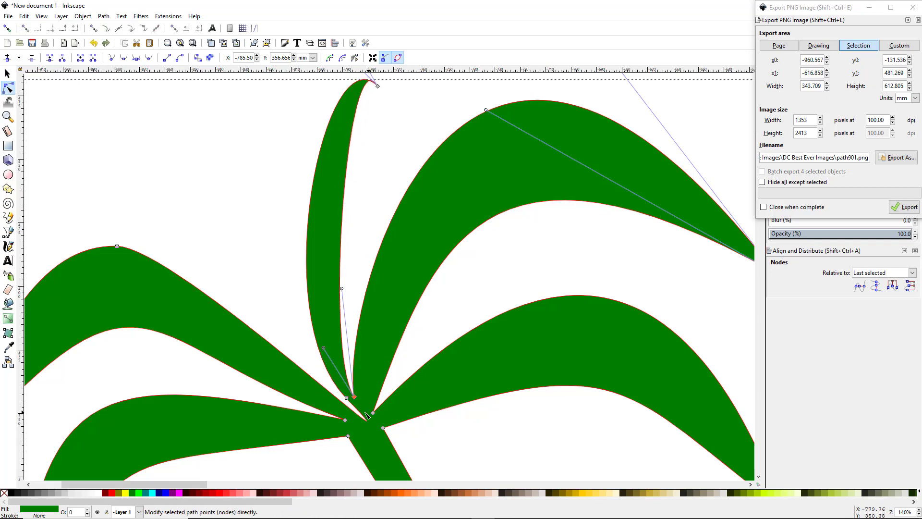
Move the new frond's right base node to about X -780, Y 350 mm, slim its outer edge and make the left base node a corner
left_click_drag(358, 401, 377, 420)
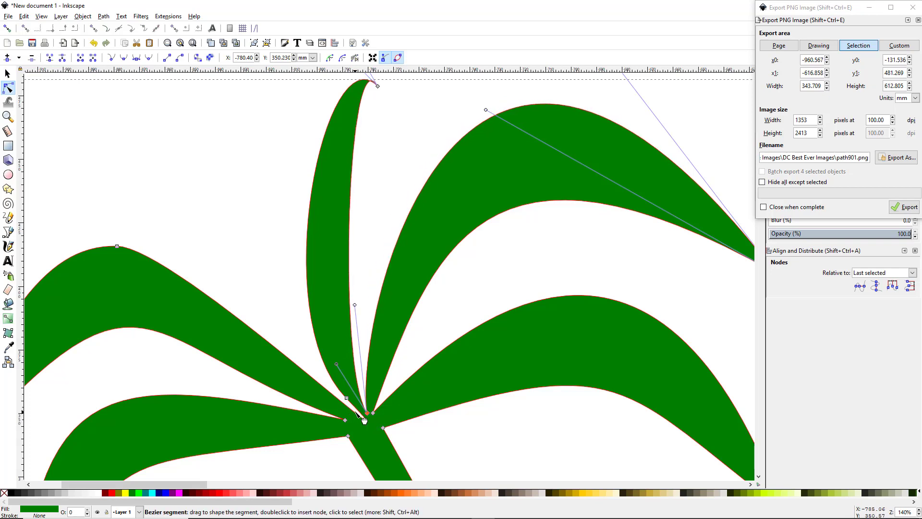
left_click_drag(352, 413, 334, 402)
left_click(346, 397)
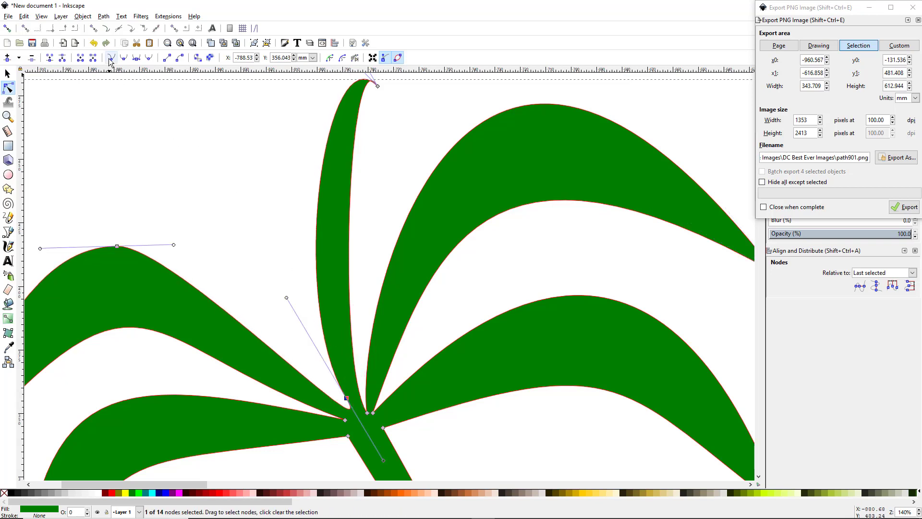
left_click_drag(383, 460, 279, 356)
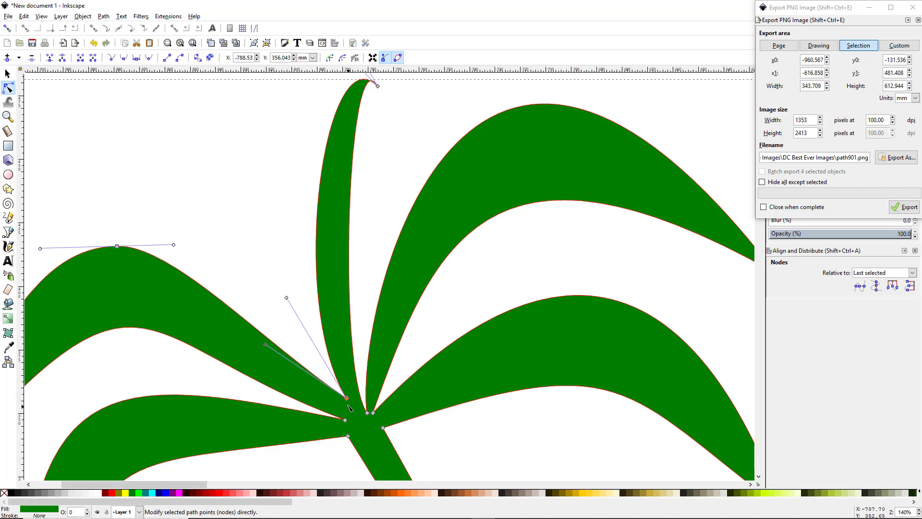
Move the new frond's left base node to about X -785, Y 349 mm and its tip to about X -743, Y 506 mm
left_click_drag(348, 400, 356, 419)
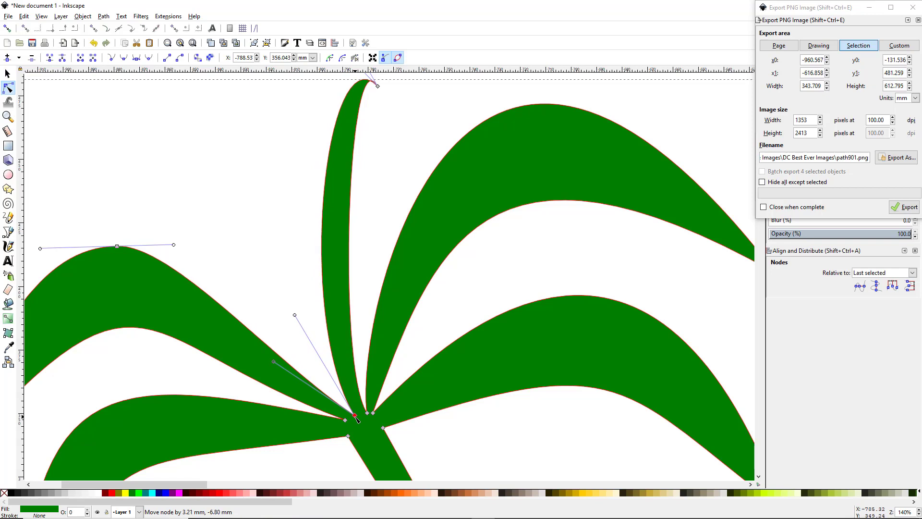
scroll(386, 341, "down", 3)
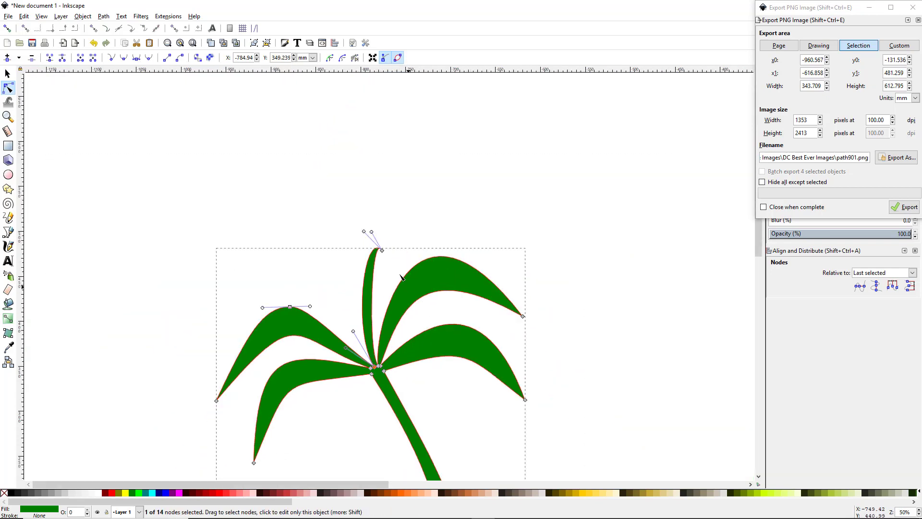
left_click_drag(382, 250, 412, 226)
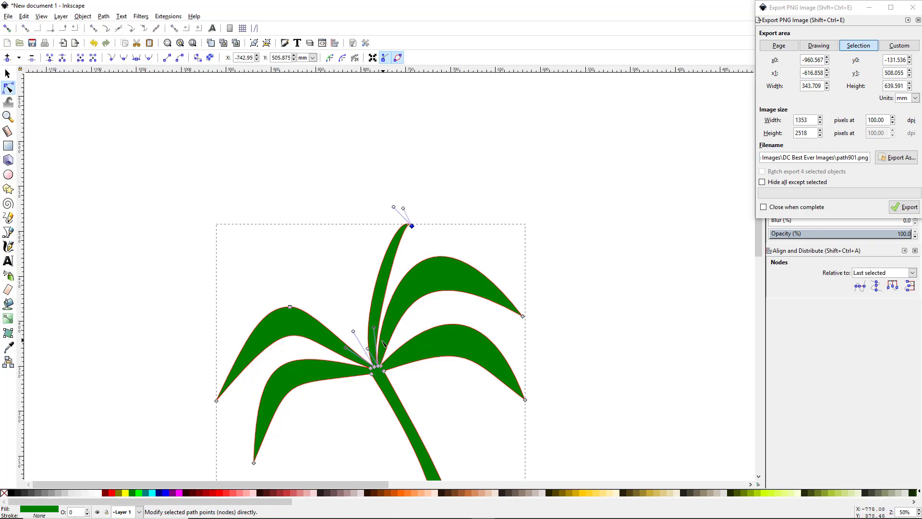
Undo all edits of the new frond, including the two nodes added beside the notch between the upper fronds
key("ctrl+z")
key("ctrl+z")
key("ctrl+z")
key("ctrl+z")
key("ctrl+z")
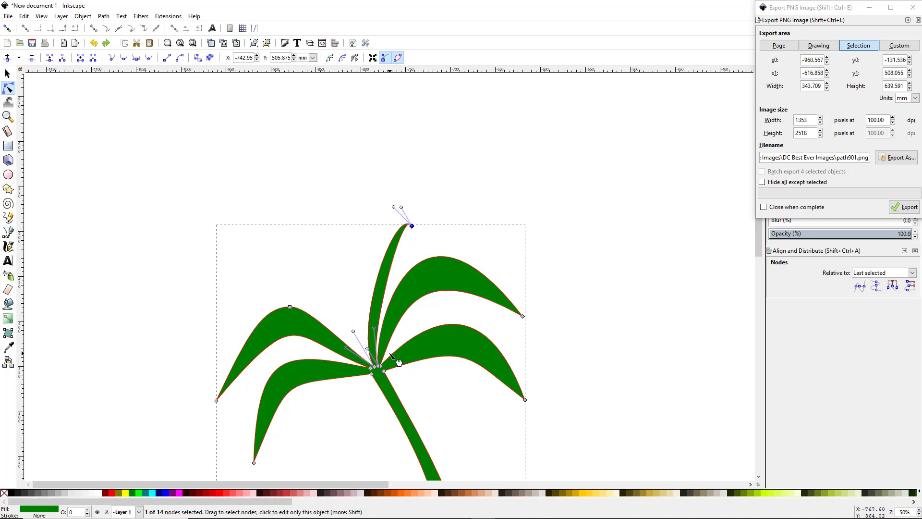
key("ctrl+z")
key("ctrl+z")
key("ctrl+z")
key("ctrl+z")
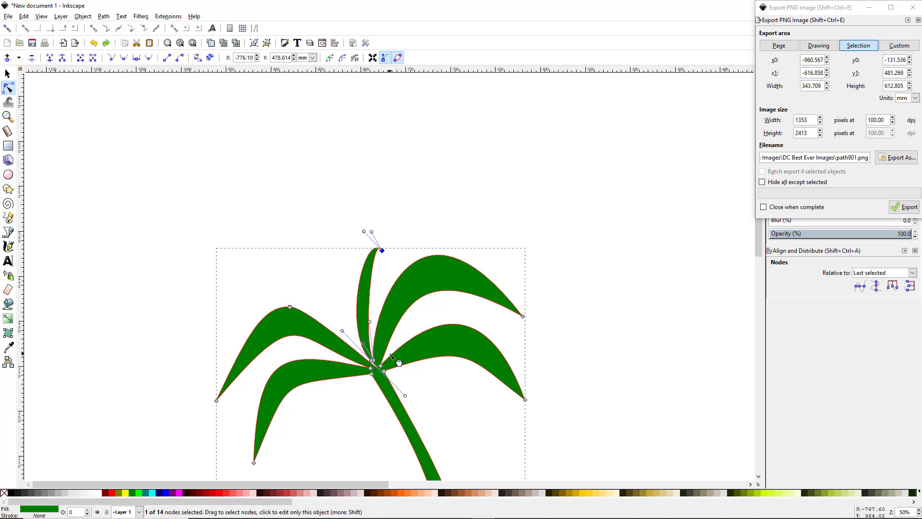
key("ctrl+z")
key("ctrl+z")
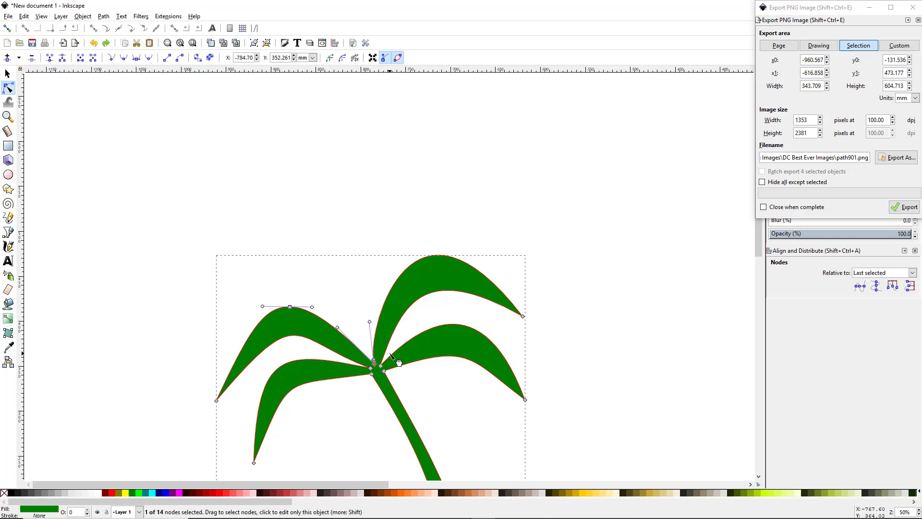
scroll(390, 354, "up", 6)
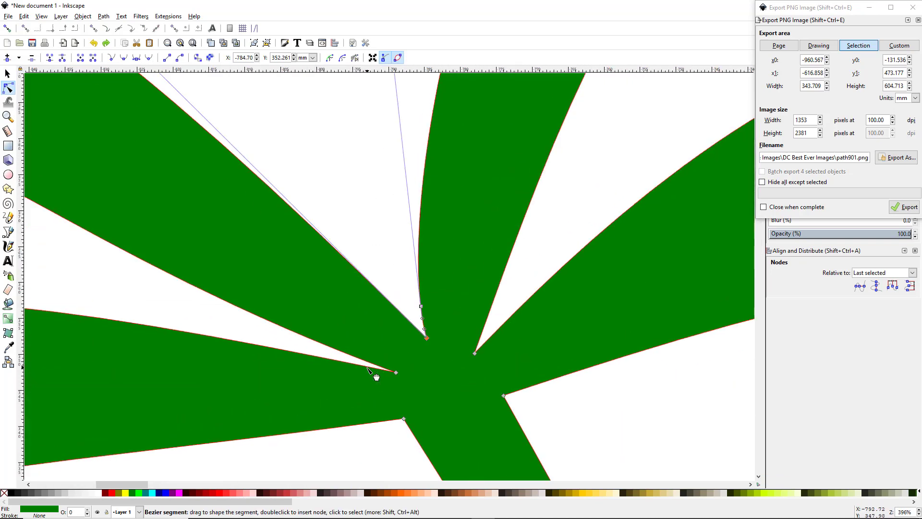
key("ctrl+z")
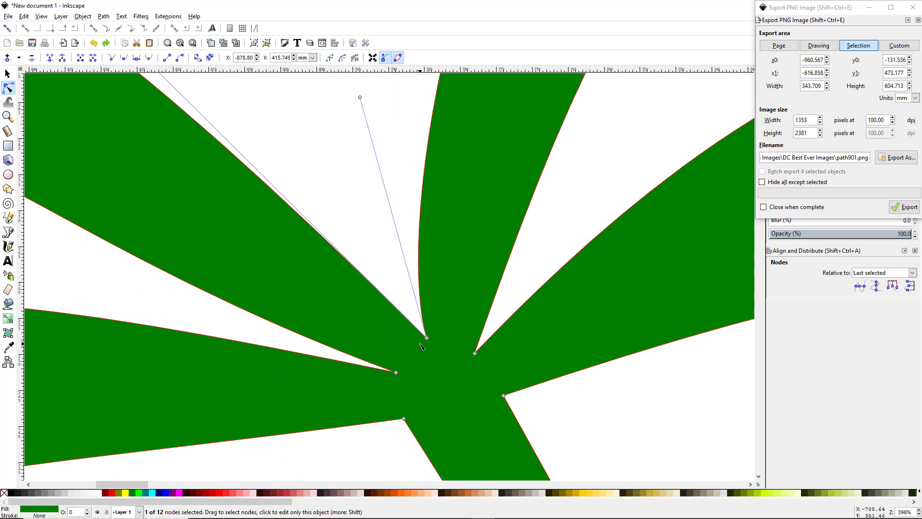
scroll(420, 346, "down", 6)
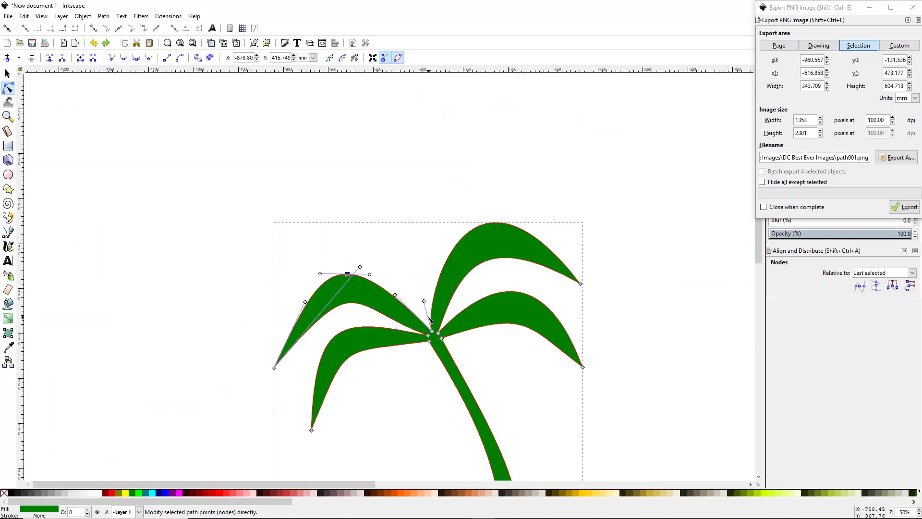
left_click_drag(375, 368, 333, 333)
key("F9")
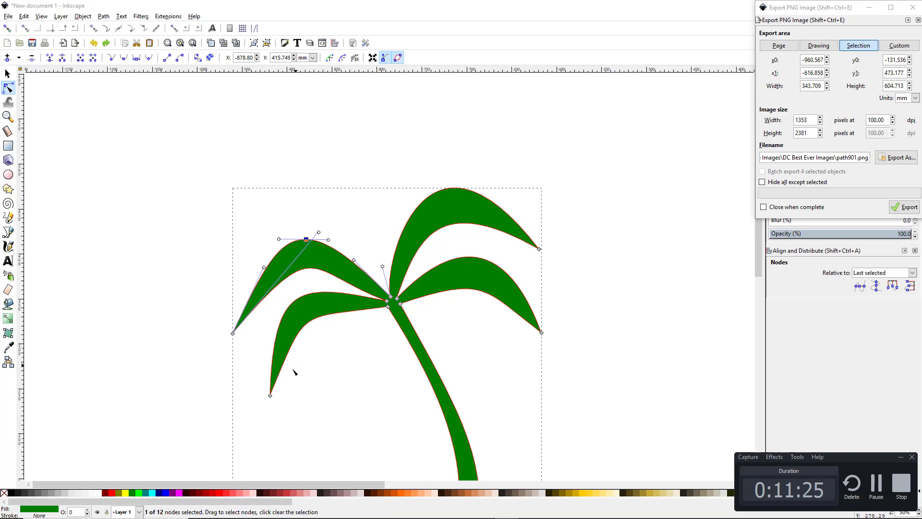
Subdivide the lower left frond's underside between its base and tip nodes by inserting new nodes into the selected segments seven times
scroll(297, 368, "up", 3)
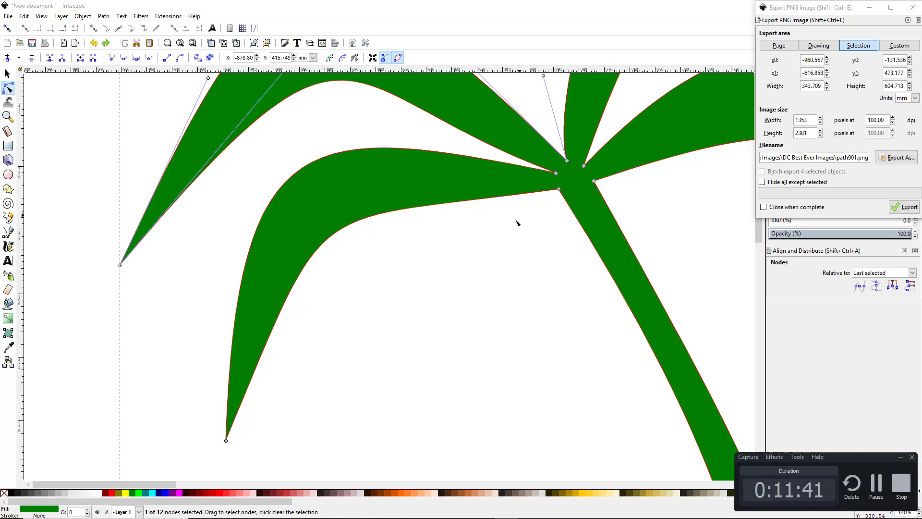
left_click(560, 191)
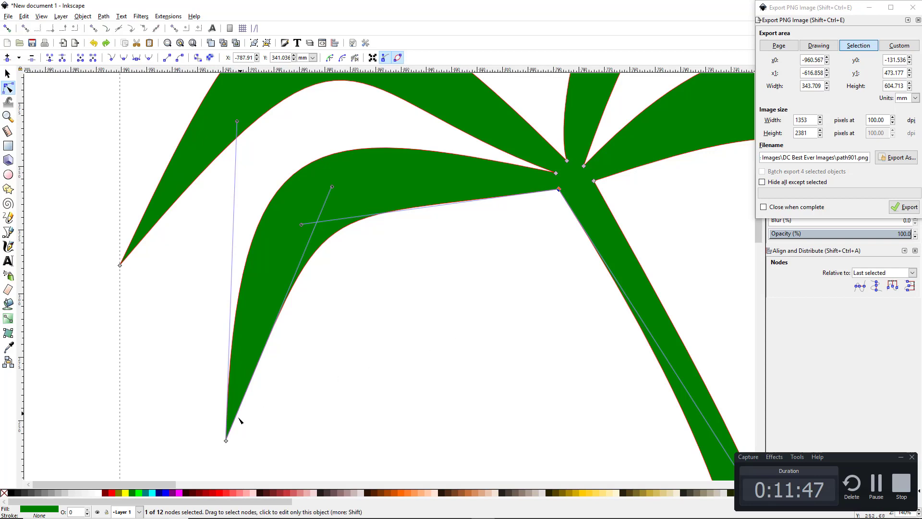
left_click(226, 441, "shift")
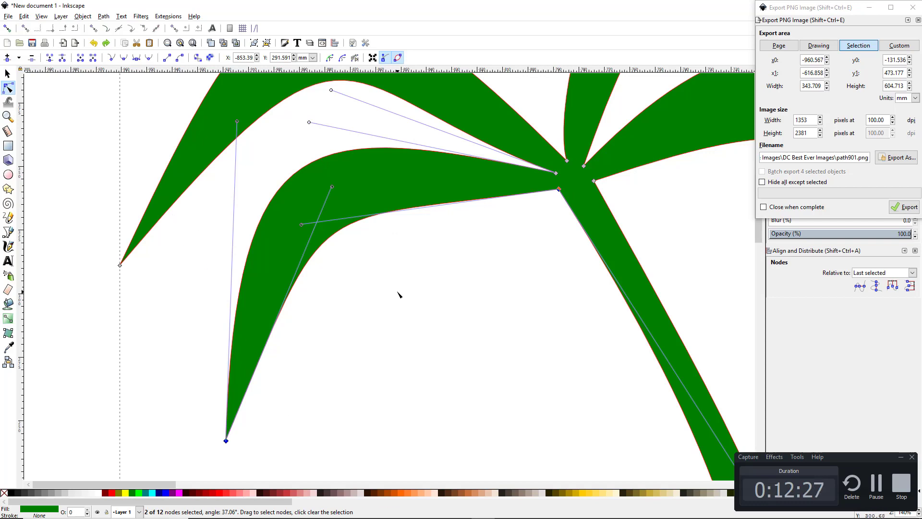
left_click(7, 58)
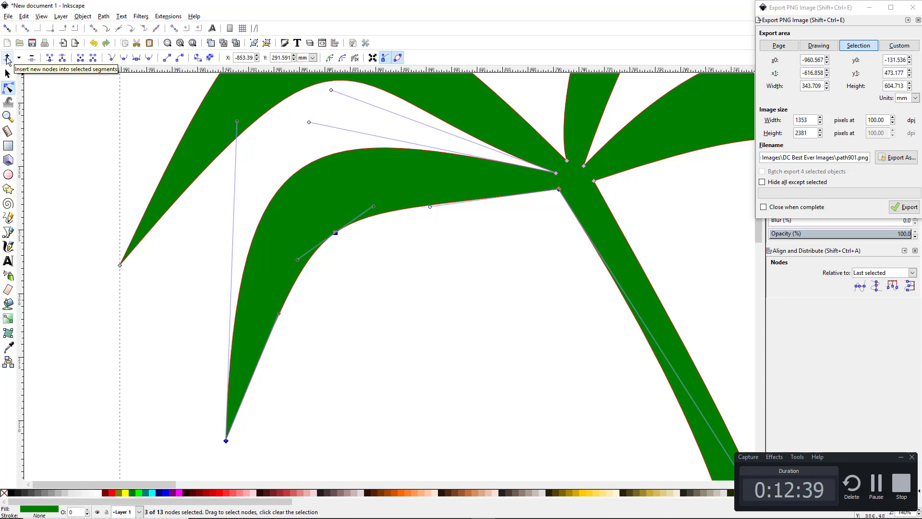
left_click(8, 58)
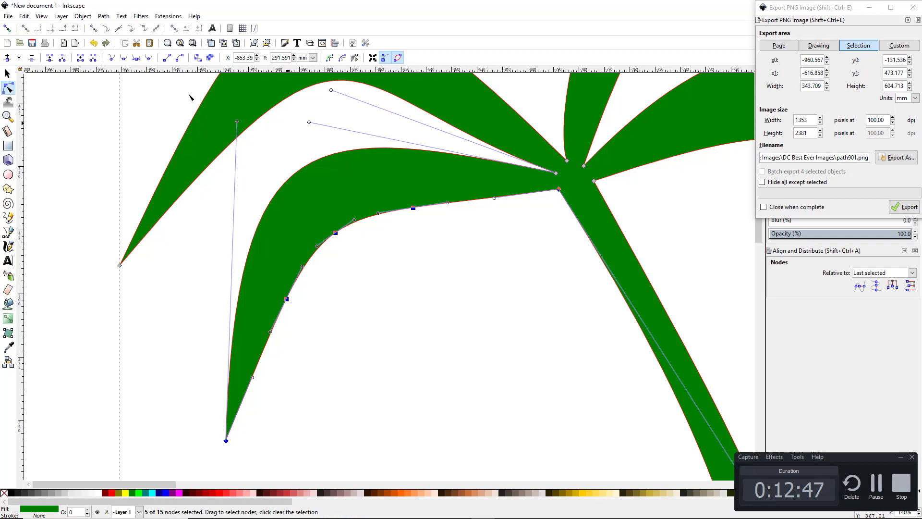
left_click(7, 58)
left_click(8, 58)
left_click(8, 58)
left_click(8, 58)
left_click(8, 58)
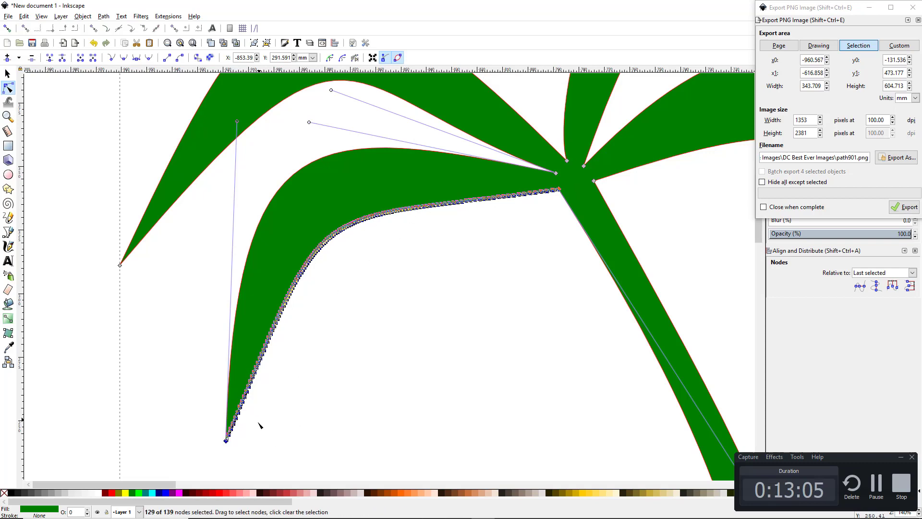
Pull the inserted node nearest the lower left frond's tip up into the leaf to about X -918, Y 260 mm, cutting a narrow slit
scroll(225, 446, "up", 6, "ctrl")
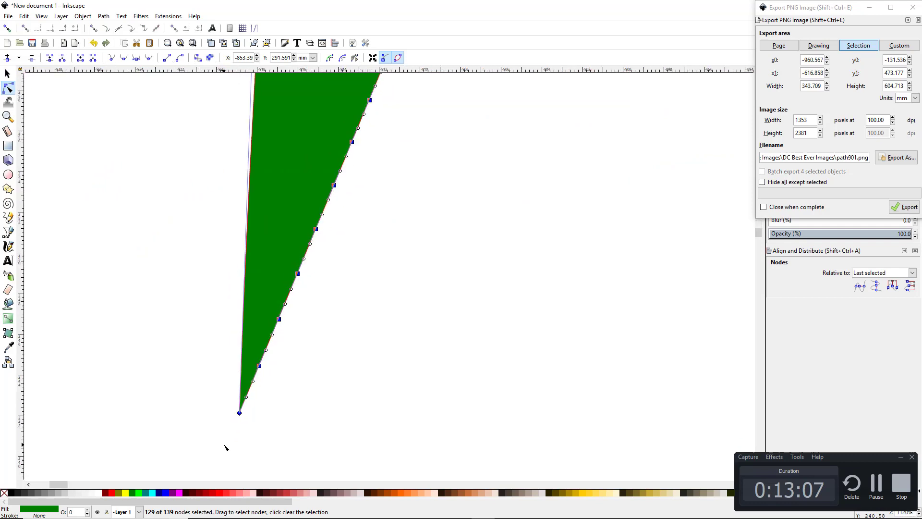
scroll(286, 394, "up", 1, "ctrl")
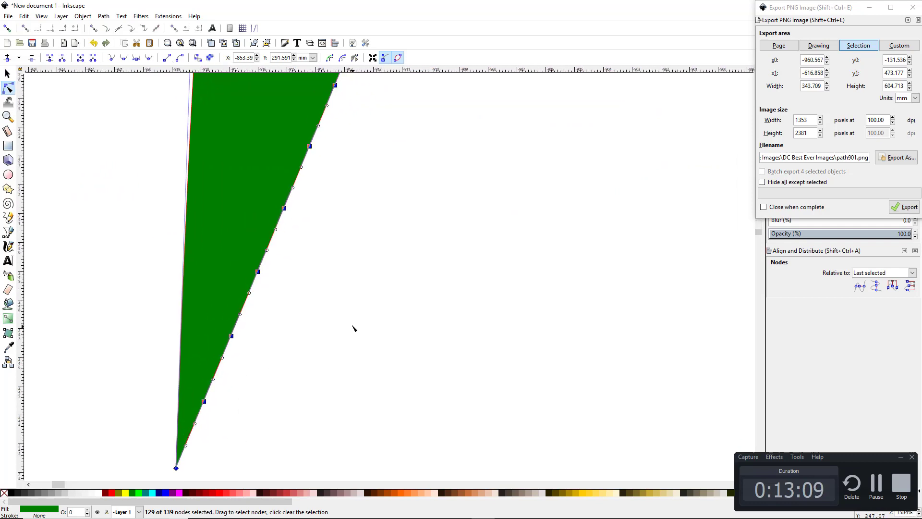
left_click(393, 298)
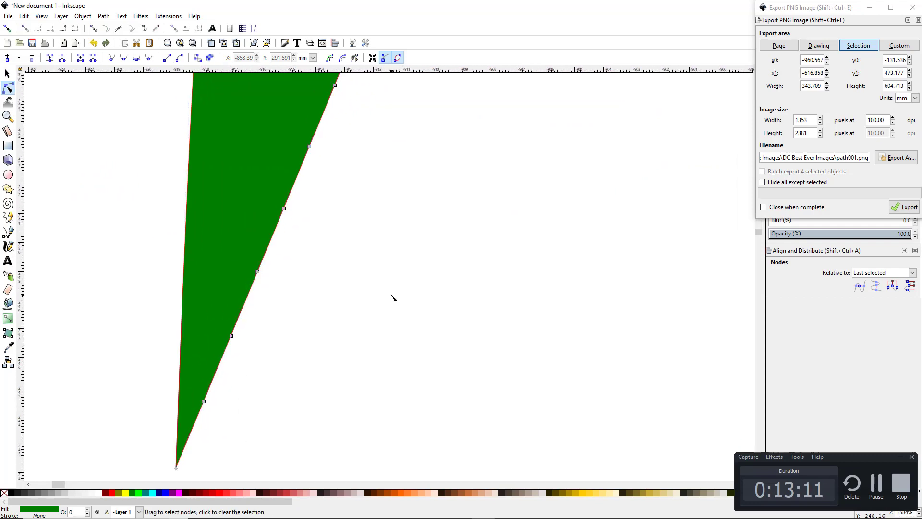
scroll(356, 312, "down", 7, "ctrl")
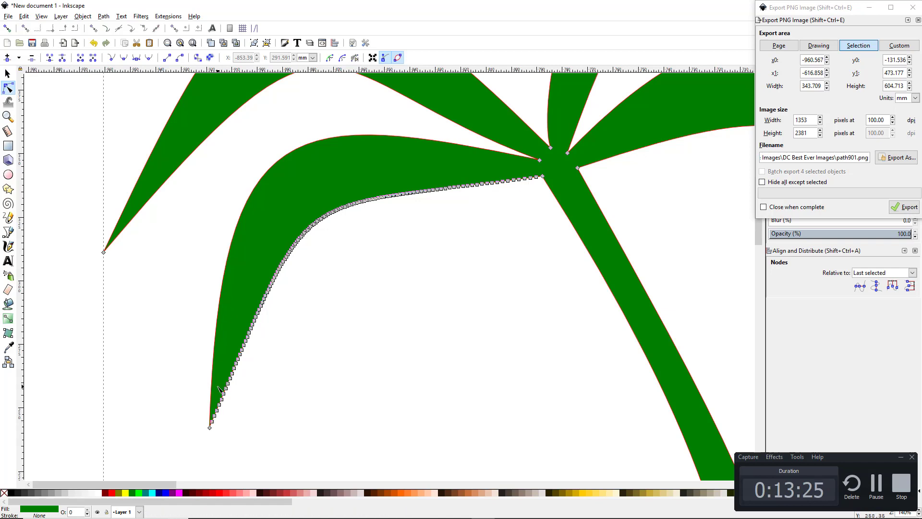
left_click(210, 426)
left_click(290, 395)
scroll(221, 422, "up", 6)
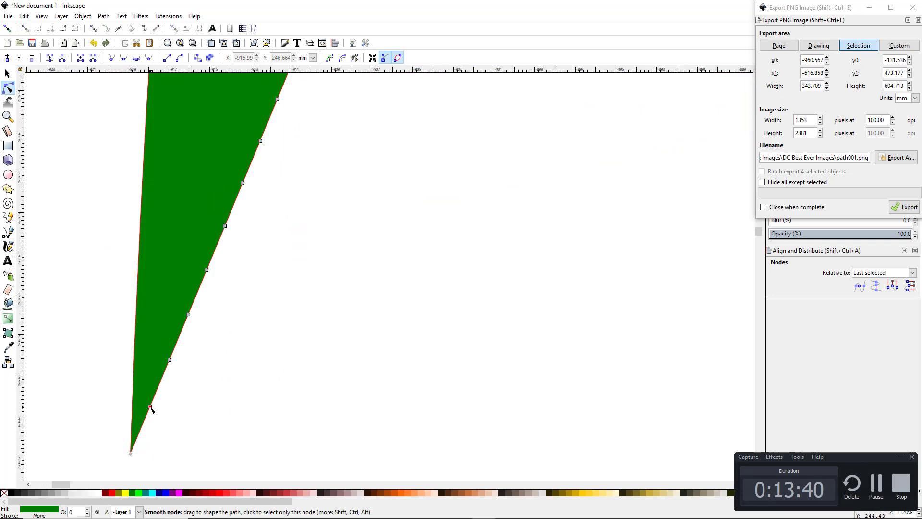
scroll(150, 406, "down", 1)
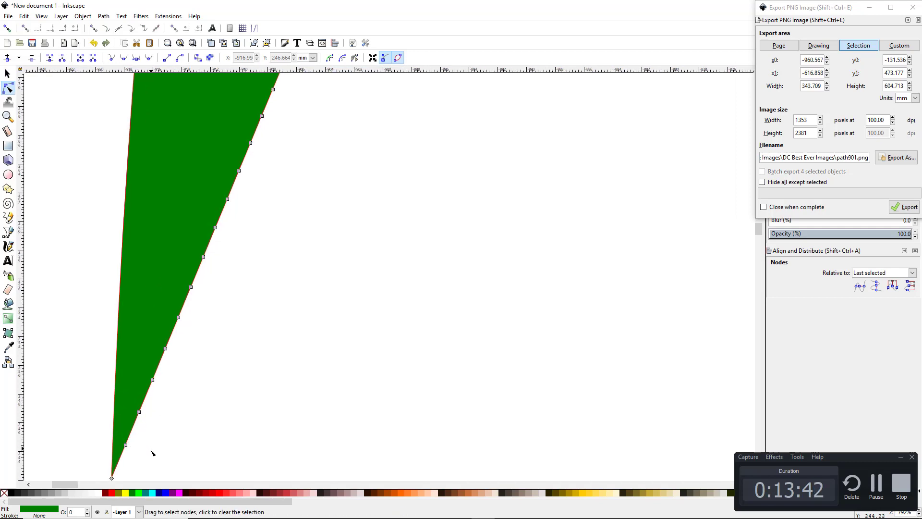
left_click_drag(126, 445, 131, 227)
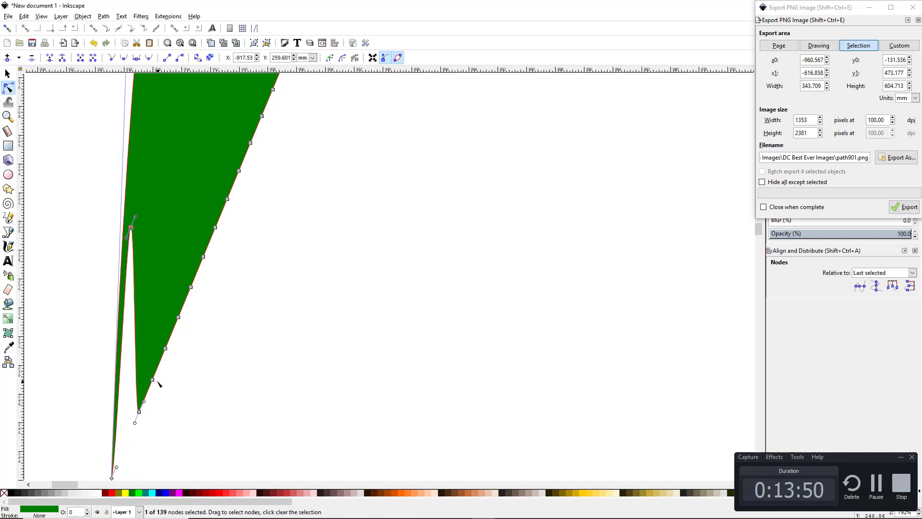
Pull the next two alternate nodes on the lower left frond's underside up to about X -917, Y 257 mm and X -916, Y 263 mm
left_click_drag(152, 379, 143, 267)
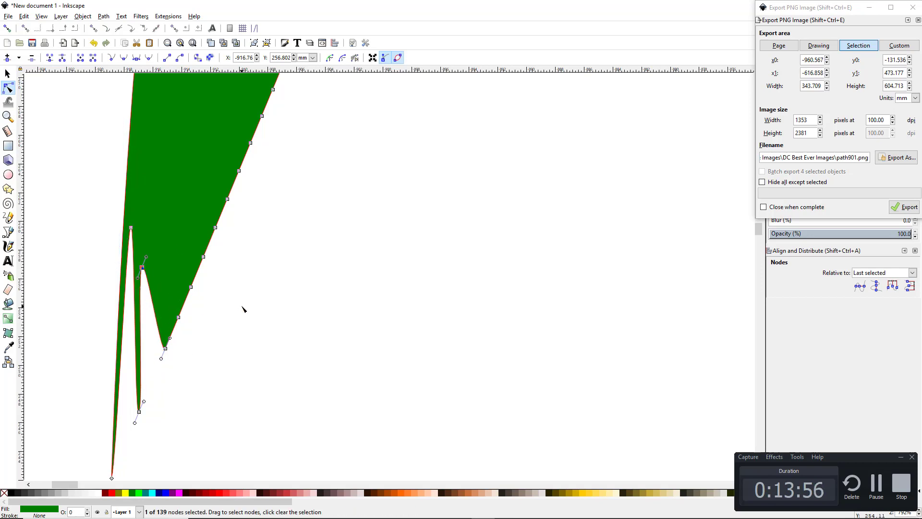
scroll(229, 360, "up", 2)
scroll(229, 360, "up", 2)
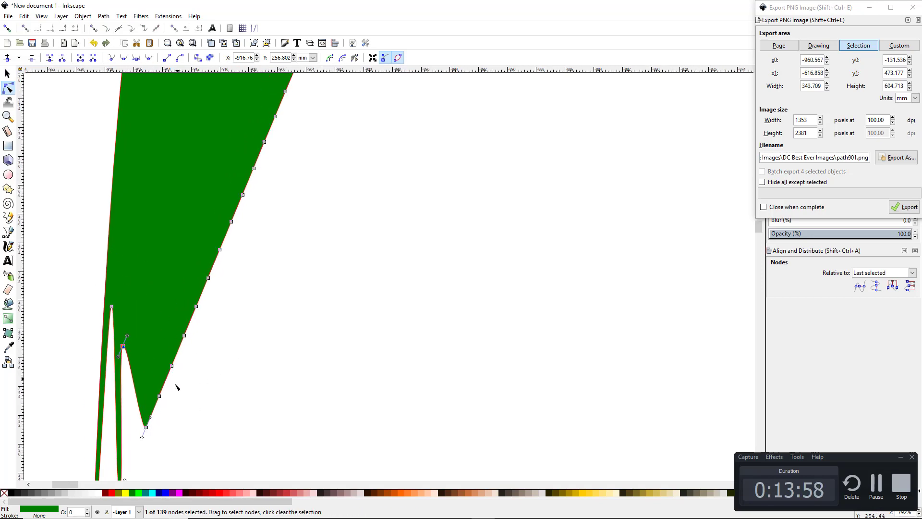
left_click_drag(160, 396, 130, 259)
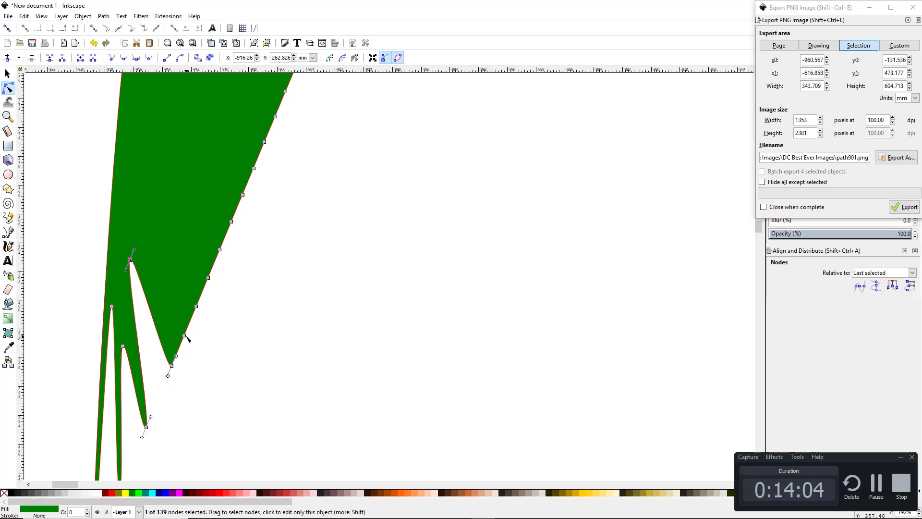
Pull further nodes along the underside up into the leaf to cut more slits, the last one to about X -912, Y 271 mm
left_click_drag(187, 336, 185, 260)
double_click(229, 219)
left_click_drag(229, 220, 189, 137)
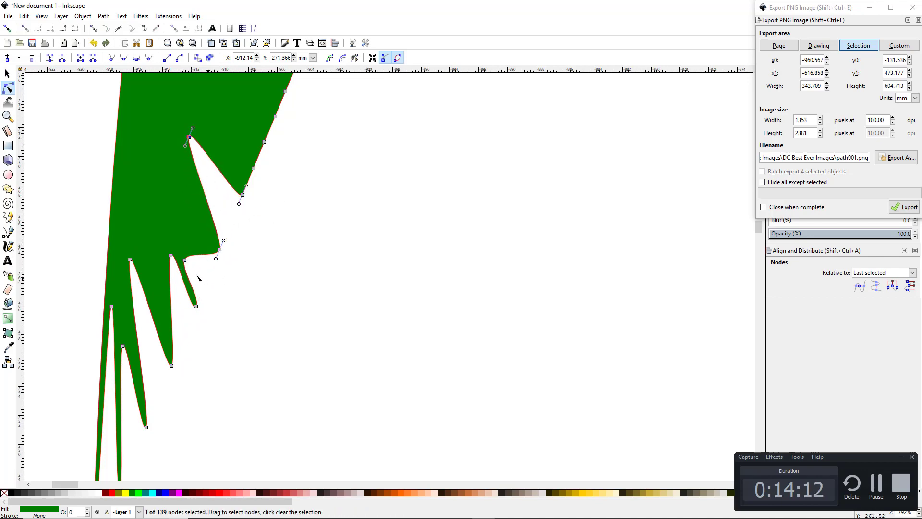
Undo the bend of the segment beside the newest slit and move the poorly placed node there to about X -913, Y 266 mm
left_click_drag(194, 263, 192, 250)
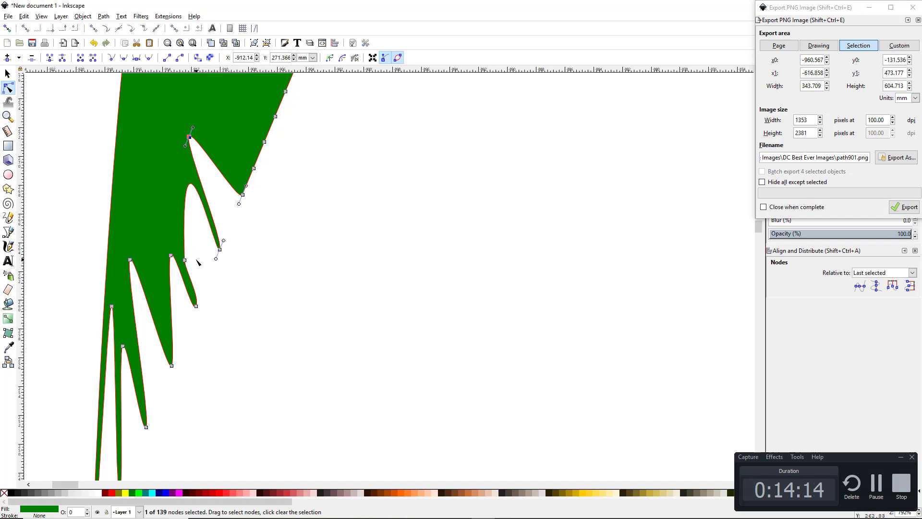
key("ctrl+z")
scroll(300, 306, "down", 2)
left_click_drag(349, 294, 261, 331)
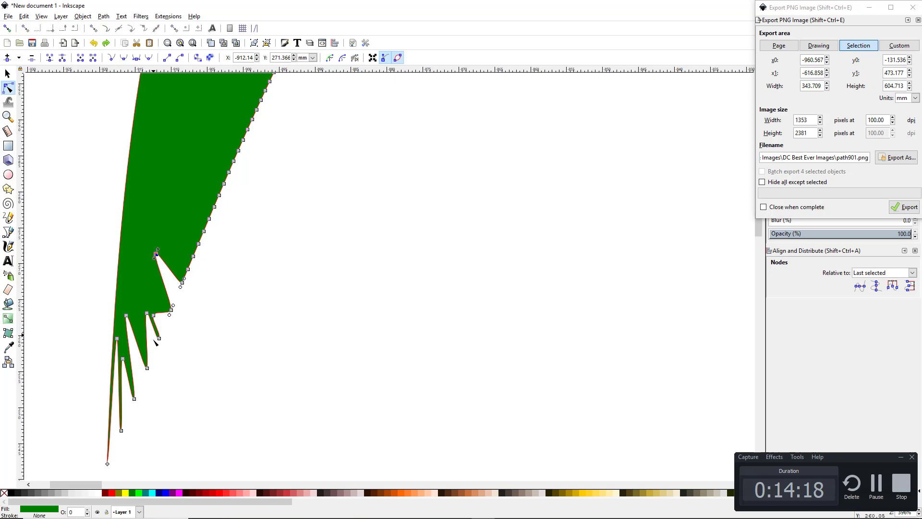
left_click_drag(156, 315, 154, 290)
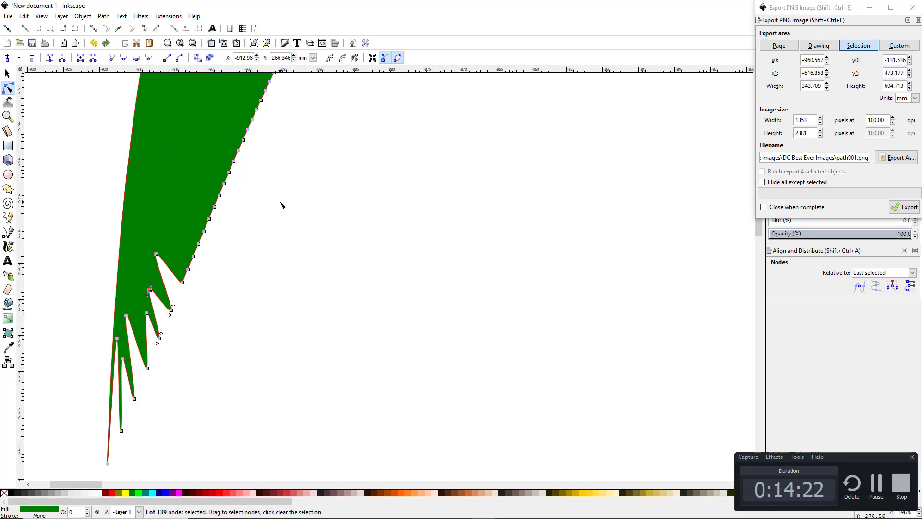
Cut seven more slits up the frond's underside by pulling alternate nodes into the leaf, finishing at about X -900, Y 300 mm
scroll(282, 205, "down", 3)
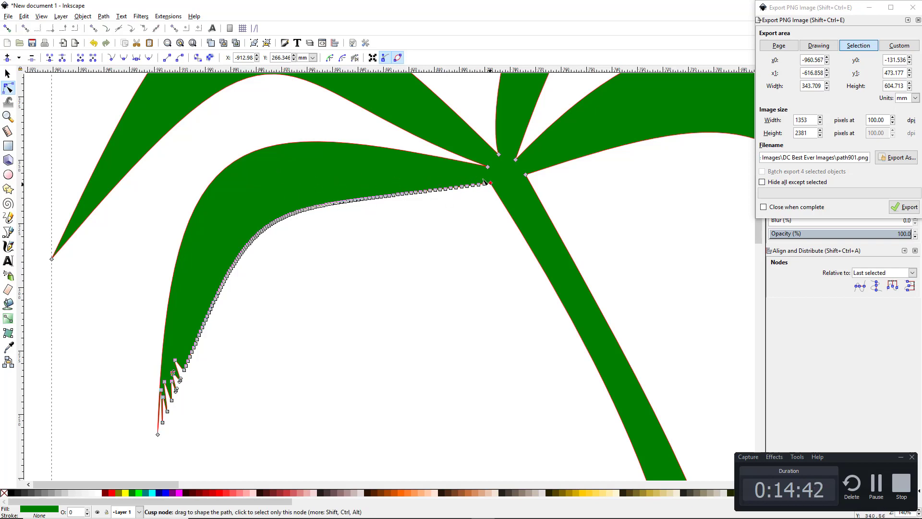
scroll(227, 360, "up", 2)
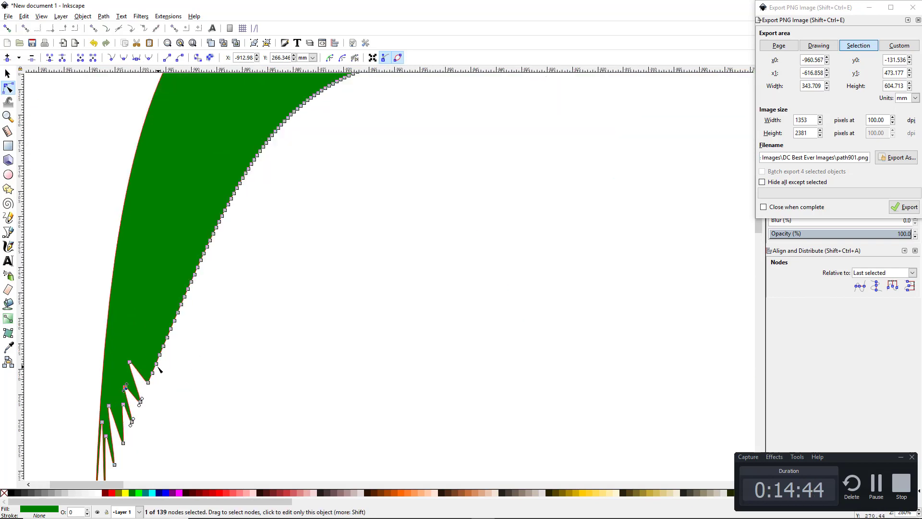
left_click_drag(153, 372, 152, 271)
left_click_drag(175, 322, 168, 239)
left_click_drag(191, 287, 180, 241)
left_click_drag(194, 274, 191, 219)
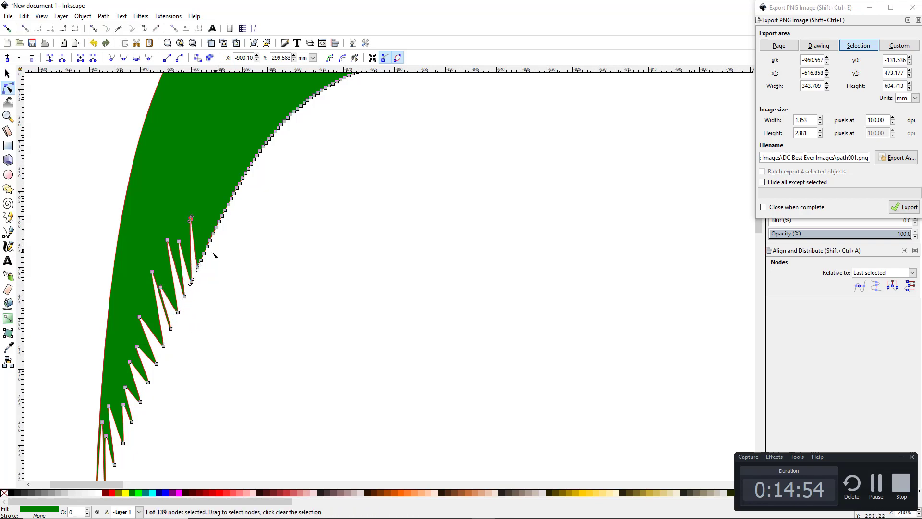
Continue the row with seven narrow slits of varied depth, pulling alternate nodes up and finishing at about X -891, Y 316 mm
left_click_drag(201, 266, 201, 203)
left_click_drag(207, 247, 224, 178)
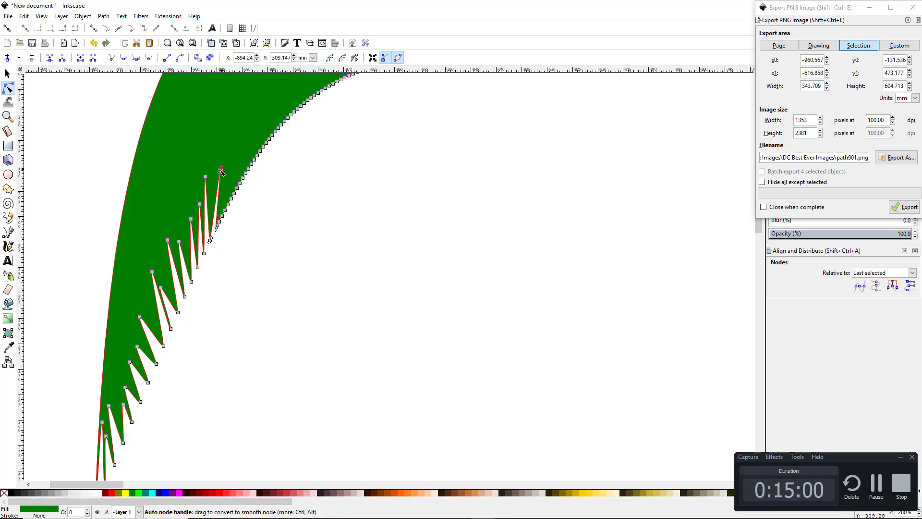
left_click_drag(221, 170, 211, 163)
left_click_drag(219, 221, 226, 163)
left_click_drag(225, 211, 220, 163)
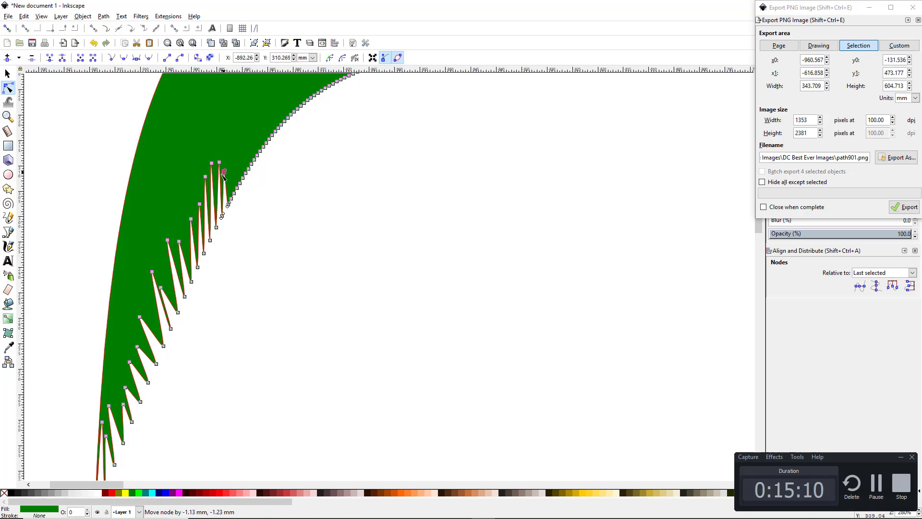
left_click_drag(229, 199, 232, 186)
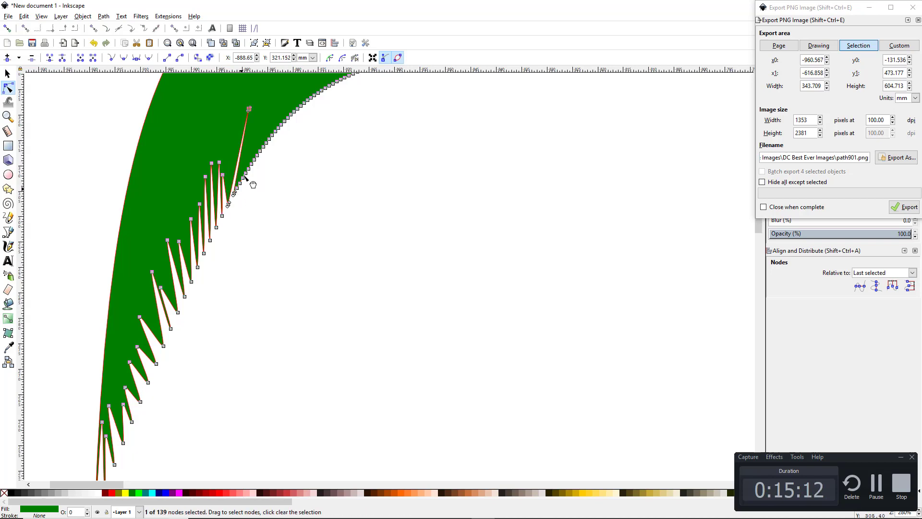
left_click_drag(249, 108, 234, 130)
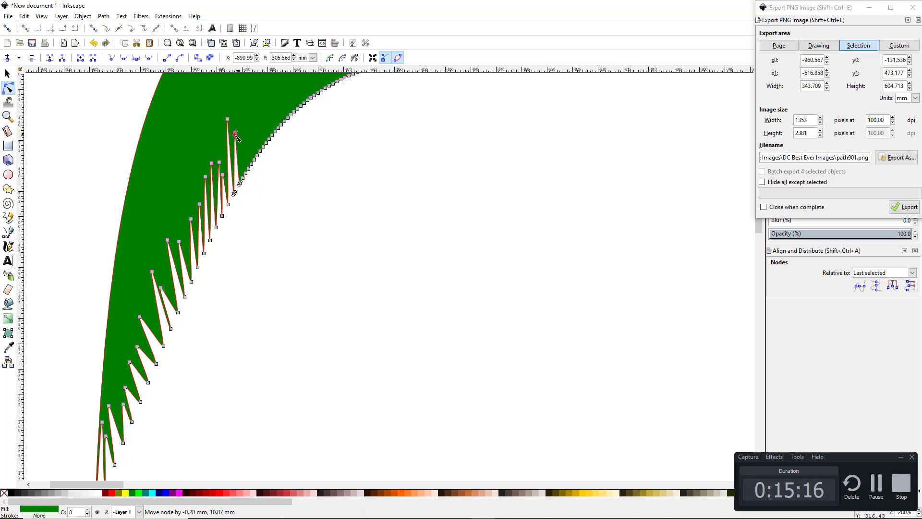
Pull five more alternate edge nodes into the leaf at uneven heights, ending with a deep slit at about X -886, Y 326 mm
left_click(242, 179)
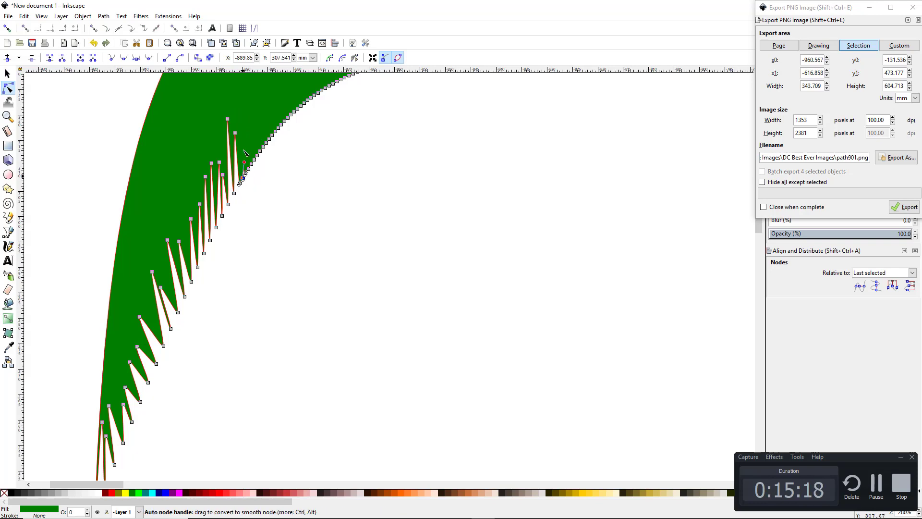
scroll(263, 225, "up", 3)
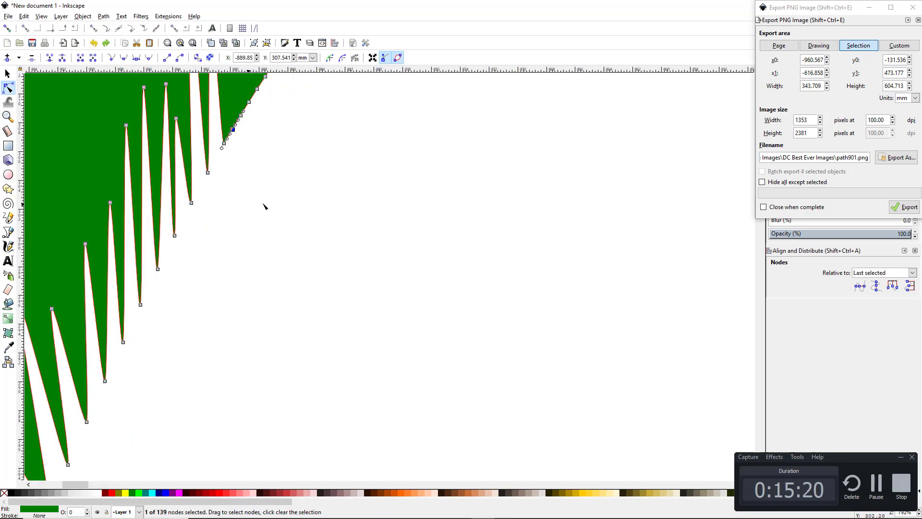
left_click_drag(173, 344, 162, 178)
left_click_drag(189, 316, 184, 258)
left_click_drag(206, 290, 202, 239)
left_click_drag(209, 166, 211, 133)
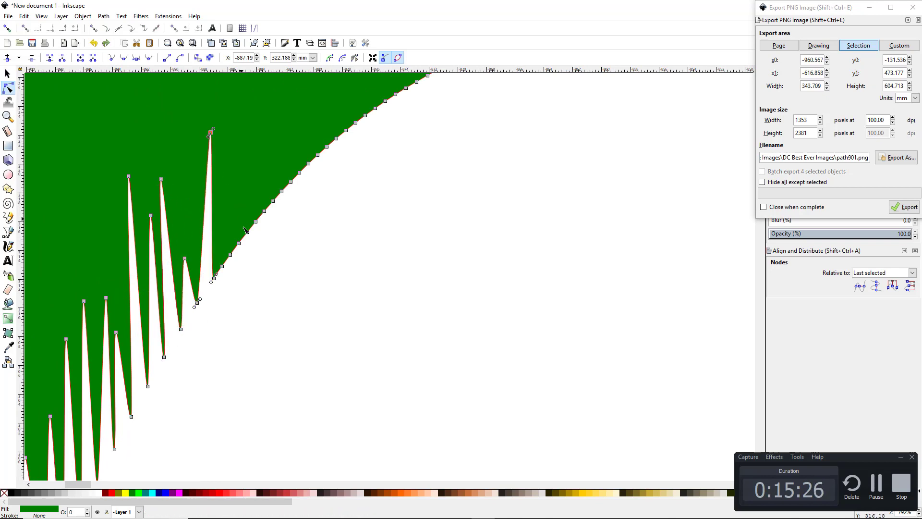
left_click_drag(222, 266, 221, 193)
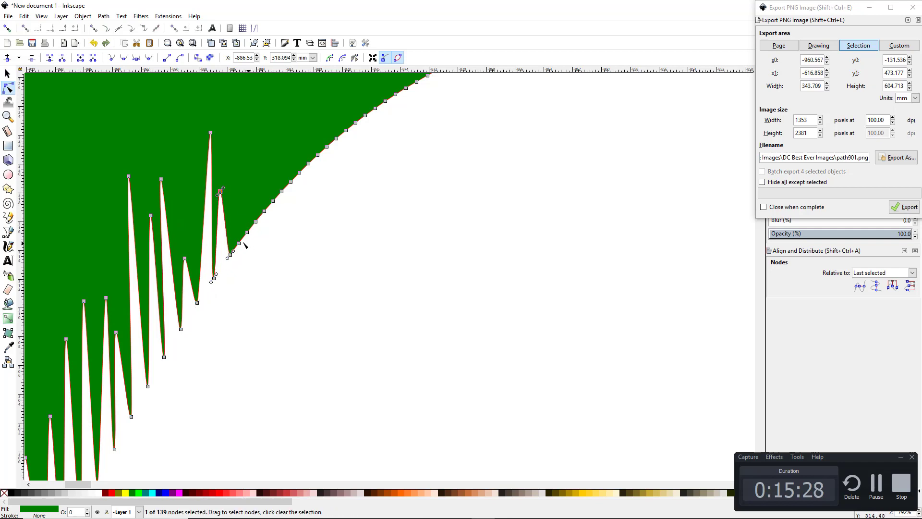
left_click_drag(238, 243, 225, 81)
Pull the next two alternate edge nodes up into long slits, the second to about X -884, Y 331 mm
scroll(341, 214, "down", 5)
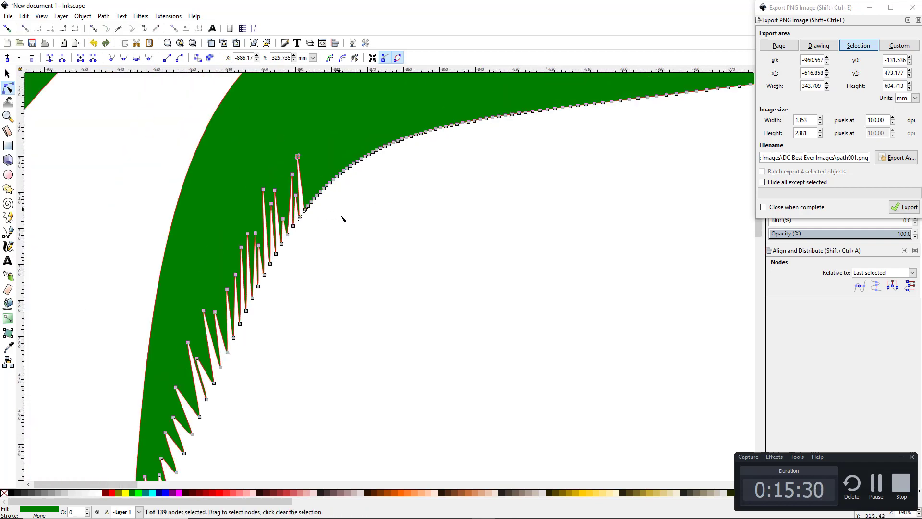
scroll(395, 261, "up", 4)
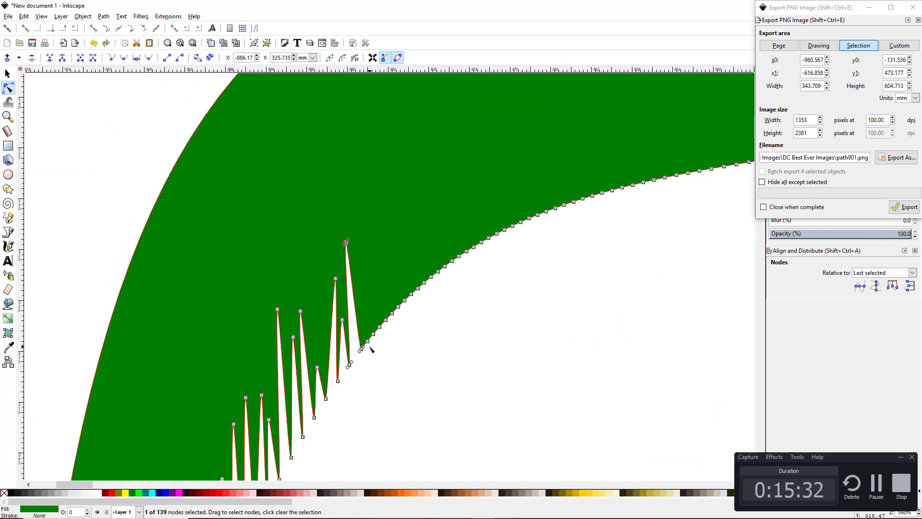
left_click_drag(368, 341, 346, 156)
left_click_drag(379, 329, 368, 191)
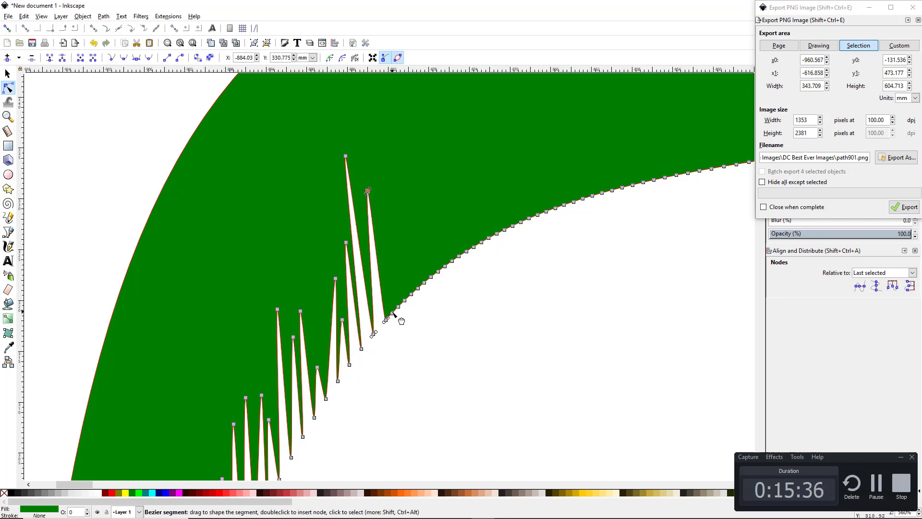
Undo the bent segment beside the last slit and pull the next two alternate nodes to about X -883, Y 335 and X -881, Y 330 mm
left_click_drag(393, 314, 389, 195)
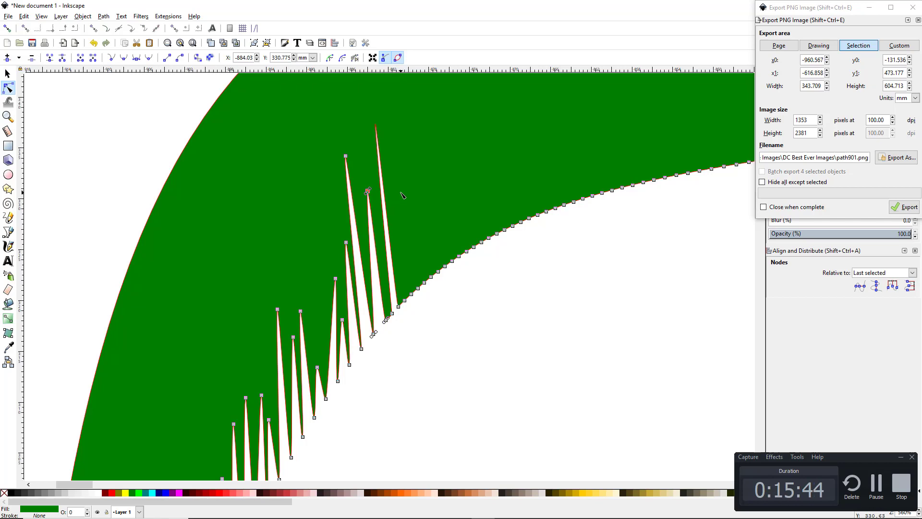
key("ctrl+z")
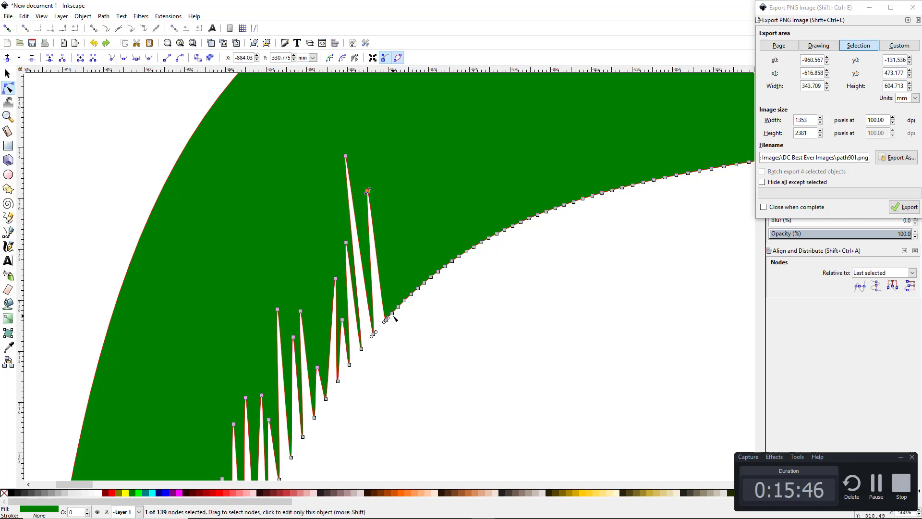
left_click_drag(393, 317, 374, 149)
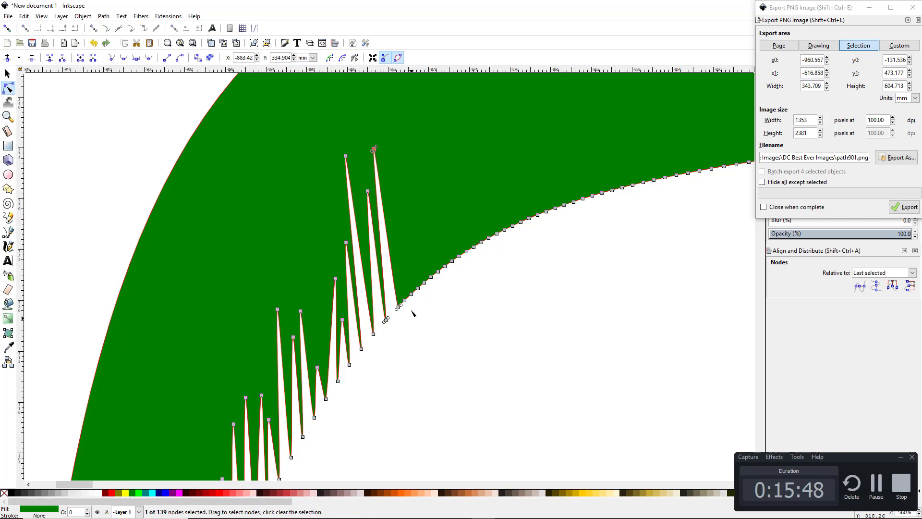
left_click_drag(405, 301, 396, 195)
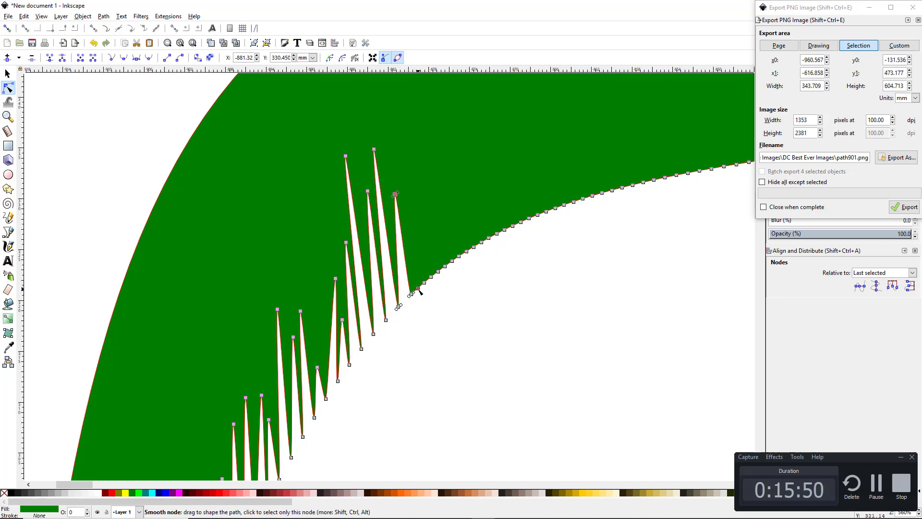
Cut six more slits of uneven depth along the curved underside by pulling alternate nodes up, finishing at about X -874, Y 340 mm
left_click_drag(419, 291, 389, 117)
left_click_drag(431, 277, 427, 165)
left_click_drag(439, 166, 439, 164)
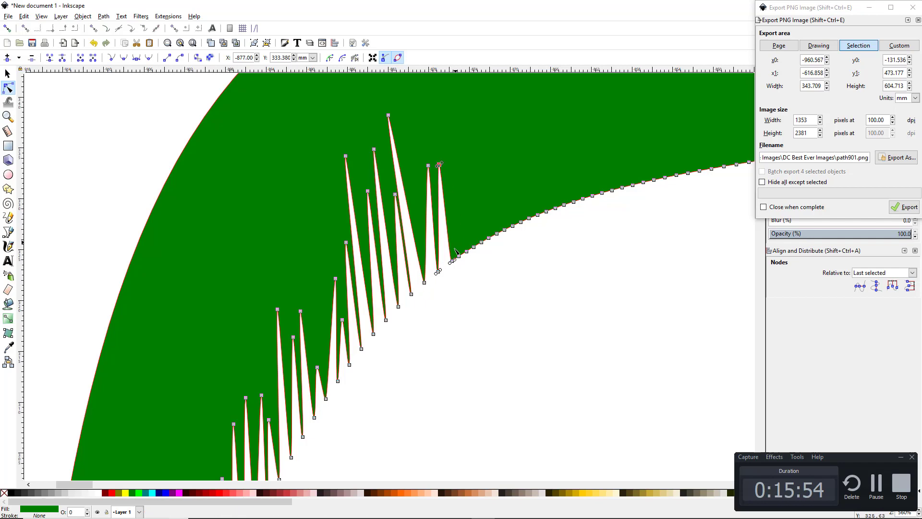
left_click_drag(459, 256, 443, 90)
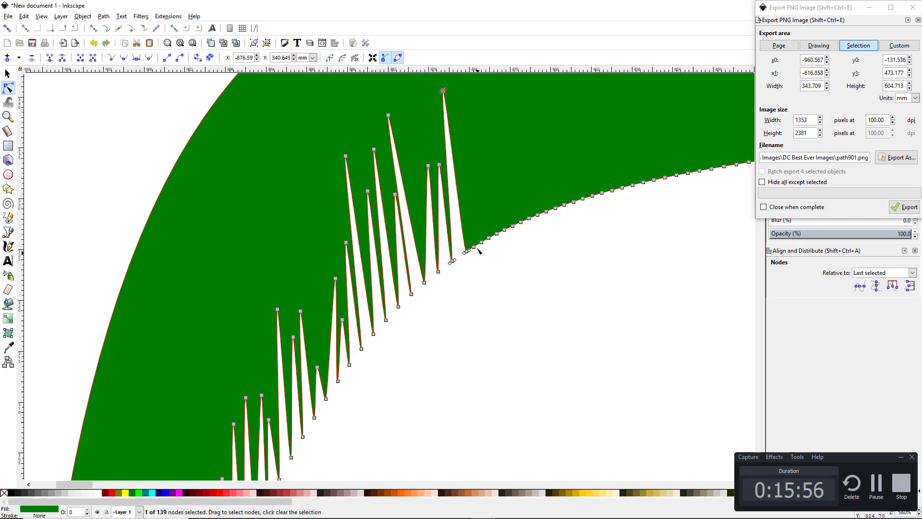
left_click_drag(474, 247, 469, 194)
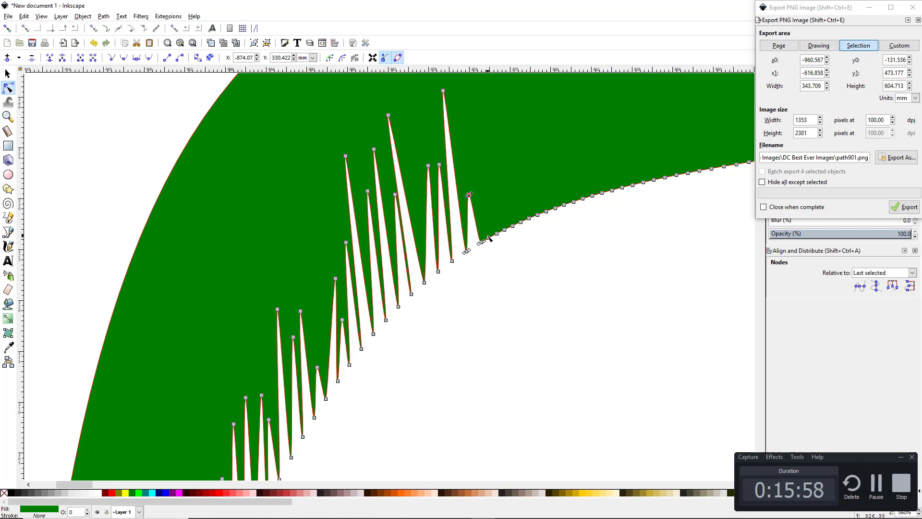
left_click(489, 239)
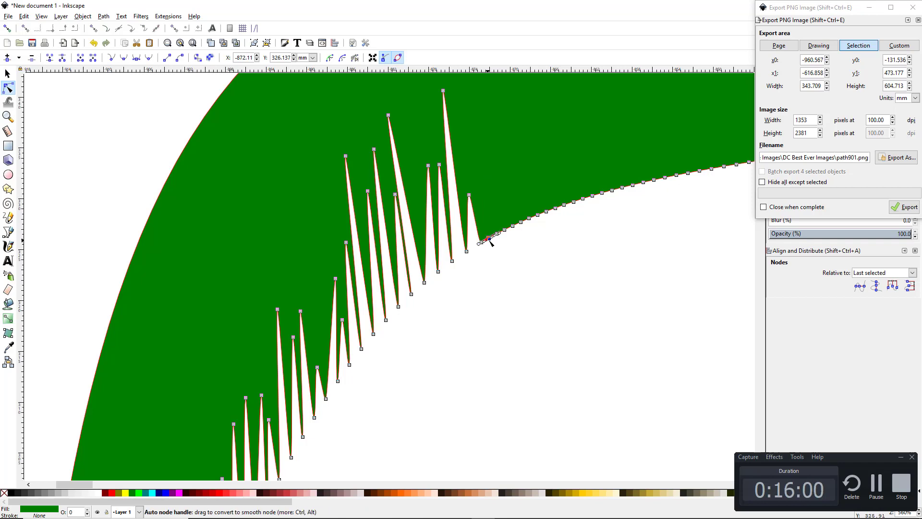
left_click_drag(488, 238, 473, 94)
Add a short, a long and another short slit with the next alternate nodes, ending at about X -868, Y 334 mm
scroll(512, 185, "down", 1)
scroll(513, 185, "down", 2)
scroll(504, 282, "up", 2)
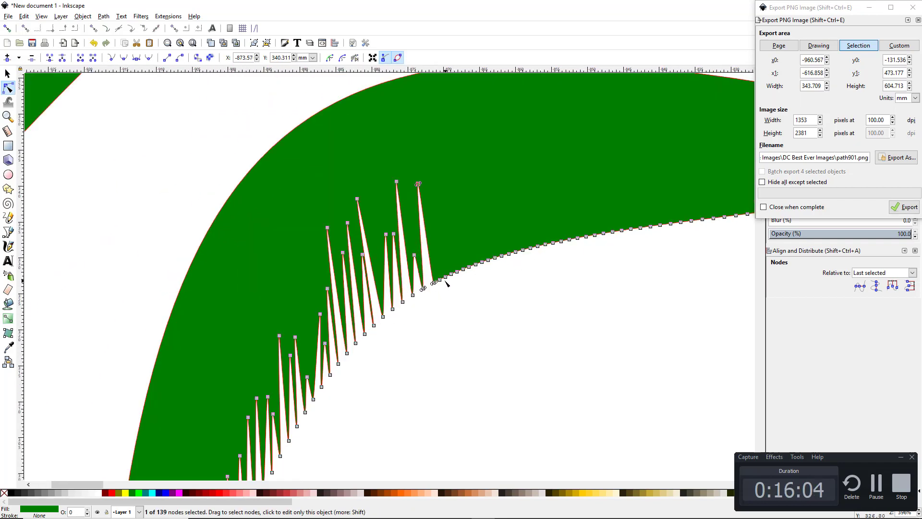
left_click_drag(440, 279, 437, 227)
left_click_drag(451, 274, 446, 164)
left_click_drag(461, 269, 458, 229)
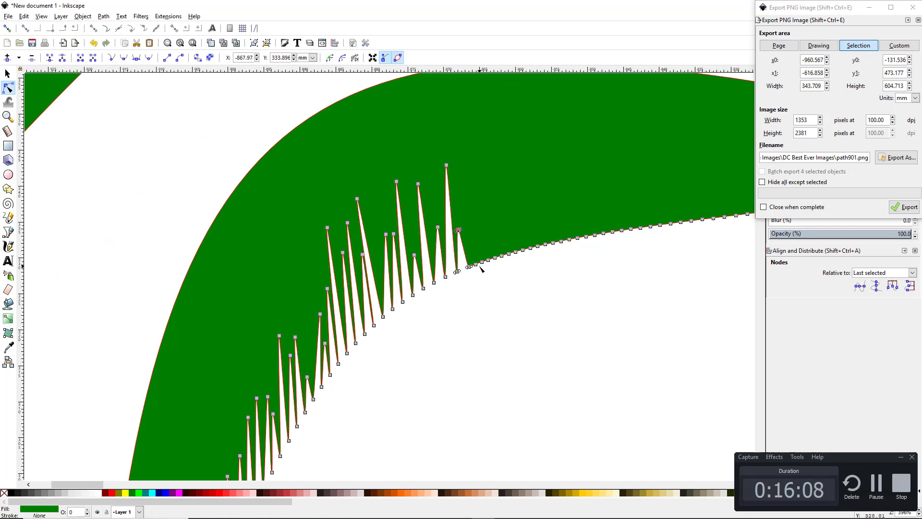
Cut five further slits toward the frond's base, with the deepest at about X -865, Y 347 mm and the last at X -860, Y 340 mm
left_click_drag(477, 264, 461, 204)
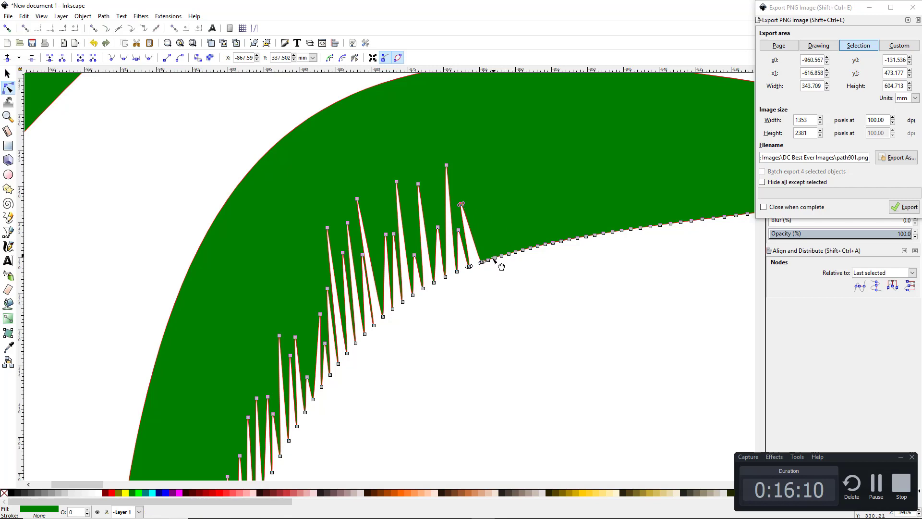
left_click_drag(487, 254, 466, 174)
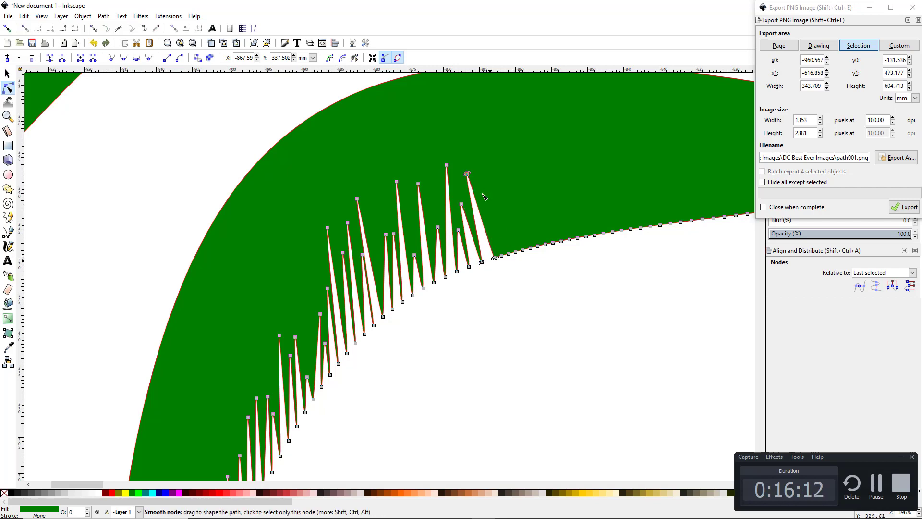
left_click_drag(500, 255, 480, 134)
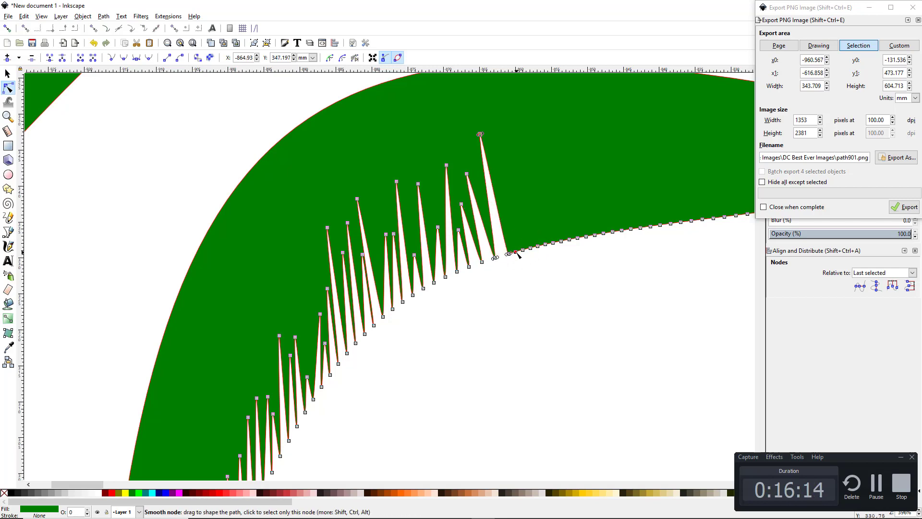
left_click_drag(516, 252, 510, 210)
left_click_drag(531, 247, 517, 187)
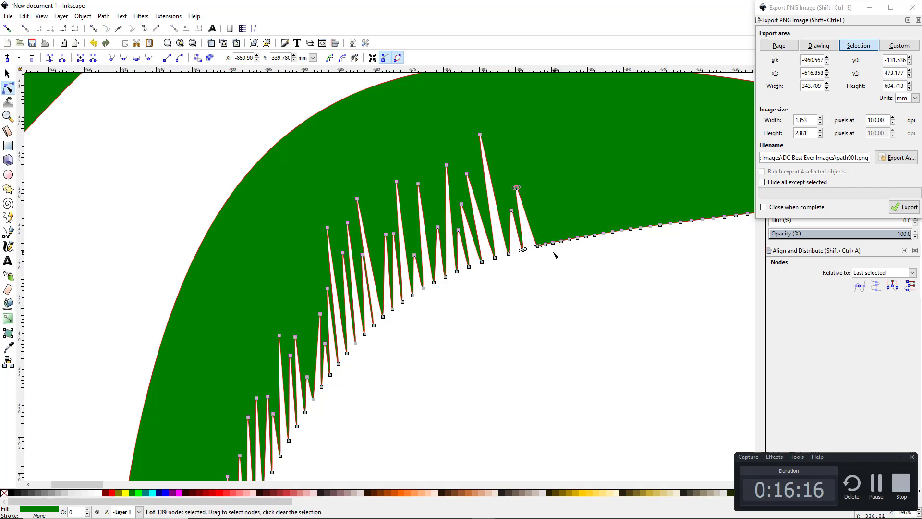
Cut four more slits of decreasing then varied depth up to about X -852, Y 339 mm and undo the bent segment beside the last one
left_click_drag(545, 244, 514, 143)
left_click_drag(561, 241, 537, 178)
left_click_drag(578, 237, 566, 205)
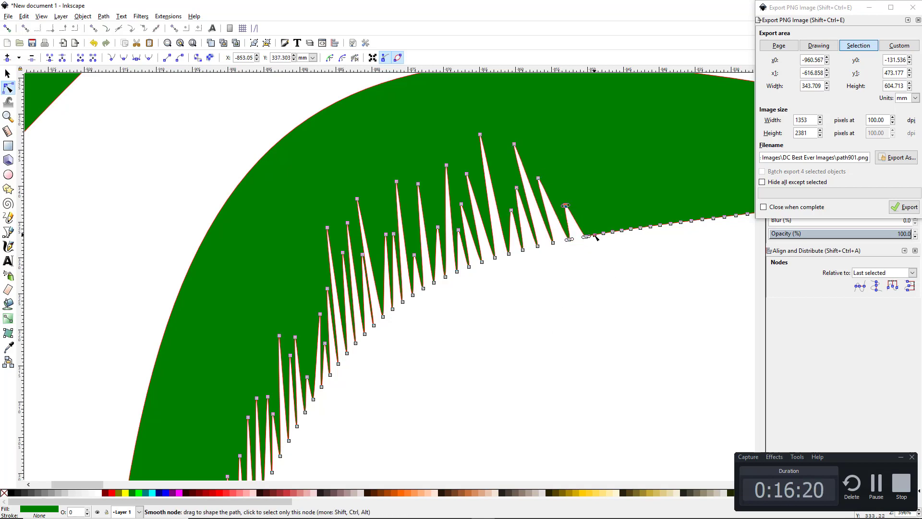
left_click_drag(606, 233, 572, 170)
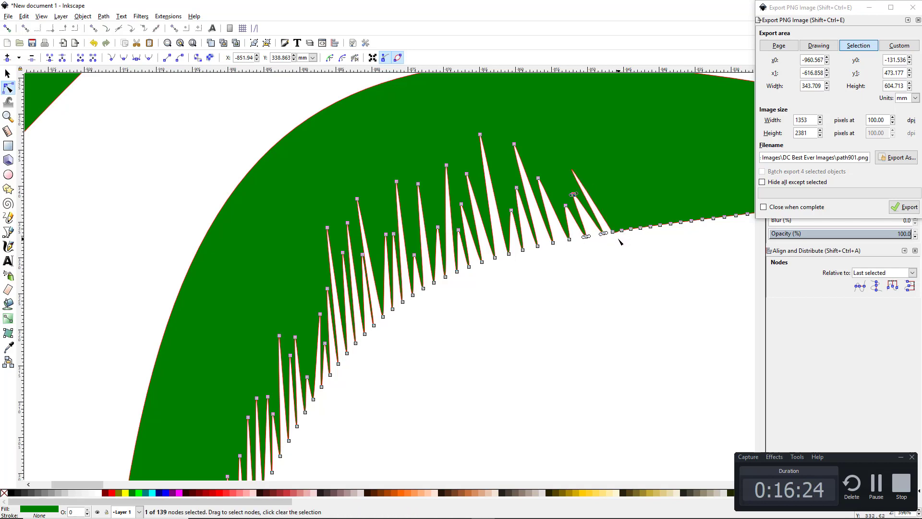
key("ctrl+z")
Cut six further slits by pulling alternate underside nodes up into the frond, finishing at about X -839, Y 343 mm
left_click_drag(612, 232, 593, 183)
left_click_drag(631, 230, 602, 160)
left_click_drag(650, 226, 649, 201)
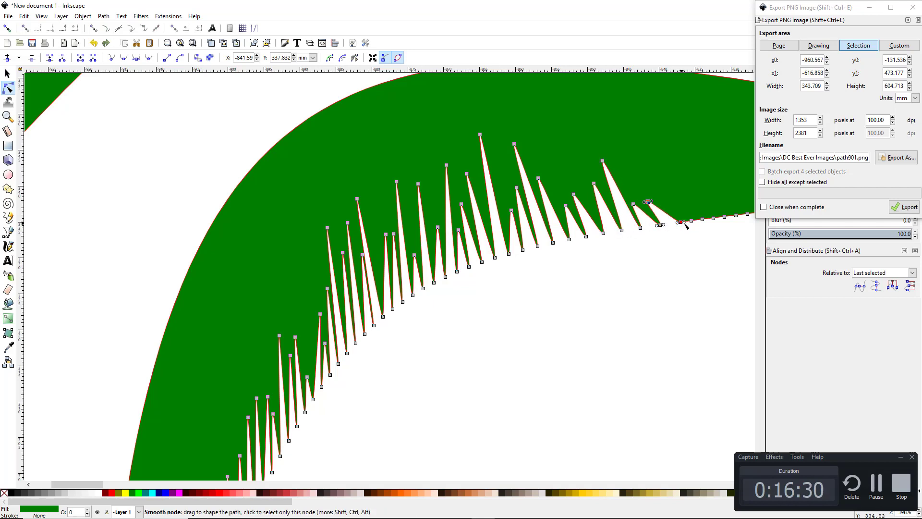
left_click_drag(692, 223, 671, 198)
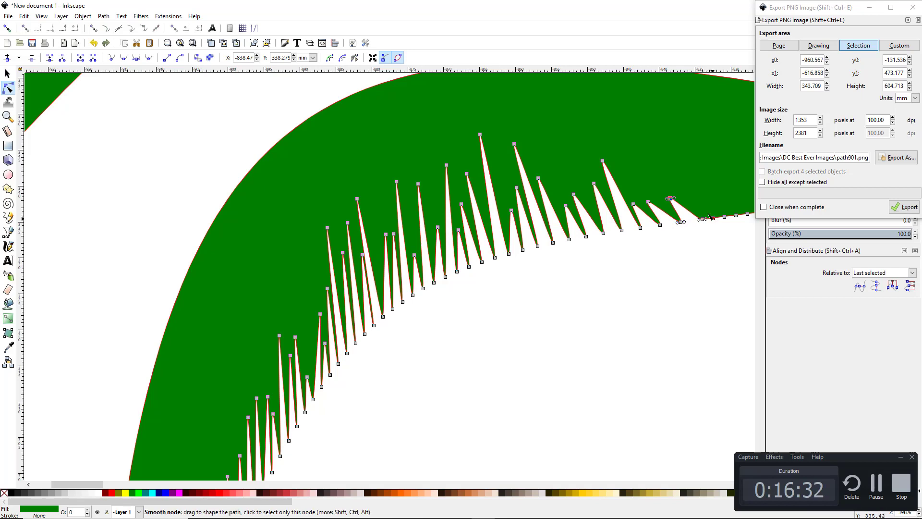
left_click_drag(713, 219, 665, 165)
Cut the next slits toward the trunk with alternate nodes, including tips at about X -833, Y 342 and X -823, Y 343 mm
scroll(683, 255, "down", 1)
left_click_drag(645, 252, 358, 295)
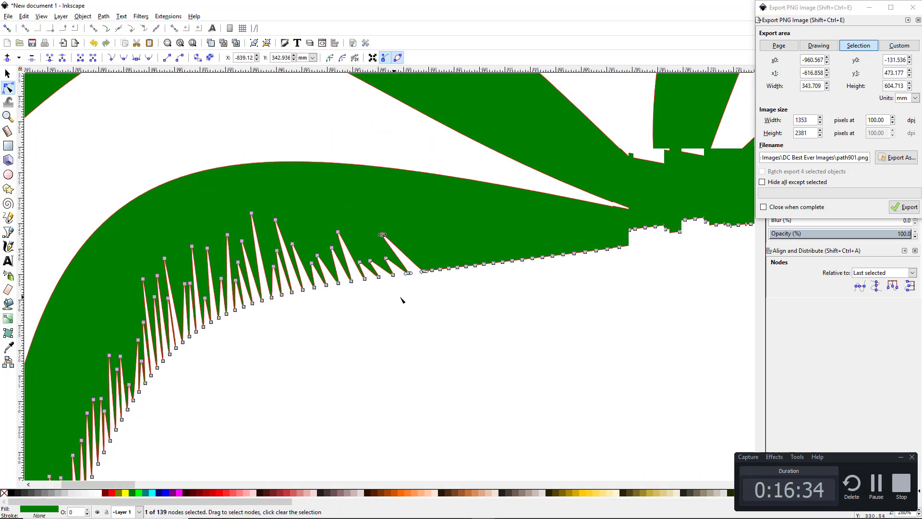
left_click_drag(432, 269, 415, 240)
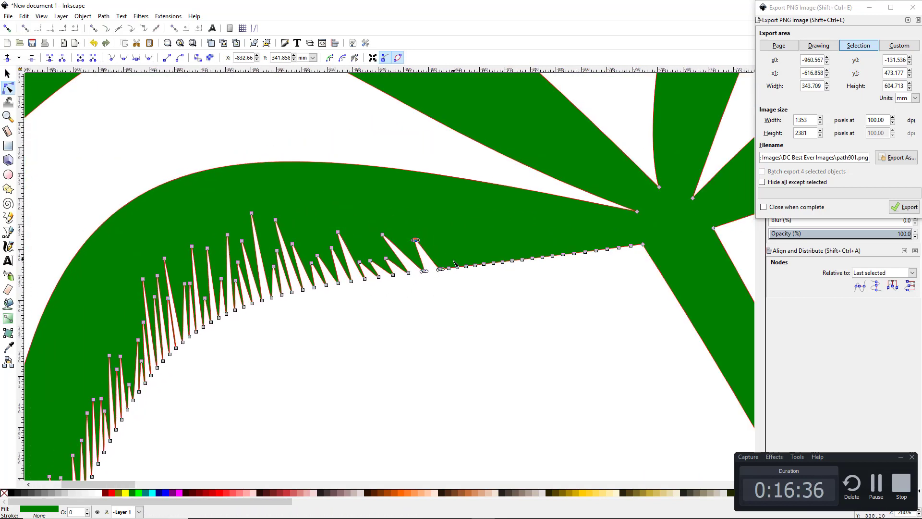
left_click_drag(466, 266, 462, 236)
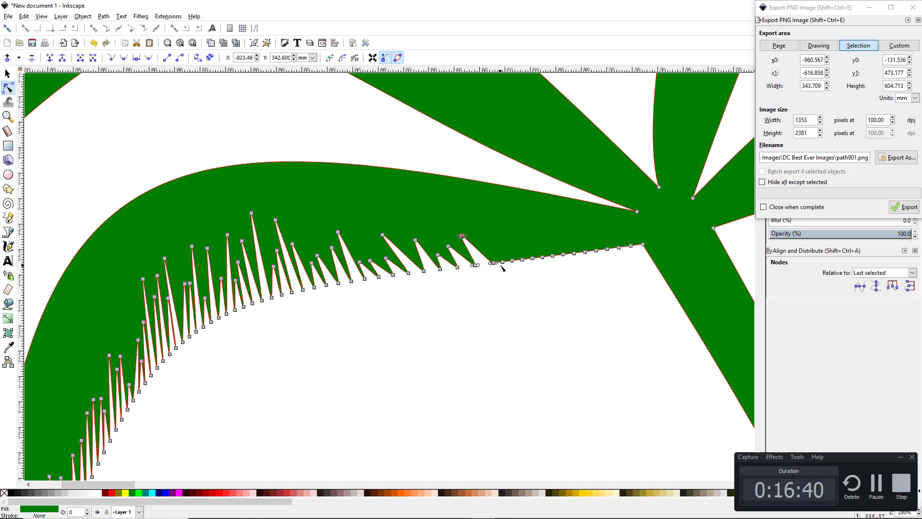
left_click_drag(503, 262, 504, 223)
Undo the stray edit, cut short slits toward the trunk up to about X -794, Y 343 mm, and add the skipped one at X -808, Y 342 mm
left_click(522, 260)
key("ctrl+z")
left_click(523, 297)
left_click(558, 251)
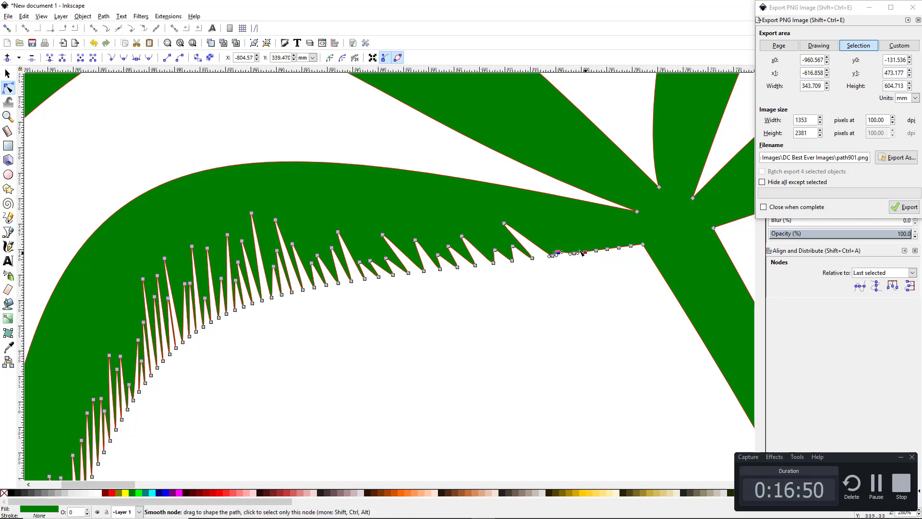
left_click_drag(586, 252, 609, 236)
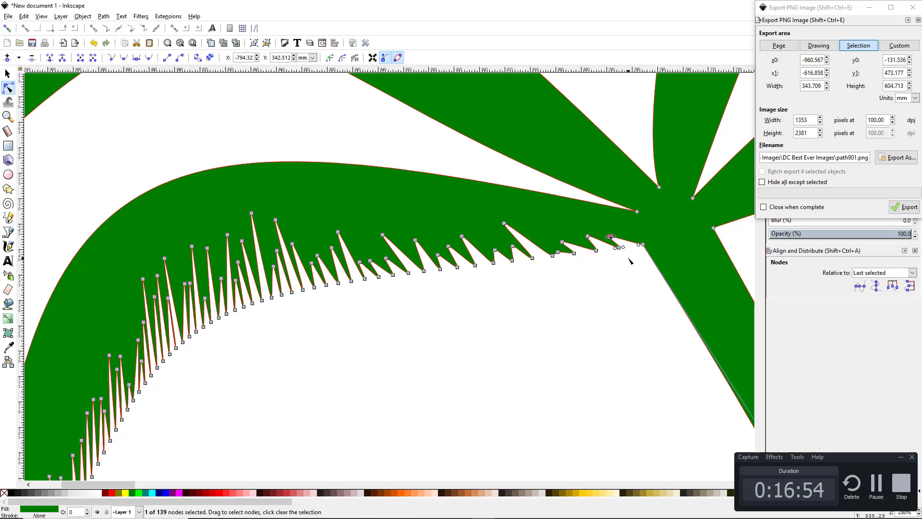
left_click_drag(557, 251, 541, 236)
left_click(620, 287)
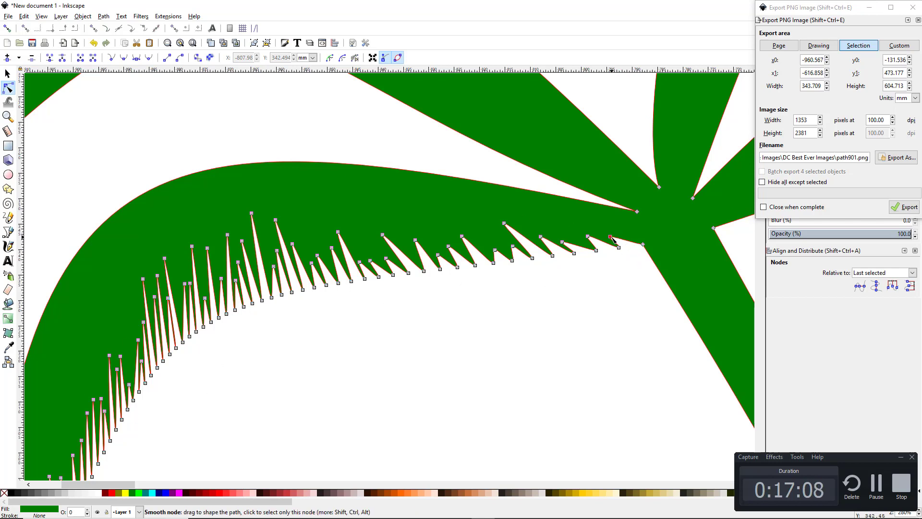
Insert a node between the last slit and the trunk corner, and recut that slit with its tip at about X -794, Y 343 mm
mouse_move(611, 236)
left_mouse_down()
mouse_move(627, 242)
mouse_move(615, 246)
left_mouse_up()
scroll(631, 246, "up", 4)
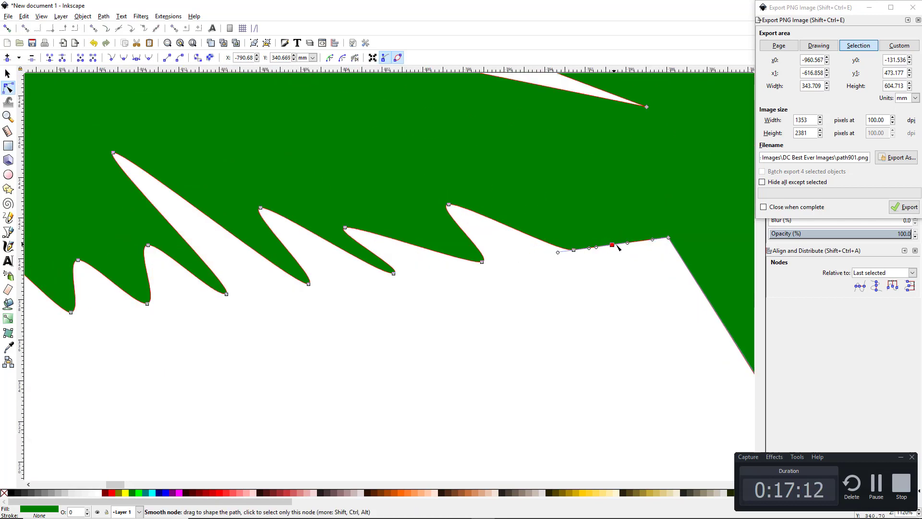
left_click(668, 238, "shift")
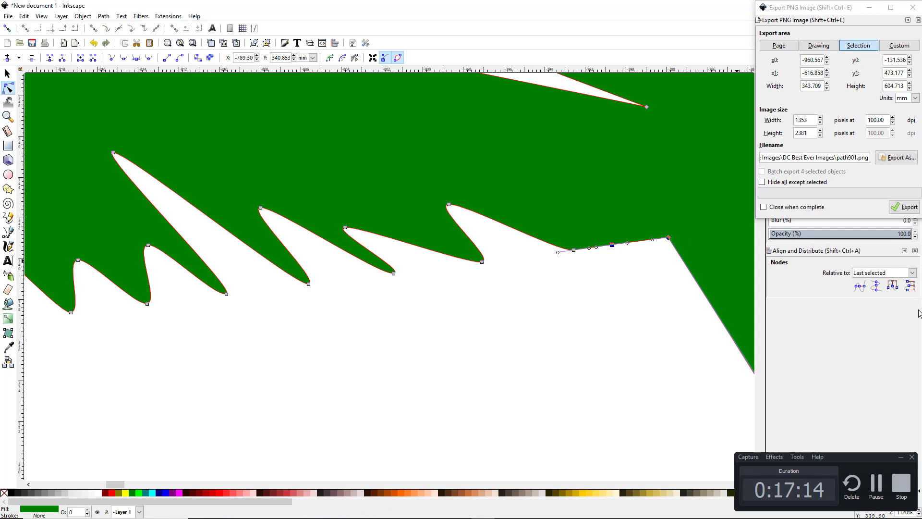
left_click(640, 241)
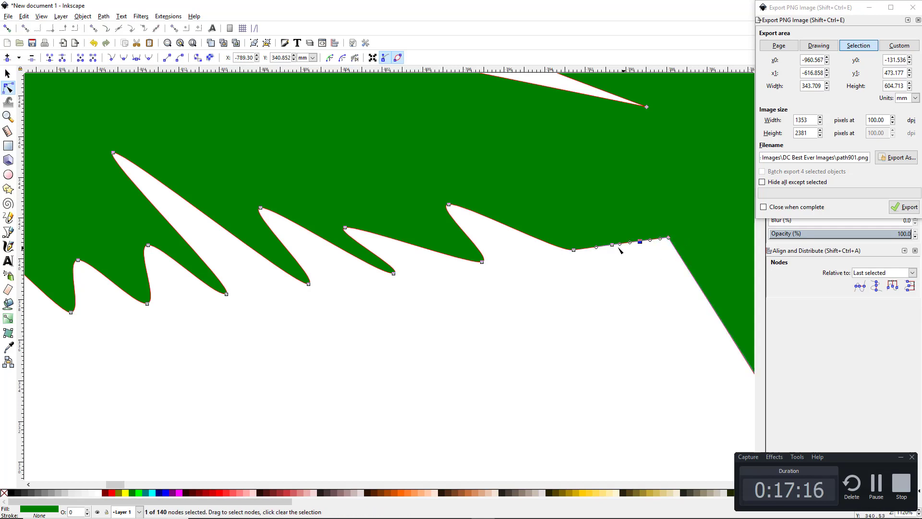
left_click_drag(612, 244, 535, 193)
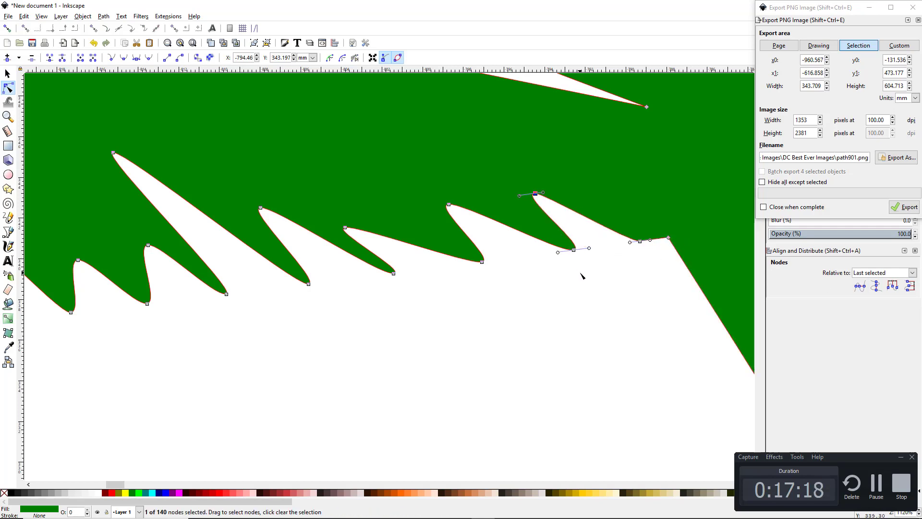
left_click(586, 273)
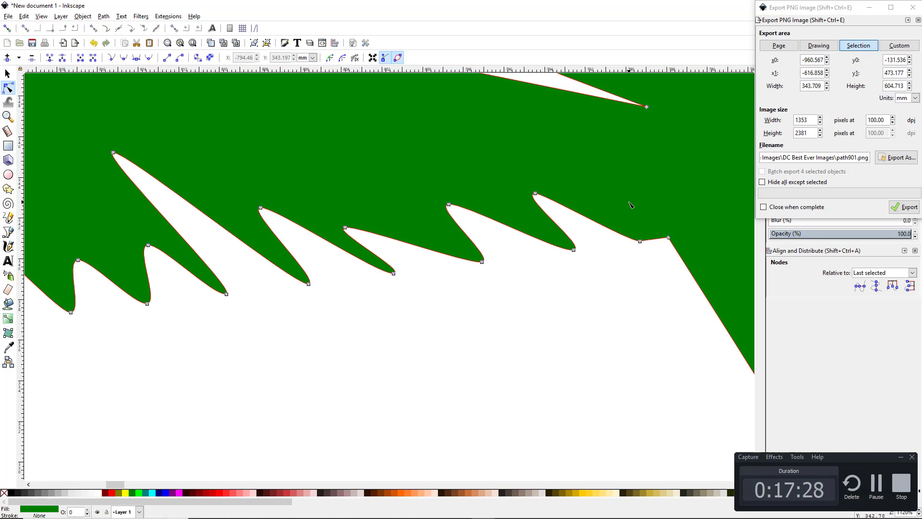
Insert another node beside the trunk corner, pull it into a final slit at about X -791, Y 344 mm, and deselect the palm
left_click_drag(621, 215, 670, 243)
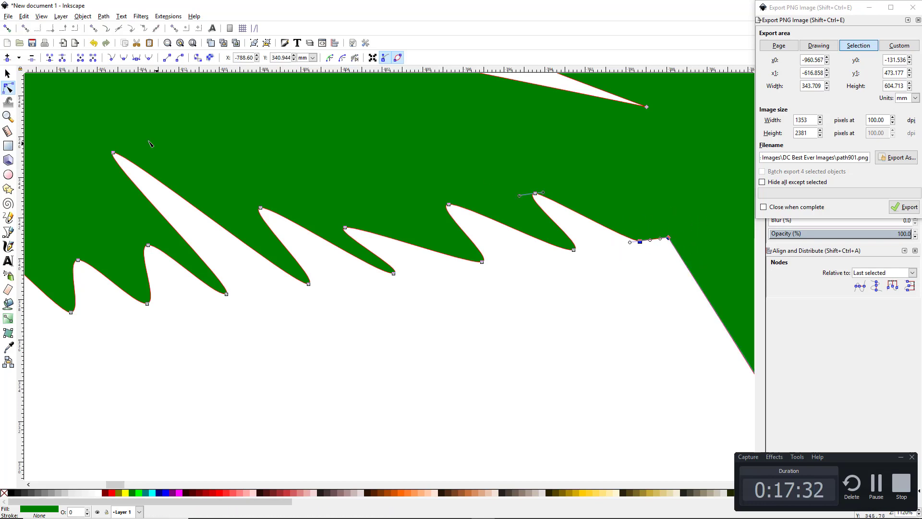
left_click(9, 58)
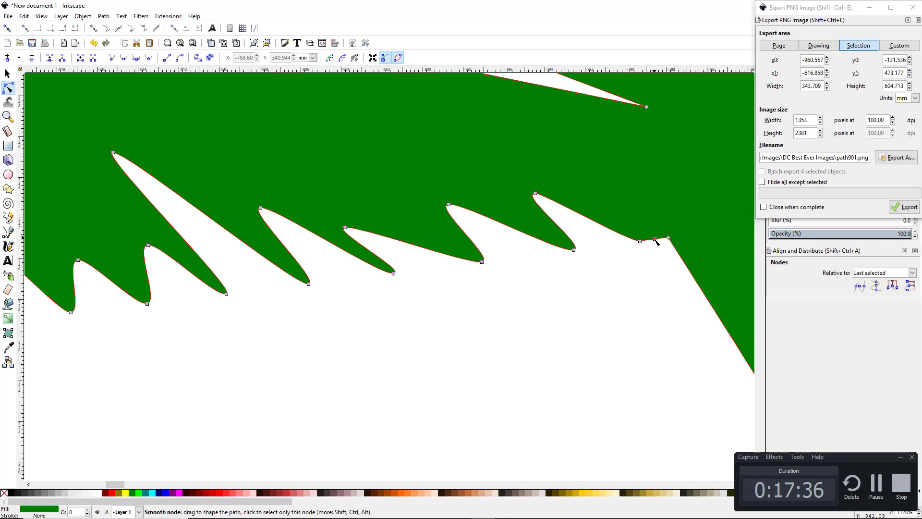
left_click_drag(655, 239, 595, 183)
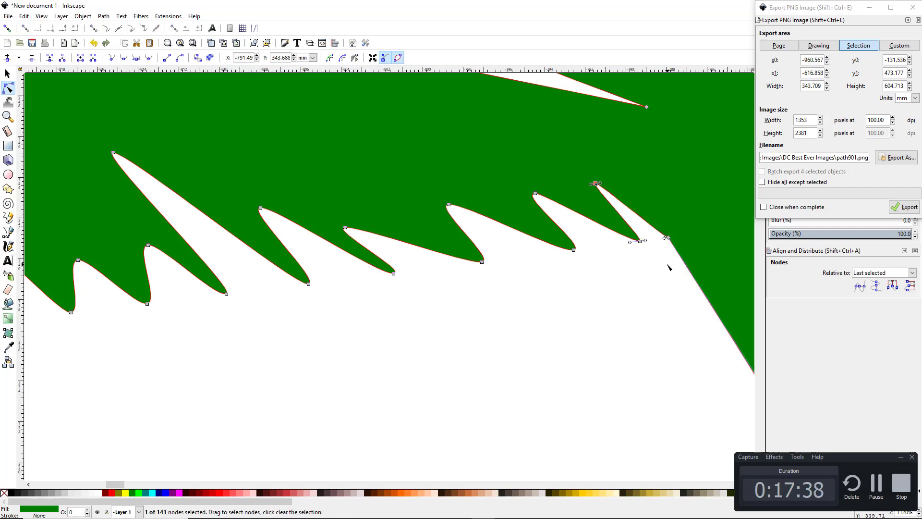
key("ctrl+z")
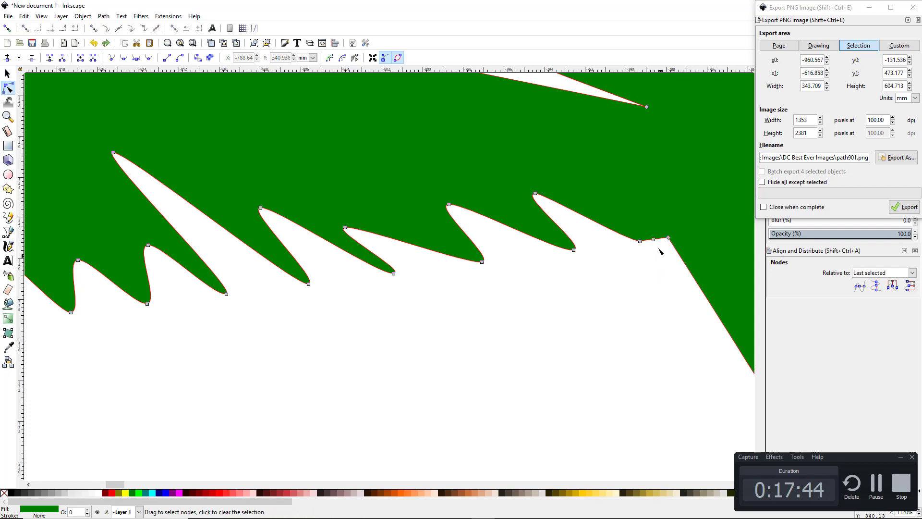
key("ctrl+shift+z")
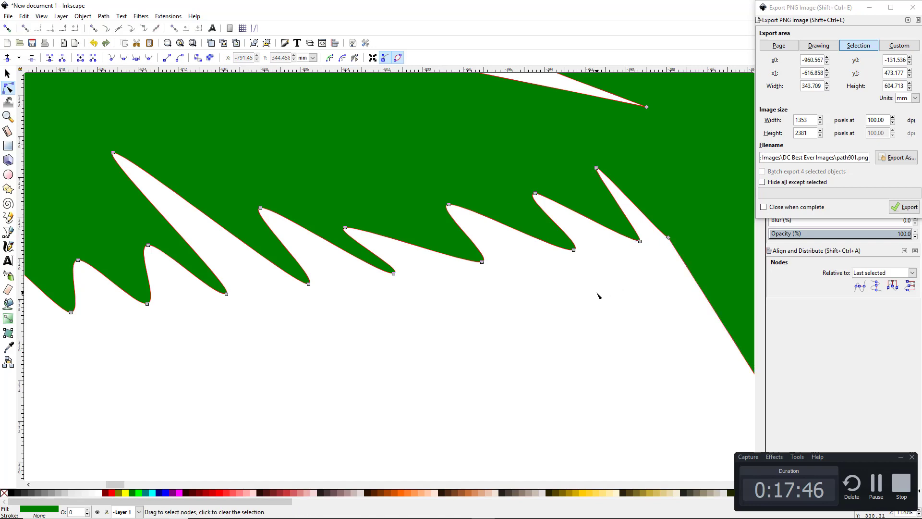
scroll(332, 361, "down", 6)
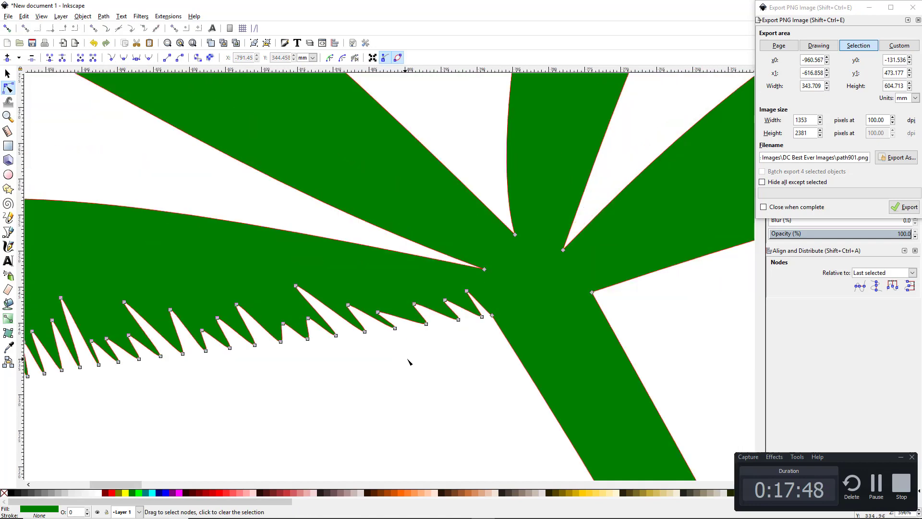
scroll(389, 287, "down", 2)
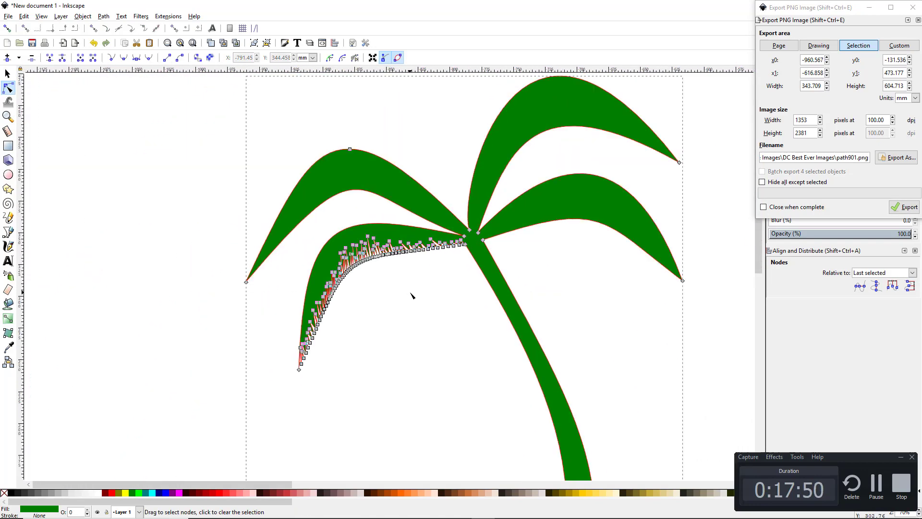
left_click(463, 436)
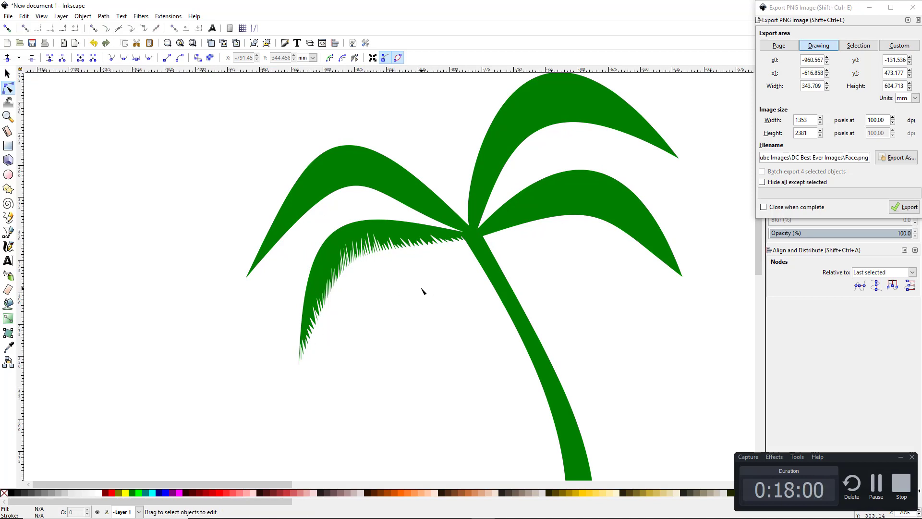
Select the end nodes of the upper-left frond's underside and insert new nodes between them in seven rounds of subdivision
scroll(379, 355, "up", 3)
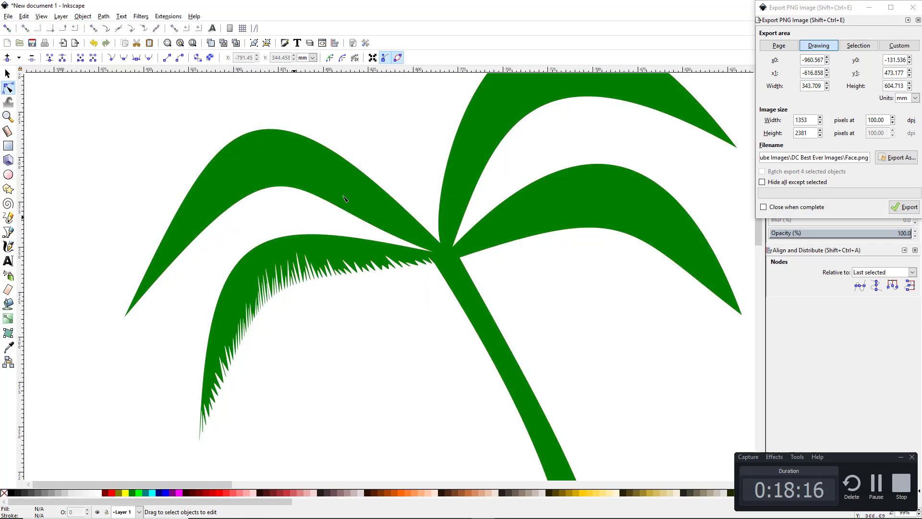
left_click(286, 167)
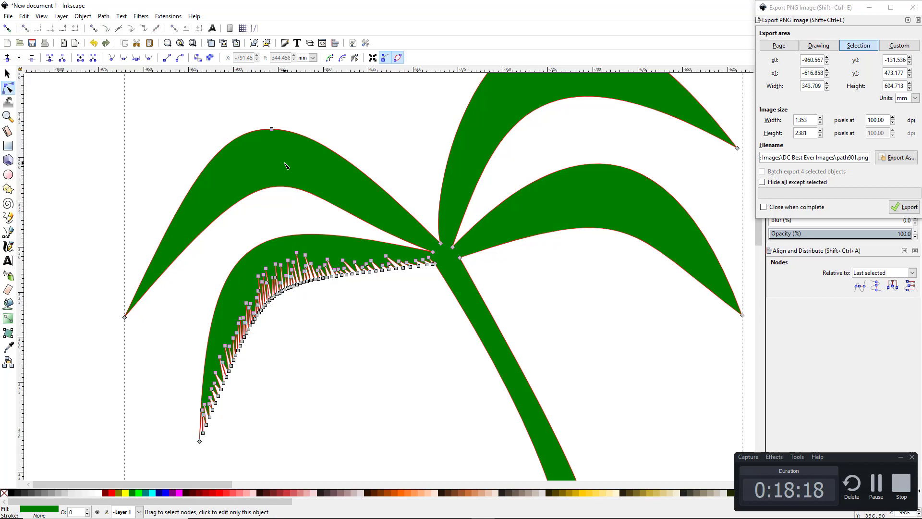
left_click(435, 251)
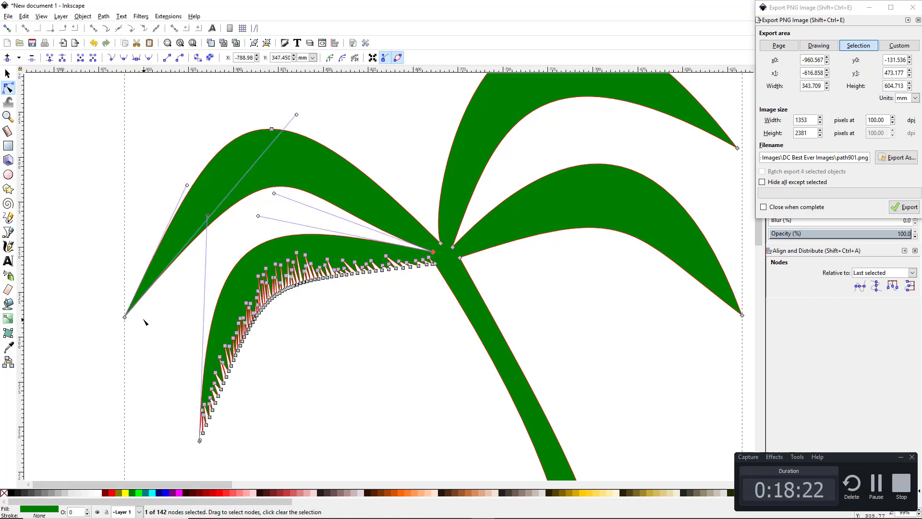
left_click(124, 317, "shift")
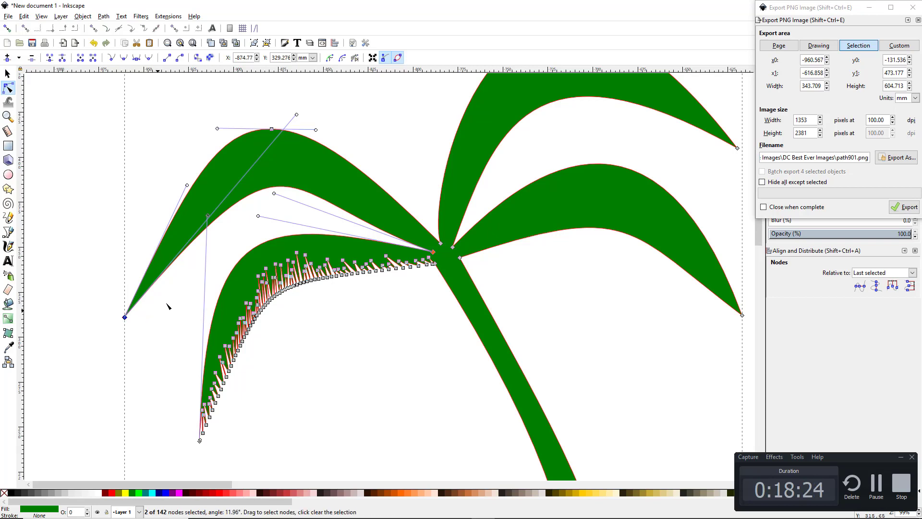
left_click(7, 58)
left_click(7, 58)
left_click(7, 58)
left_click(7, 58)
left_click(7, 58)
left_click(7, 58)
left_click(7, 58)
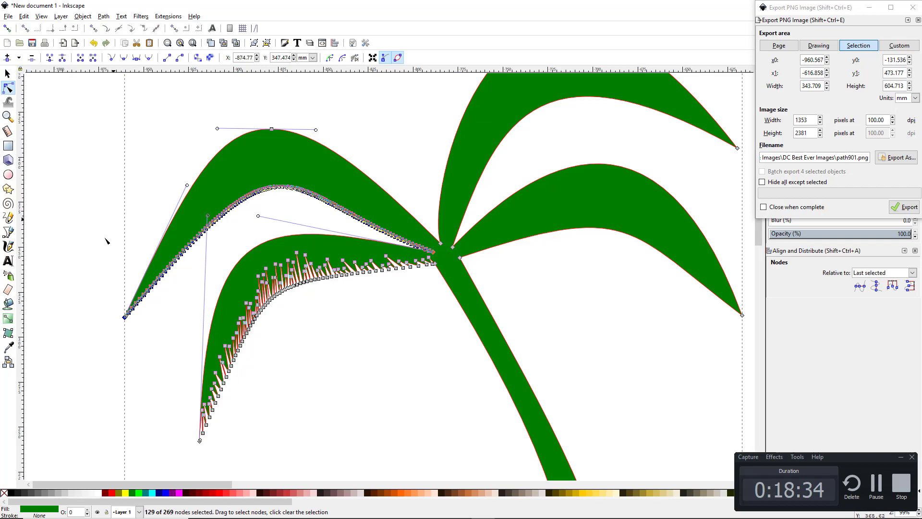
left_click(91, 245)
Cut two long, narrow slits at the upper-left frond's tip, reaching about X -946, Y 338 mm and X -941, Y 348 mm
scroll(137, 332, "up", 5)
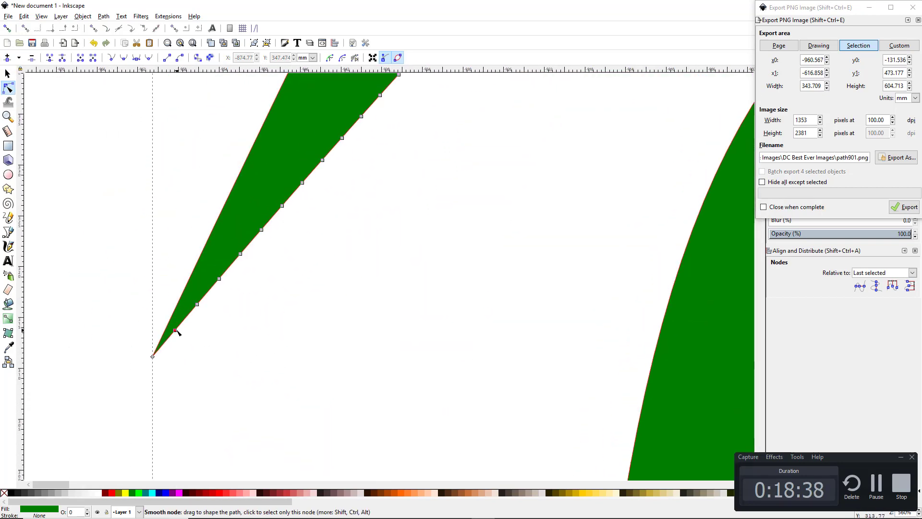
left_click_drag(176, 330, 291, 82)
scroll(328, 242, "down", 2)
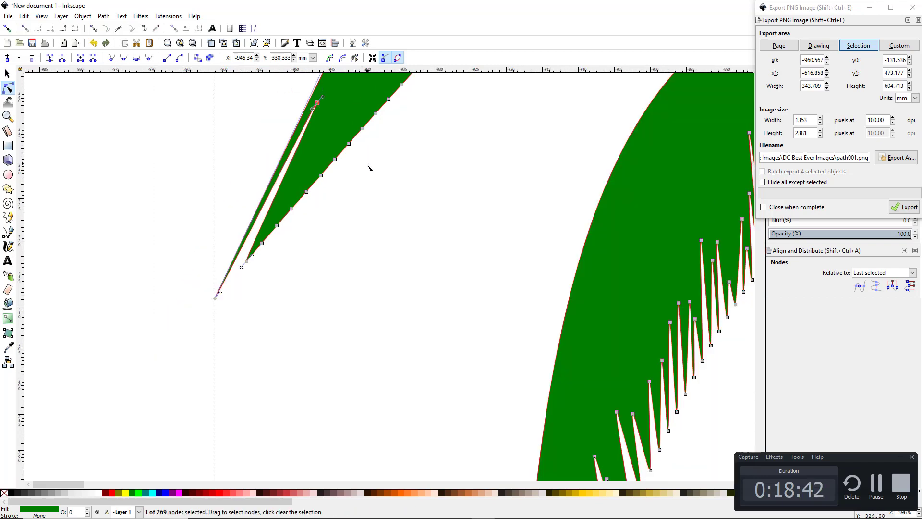
scroll(241, 380, "up", 1)
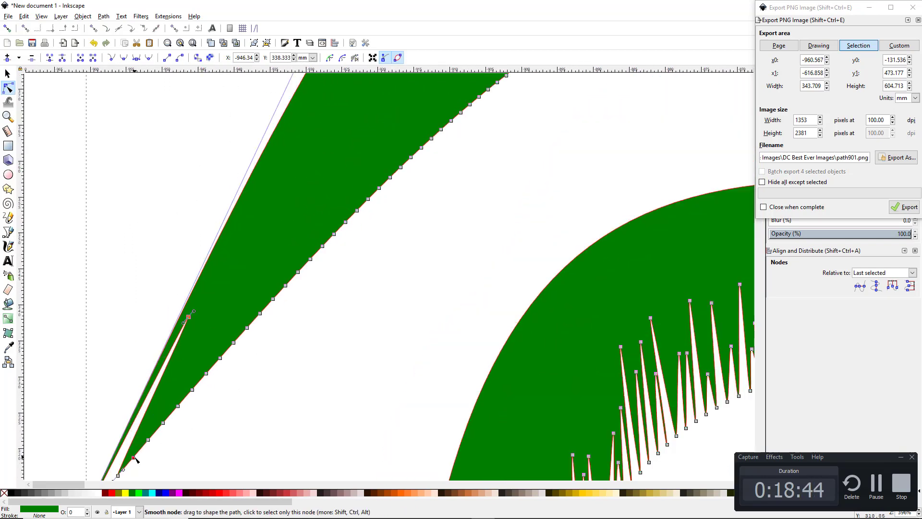
left_click_drag(165, 408, 230, 246)
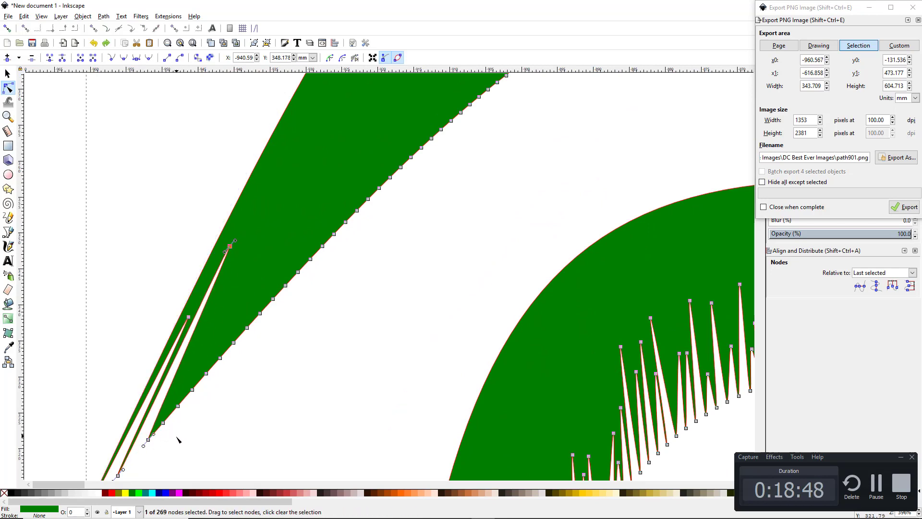
Continue cutting slits of uneven depth along the underside past the frond's crest to about X -856, Y 383 mm, undoing the bent segment near the tip
left_click_drag(171, 407, 222, 315)
left_click_drag(227, 350, 241, 291)
key("ctrl+z")
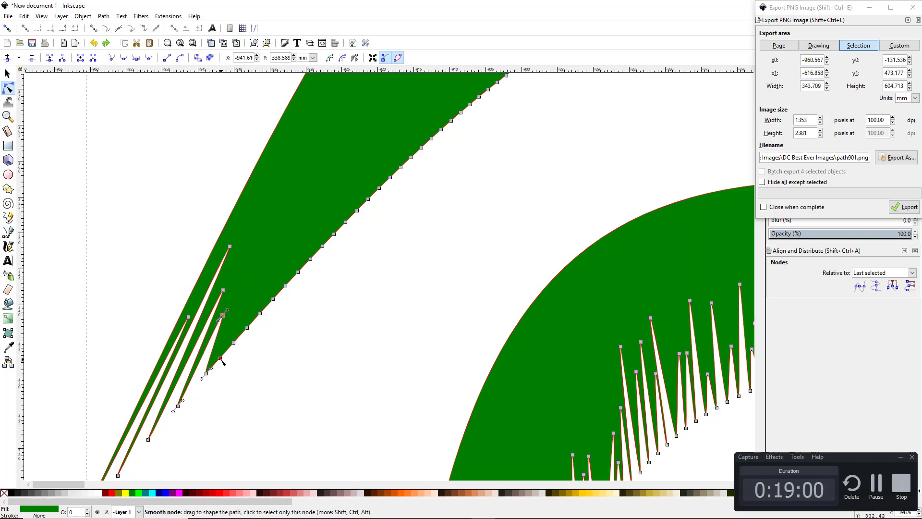
left_click_drag(220, 358, 265, 234)
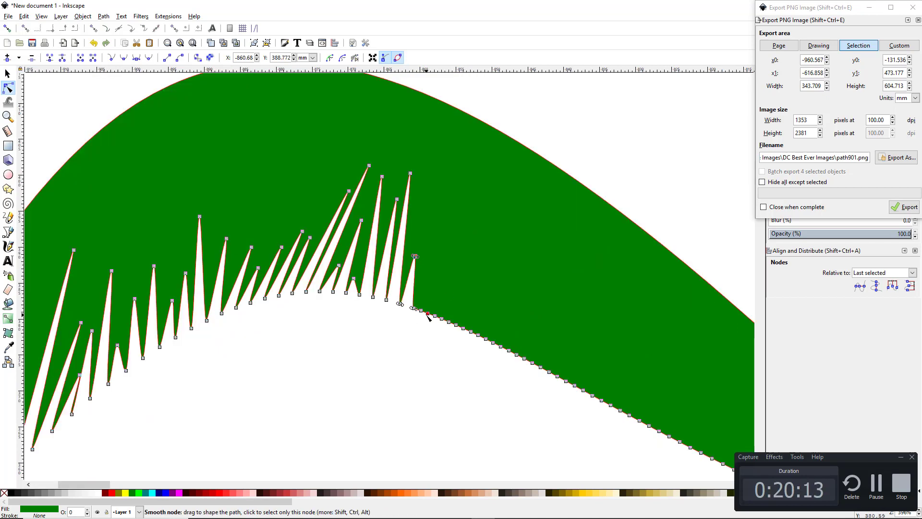
left_click_drag(434, 315, 464, 229)
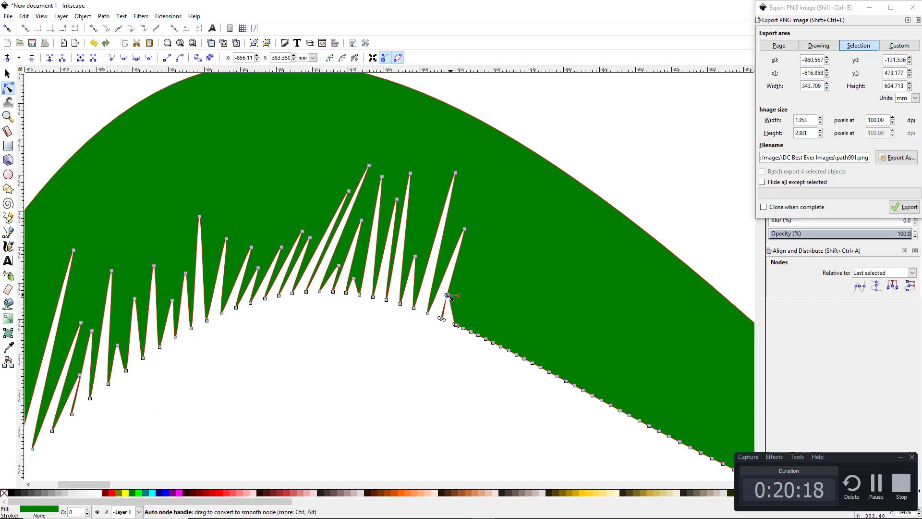
Cut more slits of uneven depth along the upper-left frond's descending underside beyond the crest, undoing the first stray pull
left_click_drag(450, 321, 464, 299)
key("ctrl+z")
left_click_drag(478, 335, 483, 275)
left_click_drag(493, 343, 499, 275)
left_click_drag(508, 350, 507, 320)
left_click_drag(524, 358, 532, 272)
left_click_drag(557, 376, 558, 314)
scroll(559, 317, "down", 1)
left_click_drag(559, 317, 316, 290)
Cut the remaining slits down to the upper-left frond's trunk end at about X -793, Y 352 mm, and deselect the nodes
left_click_drag(340, 344, 352, 329)
left_click_drag(366, 358, 373, 336)
left_click_drag(394, 373, 391, 360)
left_click_drag(409, 381, 397, 342)
left_click_drag(424, 389, 434, 369)
left_click_drag(456, 404, 463, 358)
left_click_drag(490, 420, 483, 401)
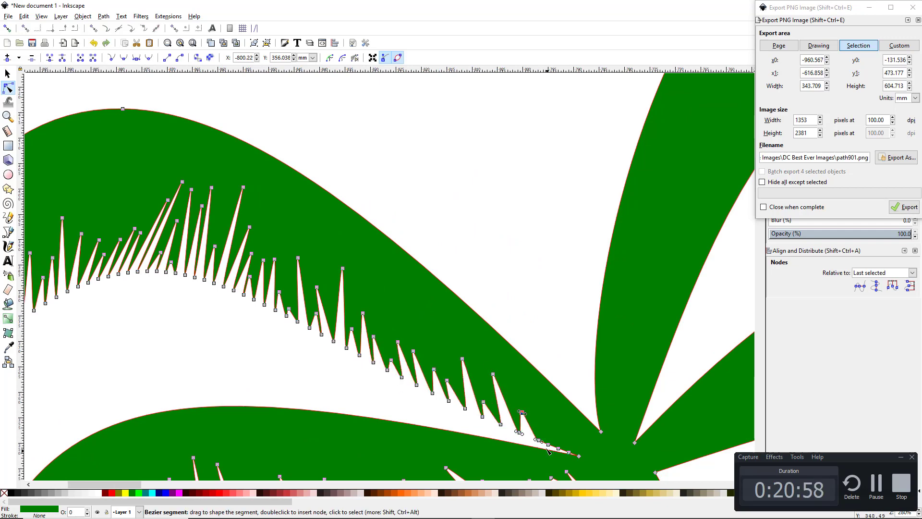
key("Escape")
scroll(520, 171, "down", 3)
scroll(707, 210, "up", 2)
left_click(304, 304)
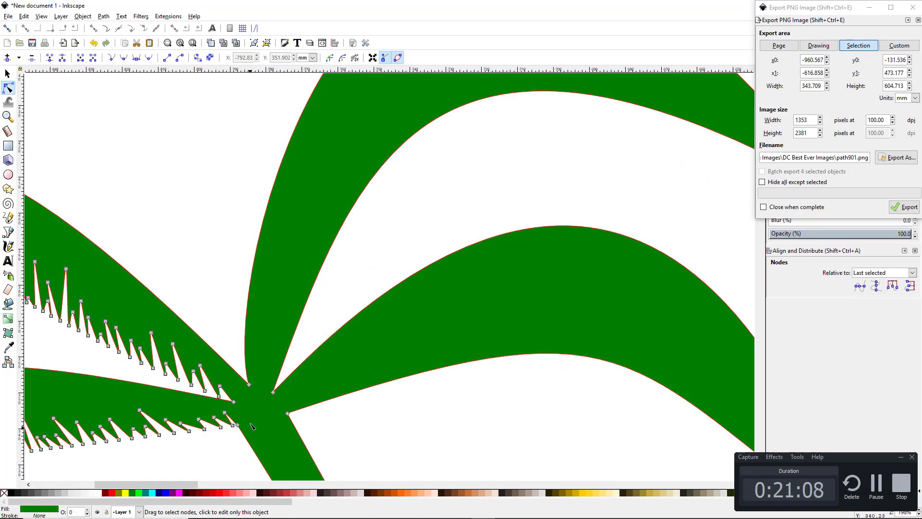
Select the end nodes of the upper-right frond's underside, insert new nodes between them in seven rounds of subdivision, and deselect them
left_click(274, 390)
scroll(341, 398, "down", 2)
left_click(593, 296, "shift")
triple_click(7, 57)
triple_click(7, 57)
left_click(7, 57)
left_click(233, 205)
Cut long, slanted slits of uneven depth inward from the upper-right frond's tip, reaching about X -699, Y 451 mm
scroll(311, 369, "up", 2)
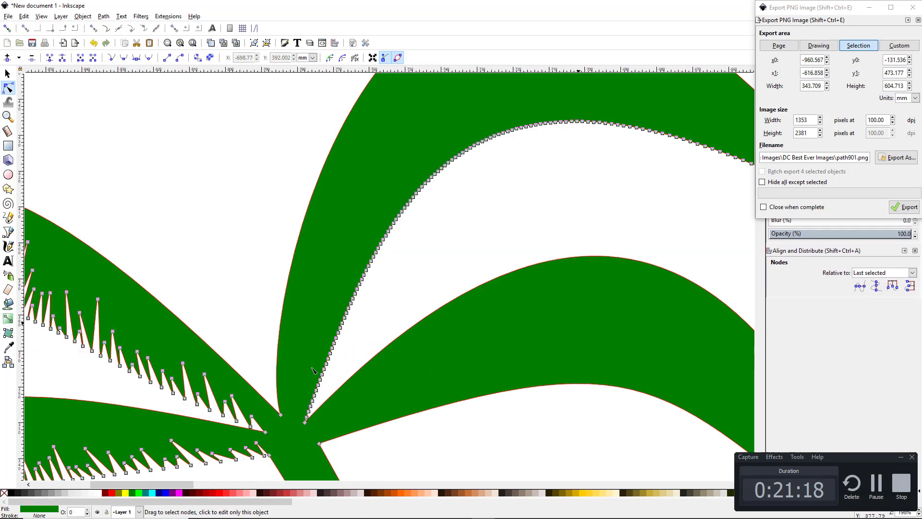
scroll(311, 369, "down", 4)
scroll(466, 348, "up", 4)
left_click(382, 280)
left_click_drag(403, 281, 328, 206)
left_click_drag(366, 261, 304, 204)
left_click_drag(336, 245, 270, 159)
left_click_drag(298, 229, 227, 133)
left_click_drag(266, 216, 222, 163)
left_click_drag(236, 205, 207, 178)
left_click_drag(207, 197, 128, 122)
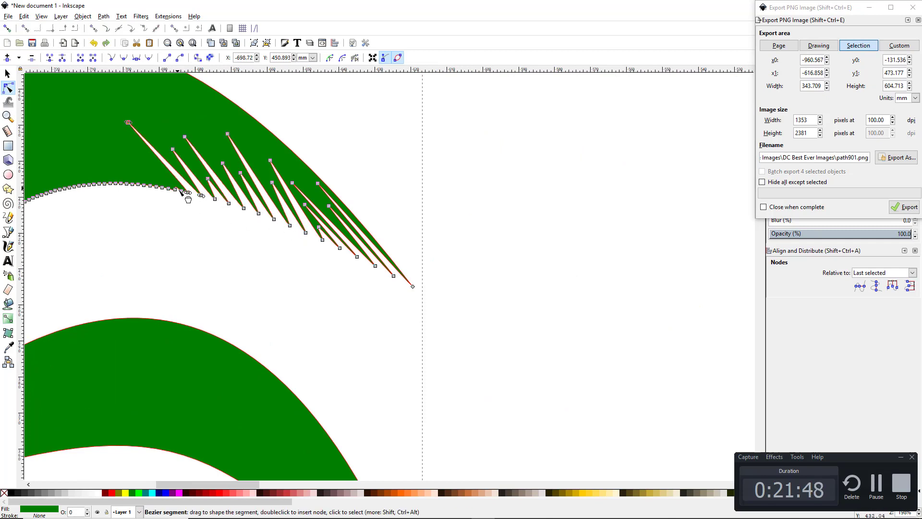
Continue the slanted slits over the crest of the upper-right frond's underside to about X -734, Y 432 mm
left_click_drag(181, 192, 119, 140)
left_click_drag(168, 189, 483, 225)
scroll(528, 281, "up", 1)
scroll(500, 272, "up", 1)
left_click_drag(501, 273, 435, 248)
left_click_drag(438, 271, 417, 224)
left_click_drag(424, 273, 345, 179)
left_click_drag(397, 277, 311, 155)
left_click_drag(370, 284, 348, 243)
left_click_drag(358, 288, 312, 242)
left_click_drag(335, 298, 297, 263)
left_click_drag(324, 305, 299, 255)
Pull the next nodes beyond the crest into long, uneven slits where the upper-right frond's underside starts to descend
scroll(314, 297, "up", 3)
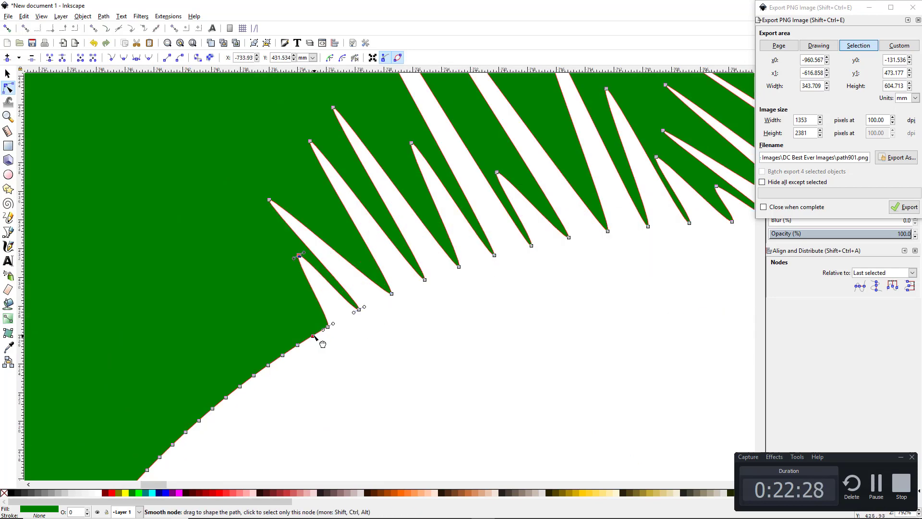
left_click_drag(313, 336, 280, 263)
left_click_drag(282, 355, 266, 244)
left_click_drag(254, 375, 229, 310)
left_click_drag(226, 397, 191, 219)
scroll(263, 334, "down", 1)
scroll(244, 329, "down", 2)
left_click_drag(244, 329, 539, 240)
Cut a further series of uneven slits along the steep middle stretch of the upper-right frond's underside
left_click_drag(526, 273, 505, 232)
left_click_drag(508, 291, 479, 146)
left_click_drag(500, 300, 454, 246)
left_click_drag(483, 320, 460, 310)
left_click_drag(468, 341, 445, 328)
mouse_move(452, 364)
left_mouse_down()
mouse_move(431, 319)
mouse_move(438, 359)
left_mouse_up()
left_click_drag(438, 388, 421, 381)
left_click_drag(425, 414, 390, 362)
left_click_drag(445, 420, 536, 223)
Cut shorter slits along the lower stretch of the upper-right frond's underside, undoing one stray pull
left_click_drag(539, 252, 505, 213)
left_click_drag(527, 279, 504, 271)
left_click_drag(515, 308, 486, 277)
left_click_drag(503, 337, 478, 317)
key("ctrl+z")
left_click_drag(492, 366, 483, 346)
mouse_move(486, 382)
left_mouse_down()
mouse_move(473, 354)
mouse_move(471, 379)
left_mouse_up()
Cut the last slit of the upper-right frond beside the trunk, insert another node there, and clear the node selection
left_click_drag(475, 413, 529, 203)
scroll(528, 204, "up", 1)
left_click_drag(470, 262, 454, 228)
left_click(7, 58)
left_click(403, 188)
left_click(411, 201)
Select the end nodes of the lower-right frond's underside, insert new nodes between them in seven rounds of subdivision, and deselect them
scroll(276, 312, "down", 4)
left_click(334, 315)
left_click(617, 373, "shift")
triple_click(8, 58)
triple_click(7, 57)
left_click(8, 57)
left_click(675, 348)
Select most of the nodes along the lower-right frond's underside with a selection box, from its tip towards the trunk
scroll(674, 348, "up", 2)
left_click_drag(377, 371, 464, 399)
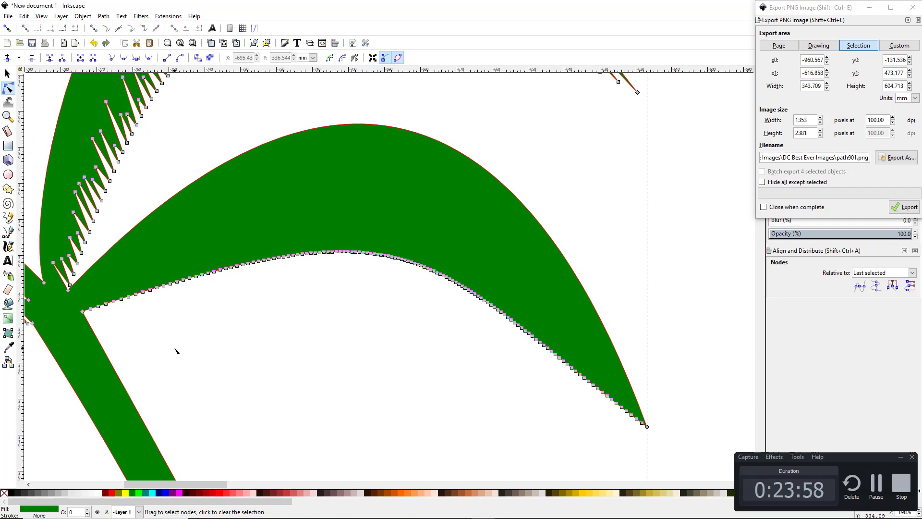
left_click_drag(57, 299, 300, 348)
scroll(253, 349, "up", 1)
scroll(252, 349, "down", 1)
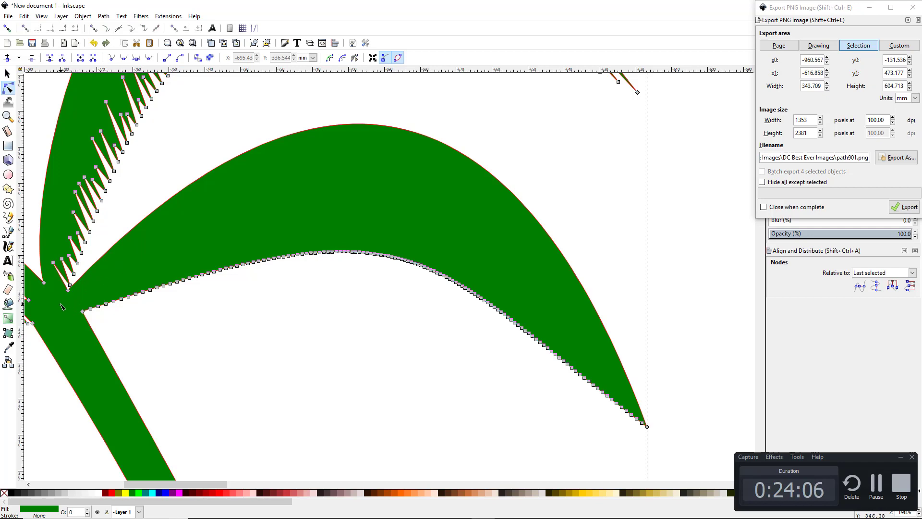
left_click_drag(62, 301, 313, 361)
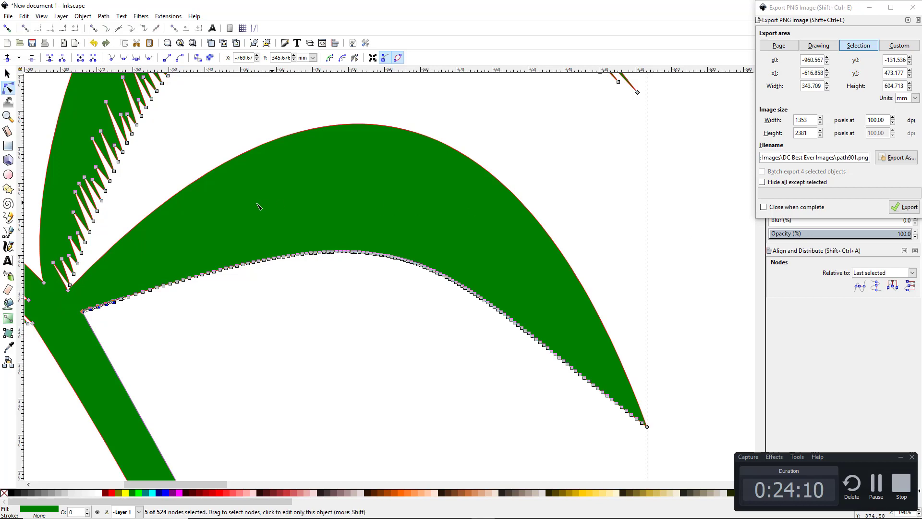
left_click_drag(143, 145, 688, 445)
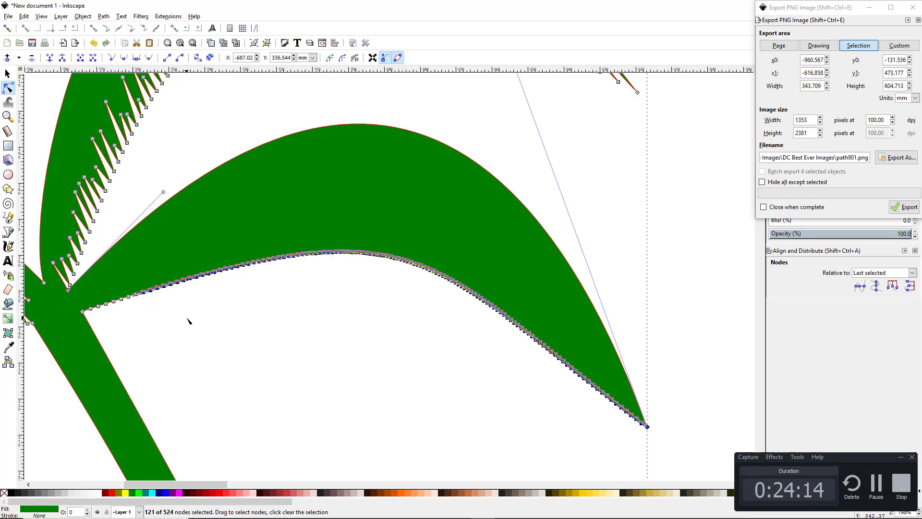
left_click_drag(133, 328, 252, 347)
scroll(250, 347, "up", 2)
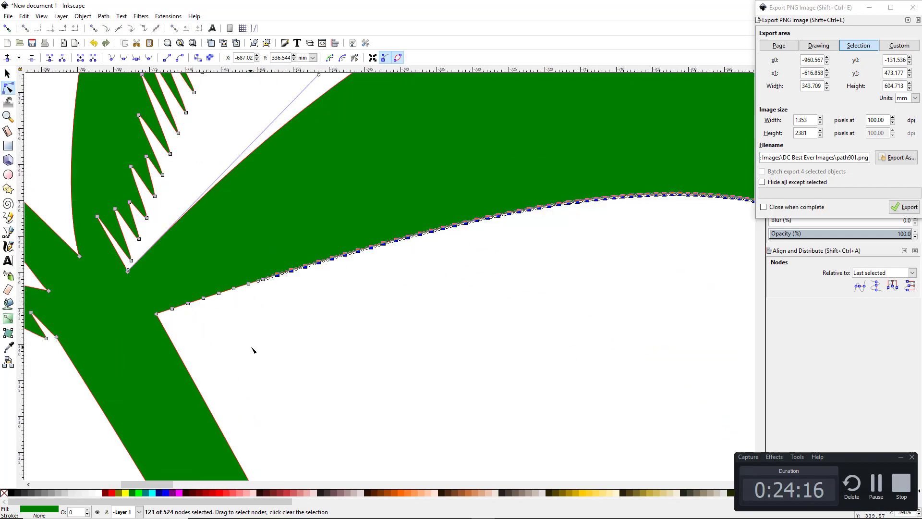
Add the remaining underside nodes up to the trunk corner to the selection and make all selected nodes corner nodes
left_click(263, 278, "shift")
left_click(248, 284, "shift")
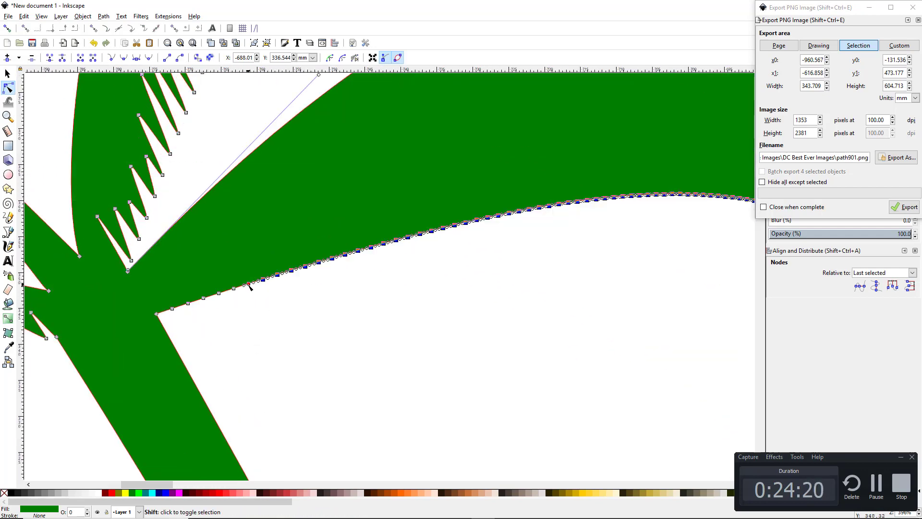
left_click(234, 288, "shift")
left_click(218, 293, "shift")
left_click(203, 297, "shift")
left_click(187, 304, "shift")
left_click(172, 308, "shift")
left_click(157, 314, "shift")
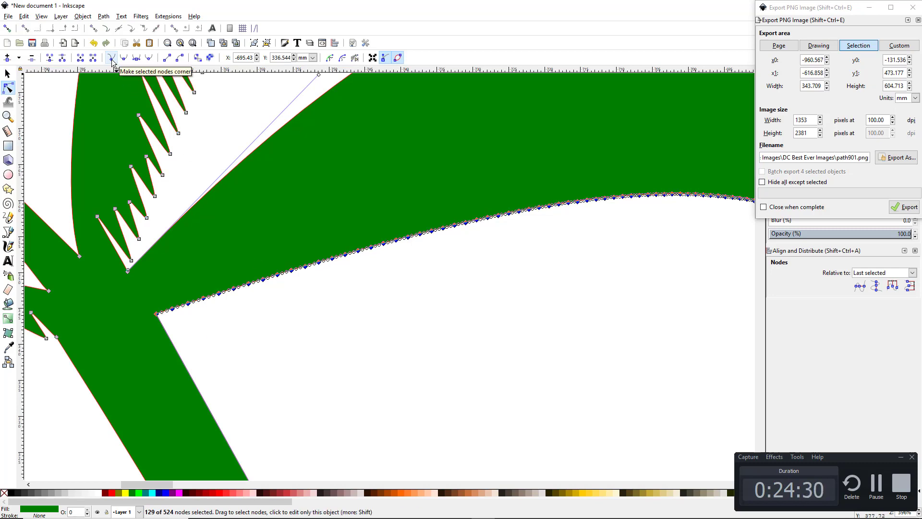
left_click(173, 309)
left_click(205, 298, "shift")
left_click(233, 288, "shift")
left_click(277, 276, "shift")
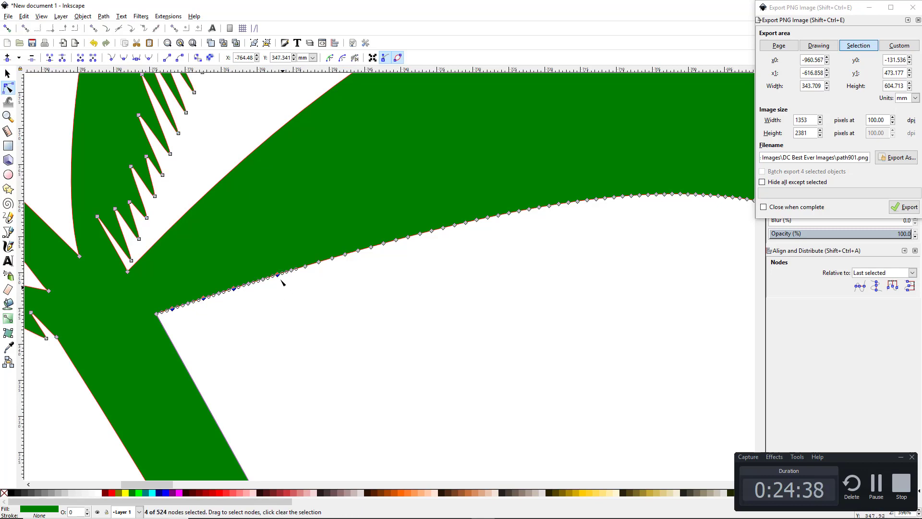
left_click(278, 275, "shift")
left_click(263, 280, "shift")
left_click(292, 270, "shift")
left_click(319, 263, "shift")
left_click(345, 255, "shift")
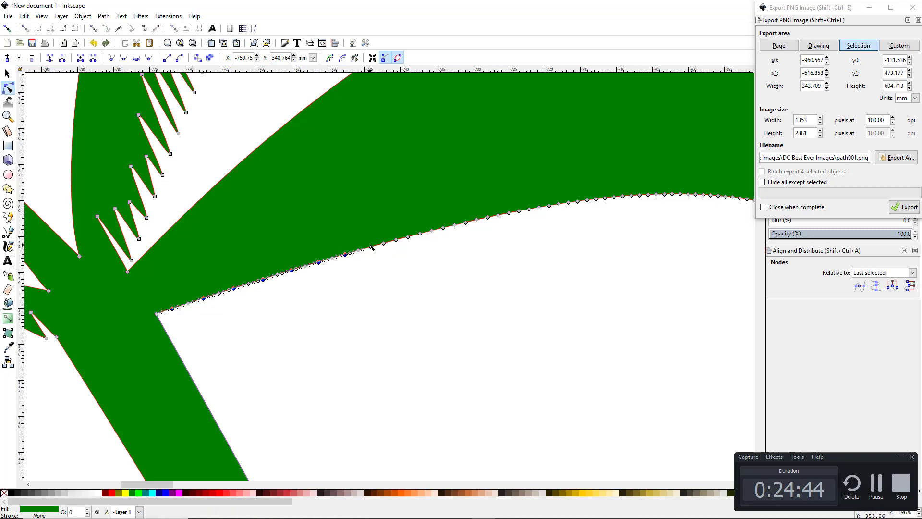
left_click(371, 247, "shift")
left_click(369, 231)
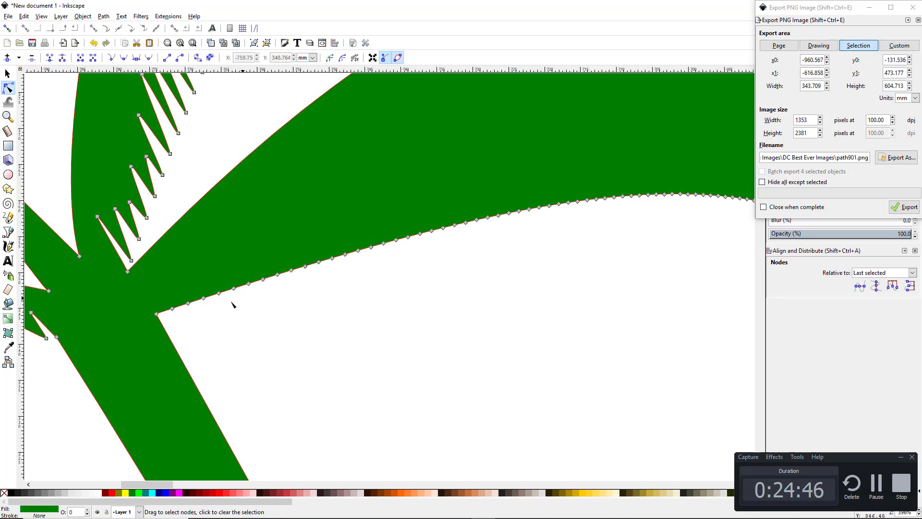
Select every second node from the trunk corner along the lower-right frond's underside and try pulling all fifteen into the leaf together
left_click(172, 309)
left_click(204, 298, "shift")
left_click(233, 289, "shift")
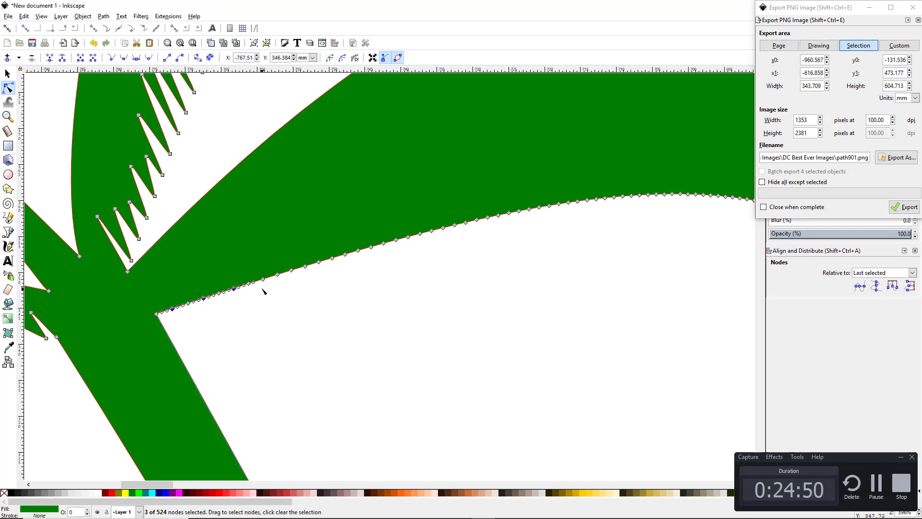
left_click(263, 280, "shift")
left_click(291, 271, "shift")
left_click(319, 263, "shift")
left_click(345, 255, "shift")
left_click(372, 248, "shift")
left_click(397, 241, "shift")
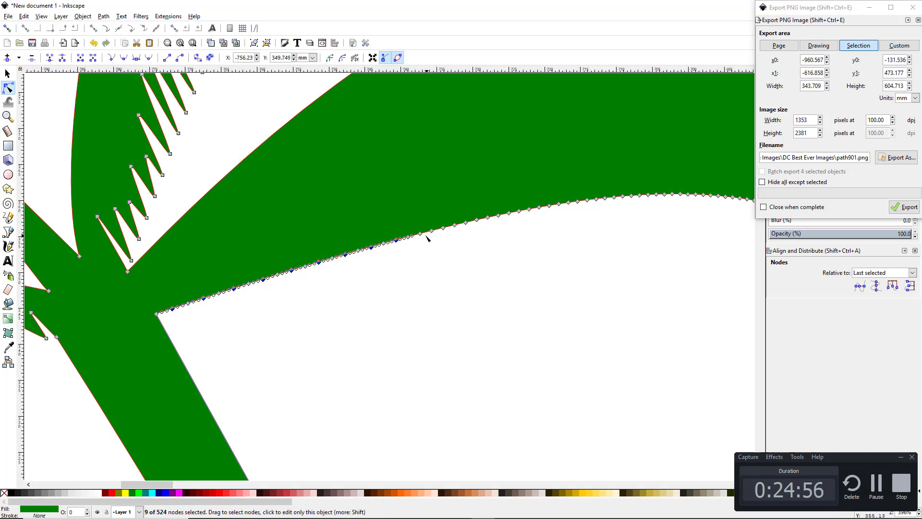
left_click(420, 234, "shift")
left_click(443, 228, "shift")
left_click(467, 222, "shift")
left_click(488, 218, "shift")
left_click(509, 213, "shift")
left_click(529, 210, "shift")
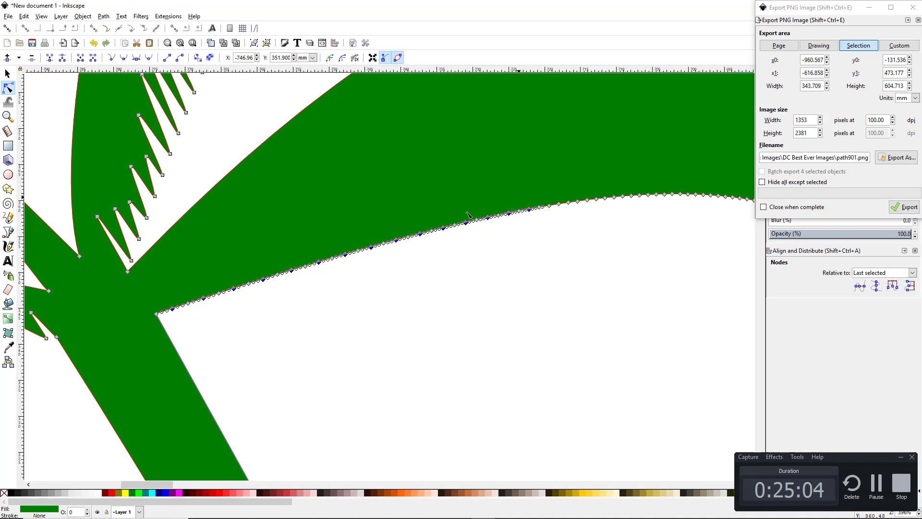
left_click_drag(173, 314, 176, 271)
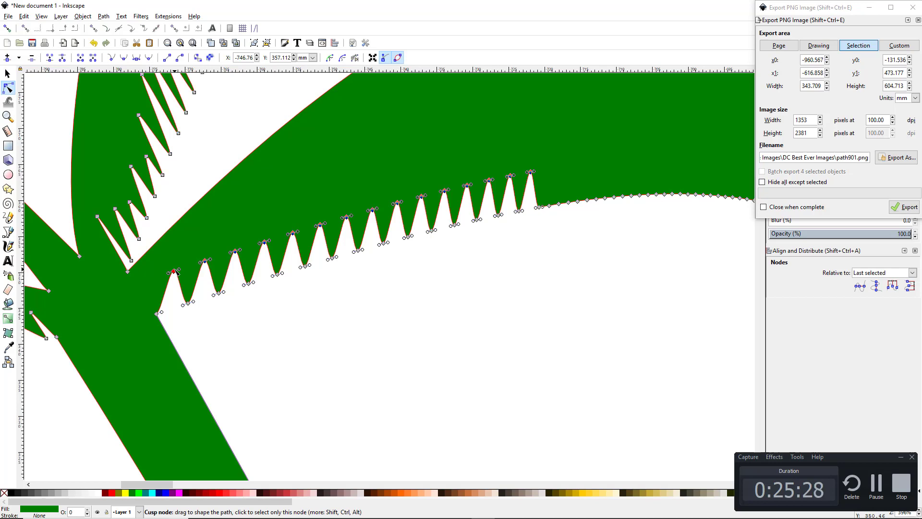
Undo the group move, the corner conversion and the last subdivision round on the lower-right frond's underside, and deselect the nodes
key("ctrl+z")
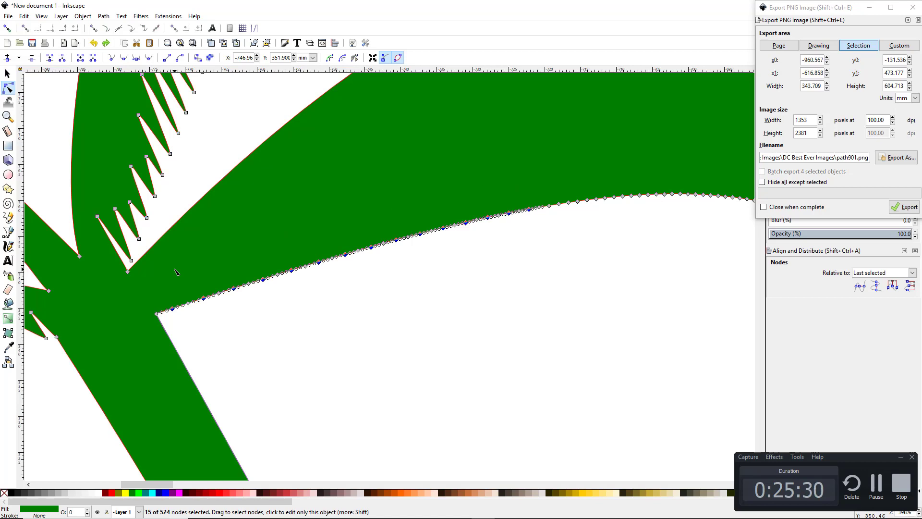
key("ctrl+z")
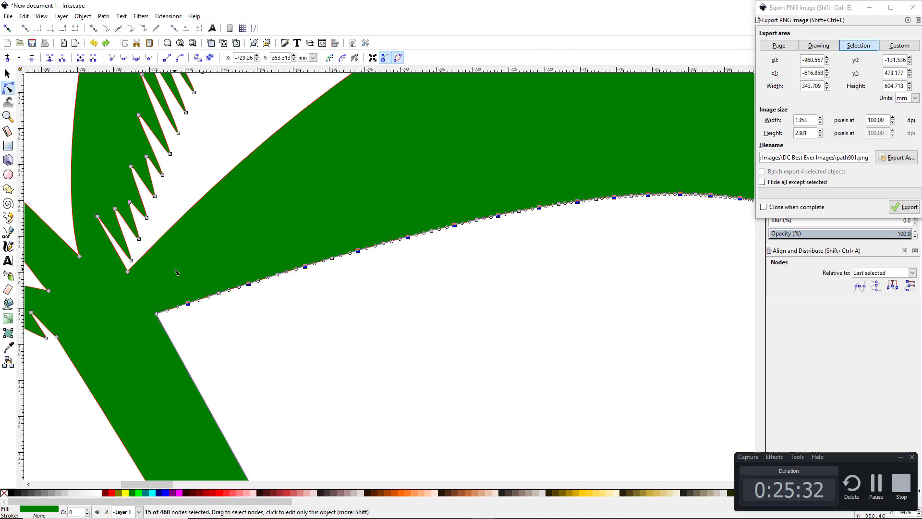
left_click(439, 356)
scroll(552, 299, "down", 2)
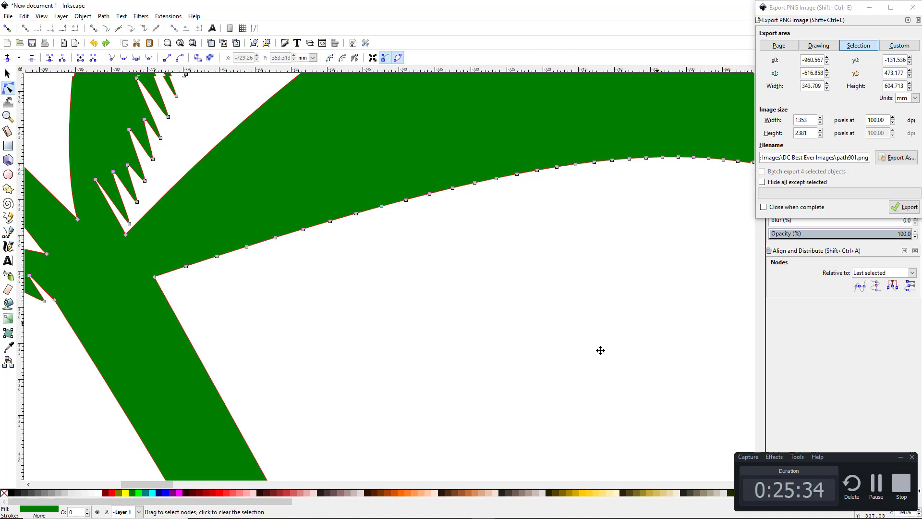
Cut slits of uneven depth inward from the lower-right frond's tip to about X -666, Y 359 mm, undoing one stray change
scroll(327, 368, "down", 4)
scroll(504, 409, "up", 6)
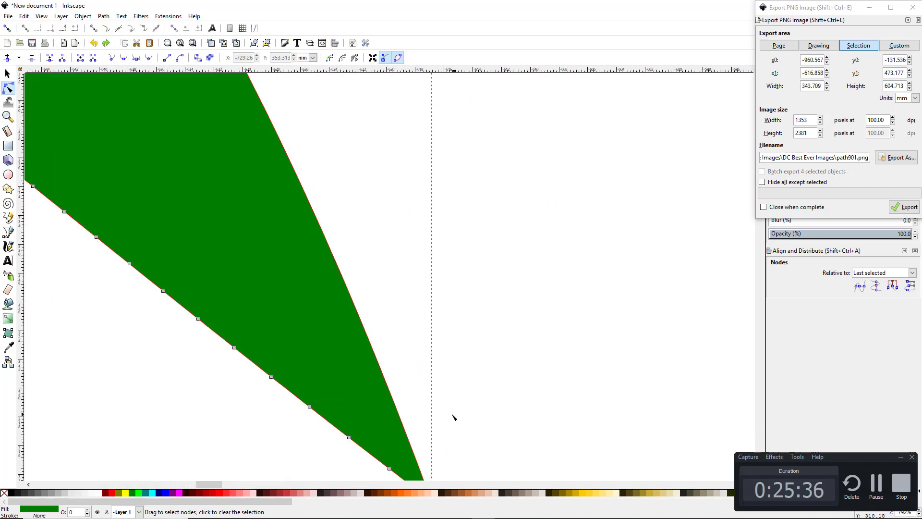
scroll(412, 98, "down", 4)
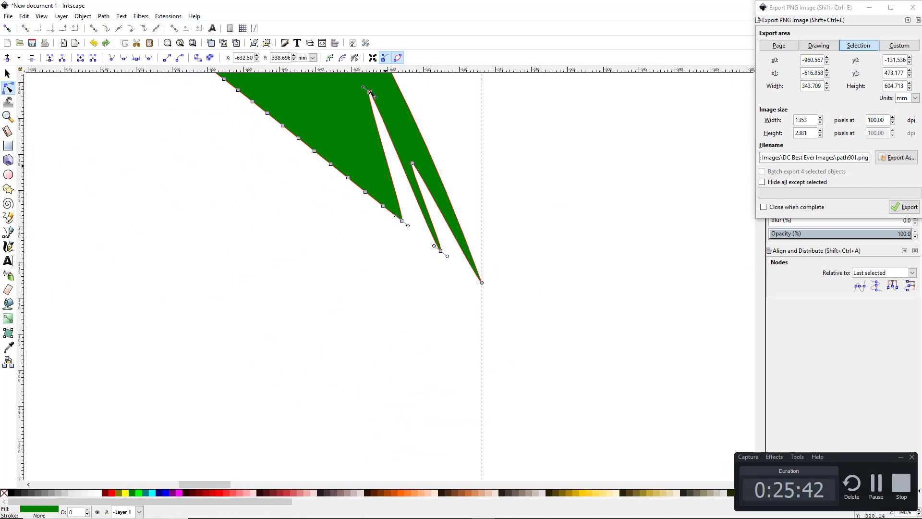
scroll(491, 302, "up", 2)
left_click_drag(477, 291, 489, 88)
left_click_drag(449, 269, 446, 102)
left_click_drag(408, 238, 395, 159)
key("ctrl+z")
left_click_drag(369, 211, 376, 92)
left_click_drag(343, 194, 358, 139)
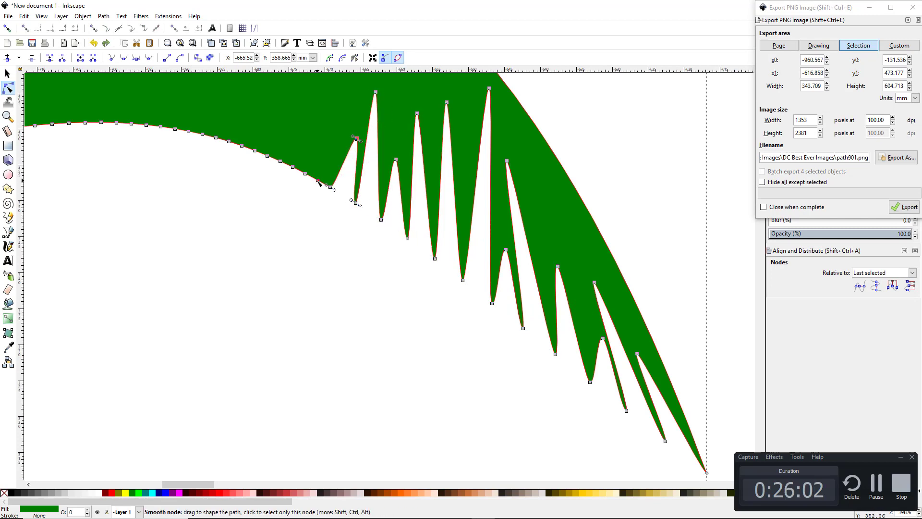
Pull the next nodes along the outer part of the lower-right frond's underside into slits of uneven depth
left_click_drag(317, 181, 482, 289)
left_click_drag(482, 288, 468, 145)
left_click_drag(522, 246, 513, 248)
left_click_drag(458, 274, 446, 157)
left_click_drag(431, 264, 407, 93)
left_click_drag(406, 253, 383, 159)
Continue the uneven slits over the crest of the lower-right frond's underside to about X -705, Y 378 mm, undoing one stray change
left_click_drag(381, 245, 359, 98)
left_click_drag(353, 239, 349, 79)
left_click_drag(325, 234, 322, 161)
left_click_drag(297, 231, 298, 77)
left_click_drag(266, 230, 273, 93)
key("ctrl+z")
left_click_drag(232, 231, 234, 104)
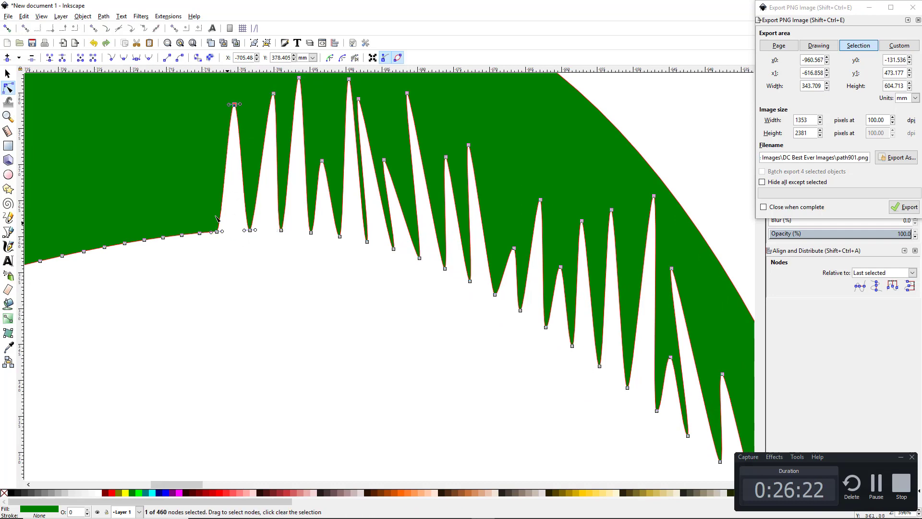
Pull the next nodes from the crest toward the trunk on the lower-right frond's underside into slits of uneven depth
left_click_drag(206, 235, 456, 285)
left_click_drag(449, 282, 449, 262)
left_click_drag(413, 286, 449, 146)
left_click_drag(374, 292, 417, 183)
left_click_drag(334, 301, 374, 205)
left_click_drag(289, 310, 321, 185)
left_click_drag(244, 322, 242, 211)
Cut the remaining slits beside the trunk on the lower-right frond's underside and deselect the palm path
left_click_drag(140, 351, 436, 298)
left_click_drag(436, 297, 462, 247)
left_click_drag(379, 314, 412, 266)
key("5")
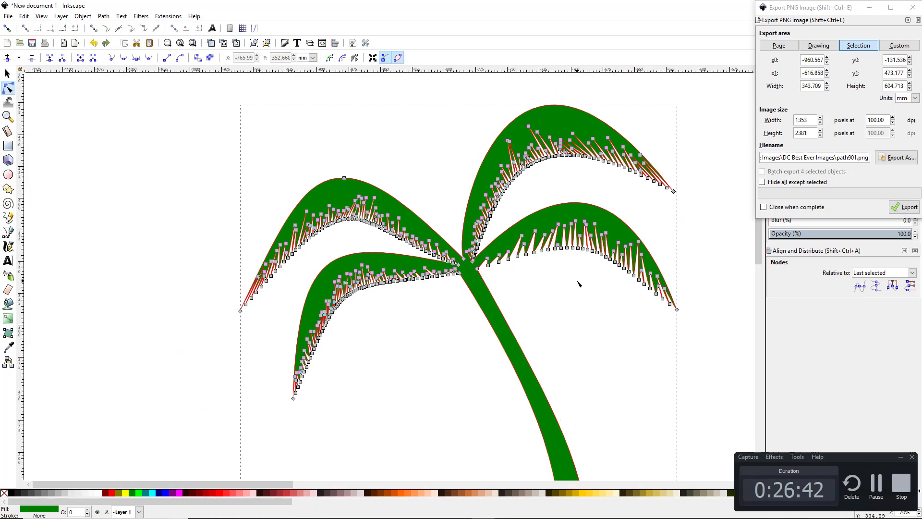
left_click(600, 295)
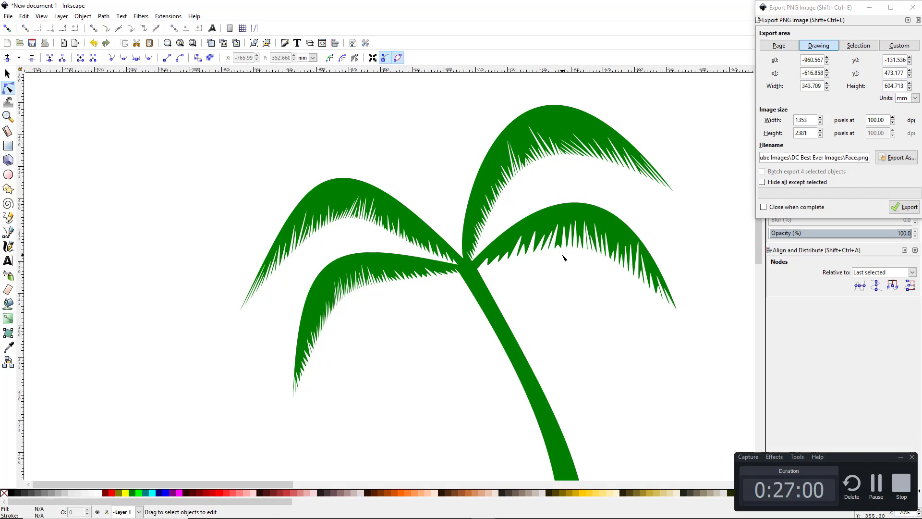
Insert extra nodes in the wide gaps beside the trunk on the lower-right frond's underside and shape them into narrower slits
left_click_drag(572, 263, 599, 305)
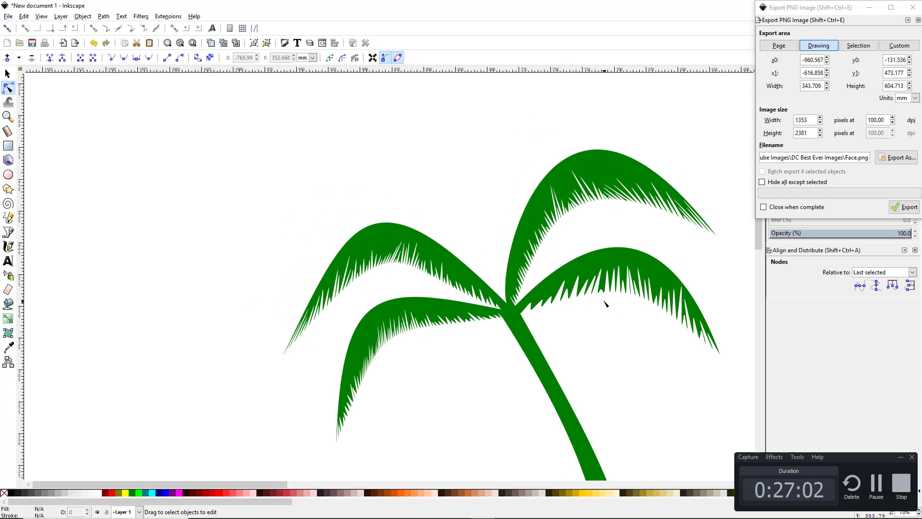
scroll(605, 304, "up", 5, "ctrl")
scroll(323, 329, "down", 1, "ctrl")
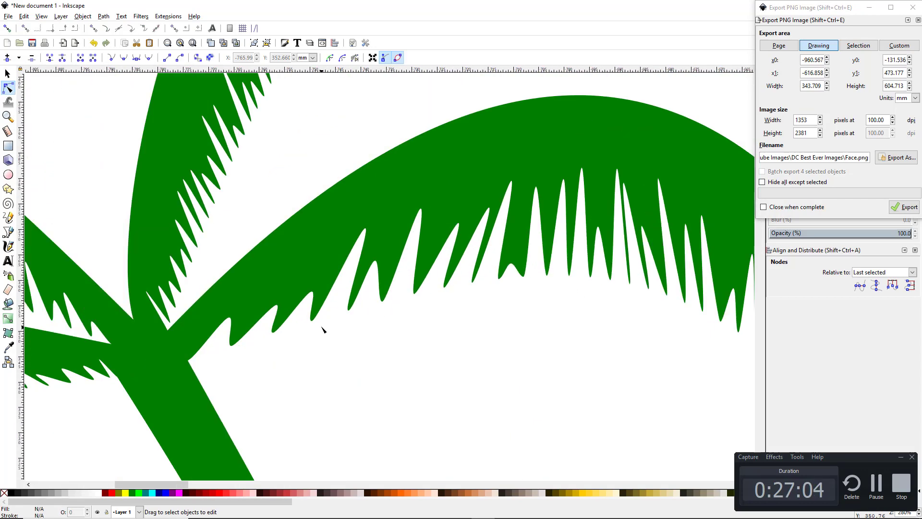
scroll(286, 351, "left", 4)
left_click(287, 344)
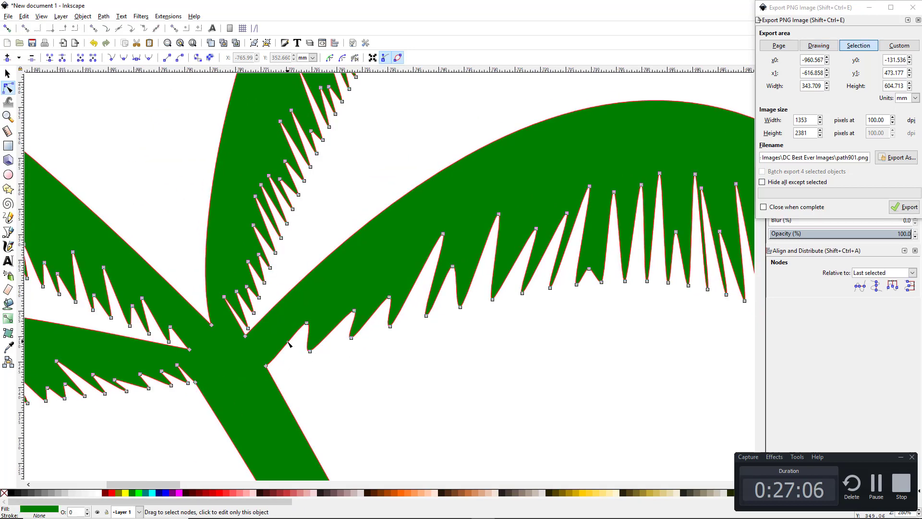
double_click(277, 357)
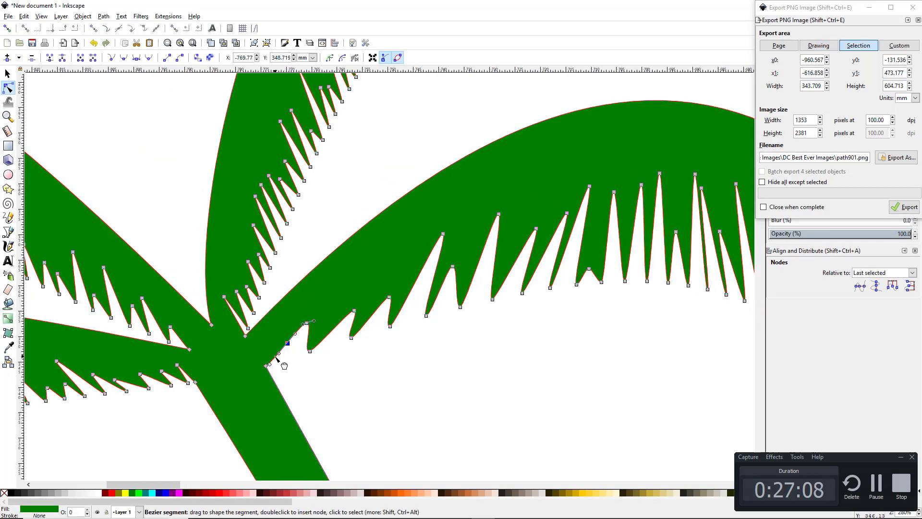
left_click_drag(276, 356, 297, 356)
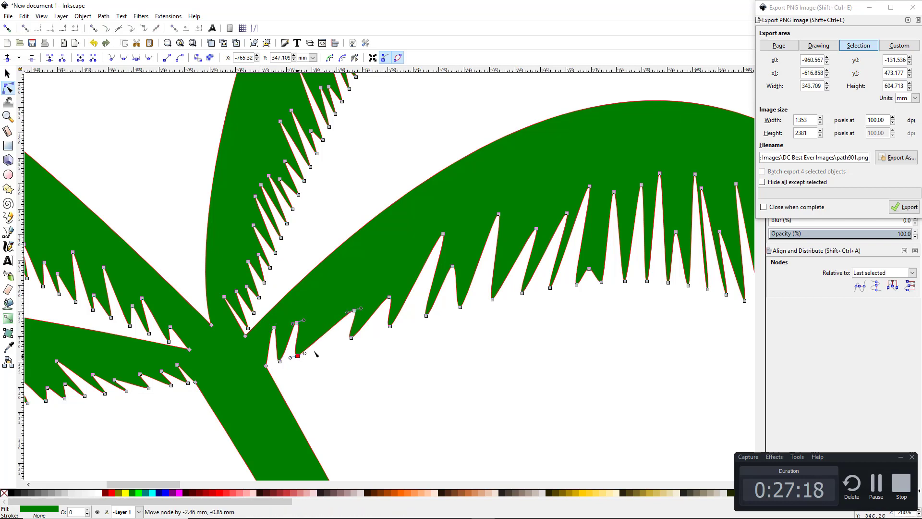
left_click_drag(356, 313, 358, 288)
double_click(338, 344)
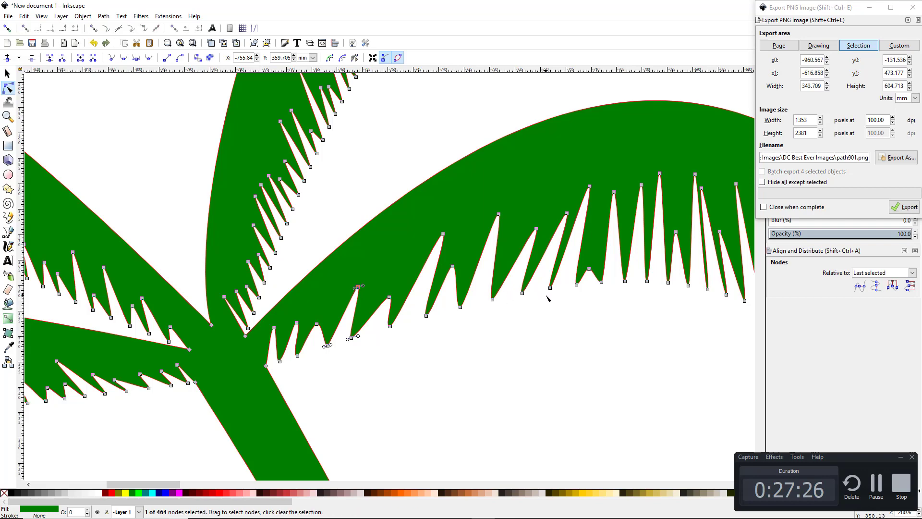
Shift the tips of two slits on the inner part of the lower-right frond for more even spacing and deselect the path
scroll(547, 298, "down", 3)
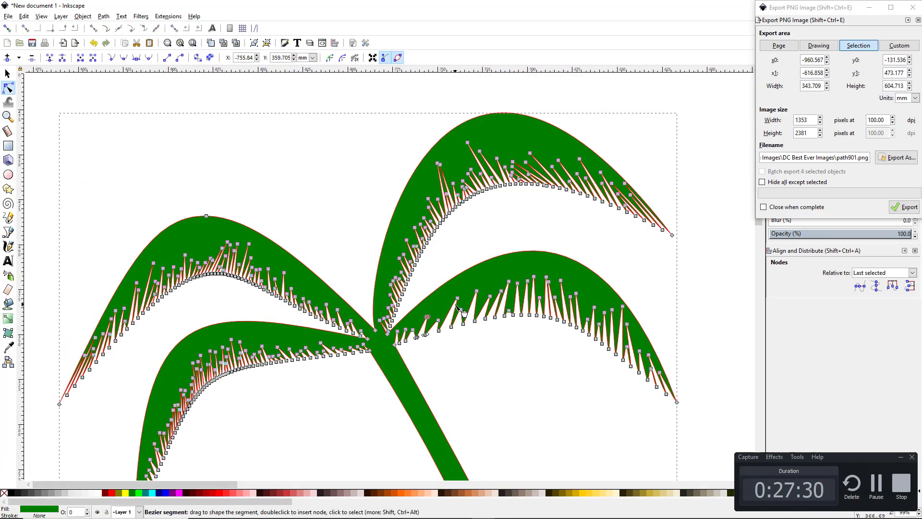
mouse_move(457, 300)
left_mouse_down()
mouse_move(450, 318)
mouse_move(462, 305)
left_mouse_up()
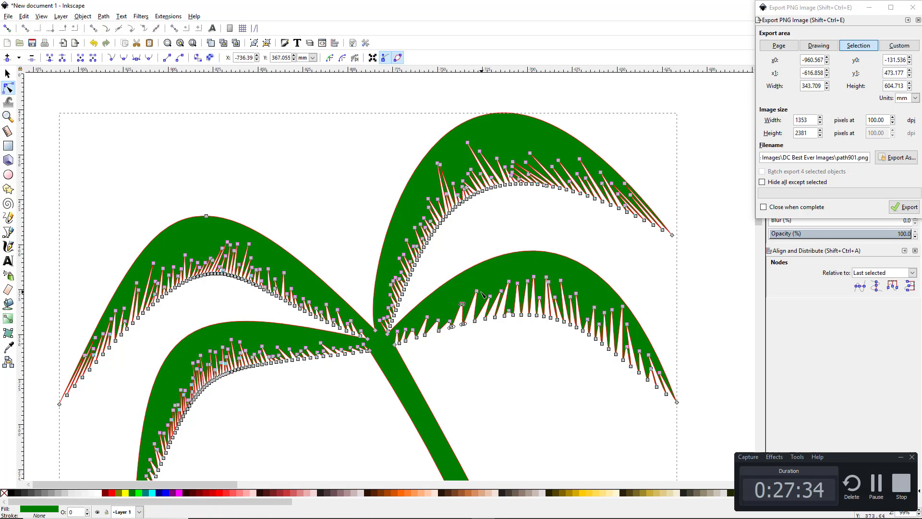
left_click(478, 294)
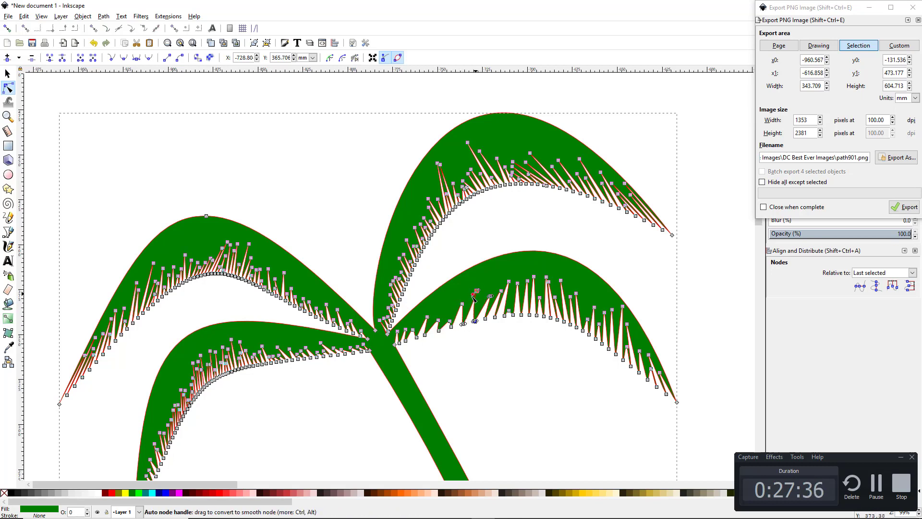
left_click(514, 381)
left_click(507, 303)
scroll(508, 298, "up", 3)
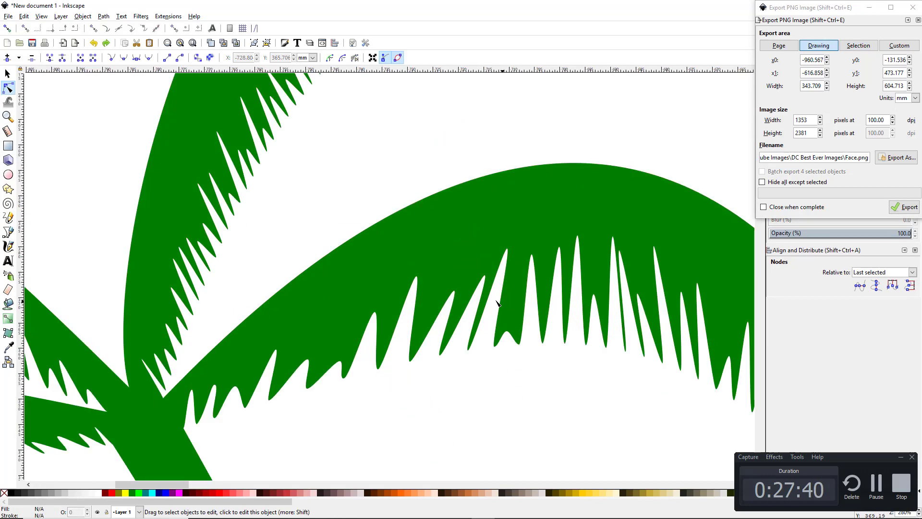
Shorten two long slits just inside the lower-right frond's crest, deepen the shallow notch beside them to about Y 367 mm, and deselect
left_click_drag(485, 277, 469, 304)
left_click_drag(507, 250, 504, 270)
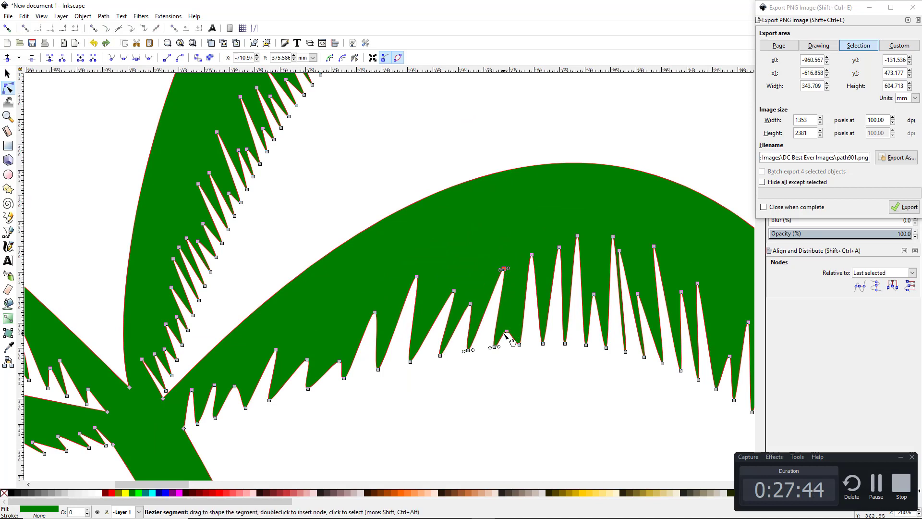
left_click_drag(508, 332, 517, 314)
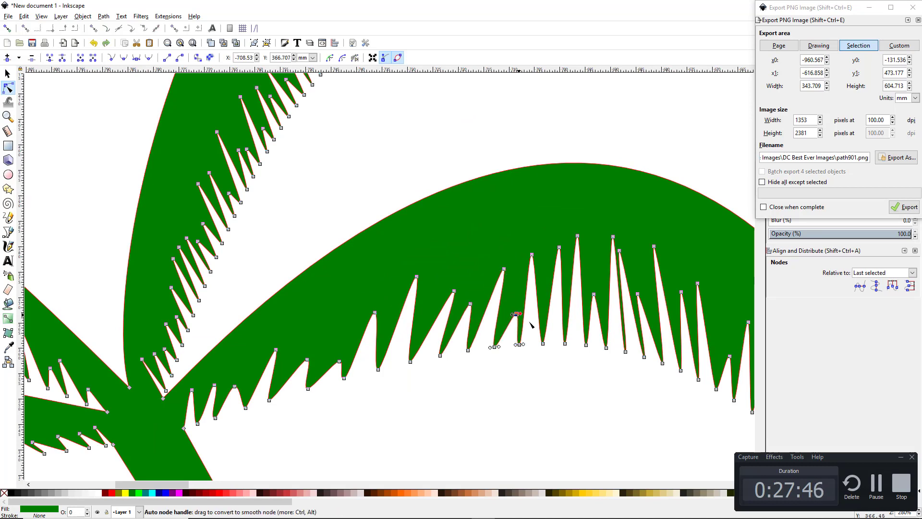
left_click_drag(638, 362, 491, 304)
scroll(535, 283, "down", 5)
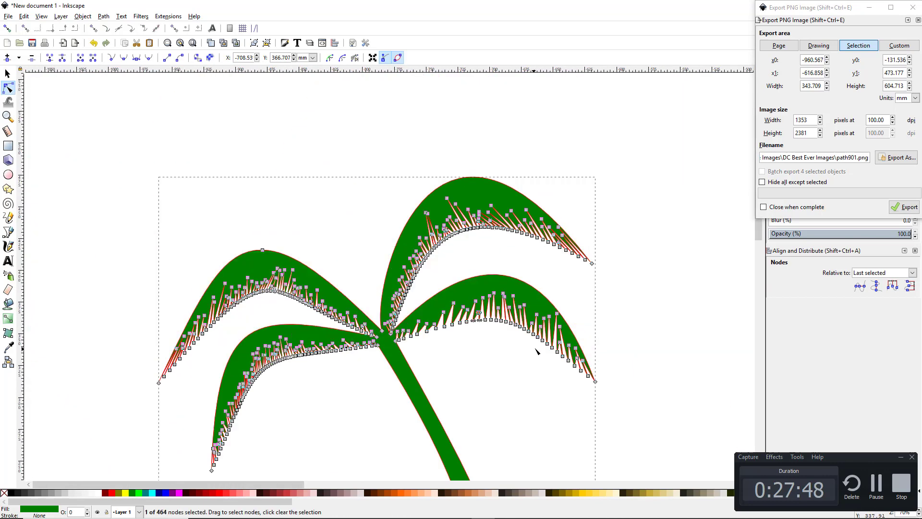
left_click(519, 381)
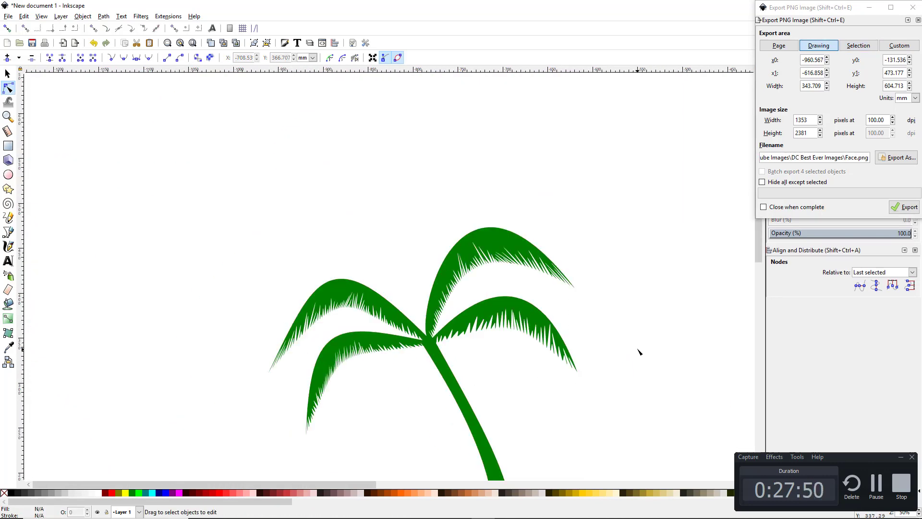
Draw a thin horizontal rectangle about 101 mm wide and 0.5 mm high in the empty area beside the trunk
scroll(630, 173, "down", 4)
scroll(622, 226, "down", 2)
left_click_drag(652, 274, 531, 275)
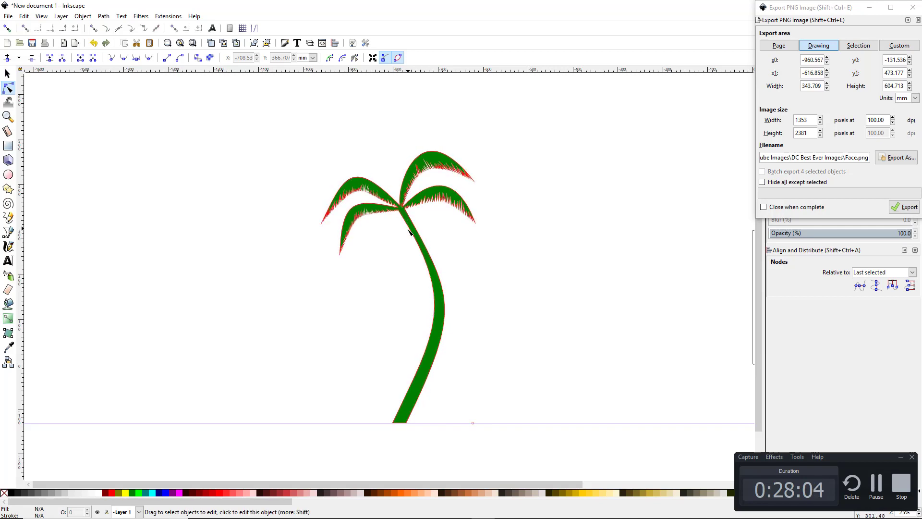
scroll(441, 250, "up", 2)
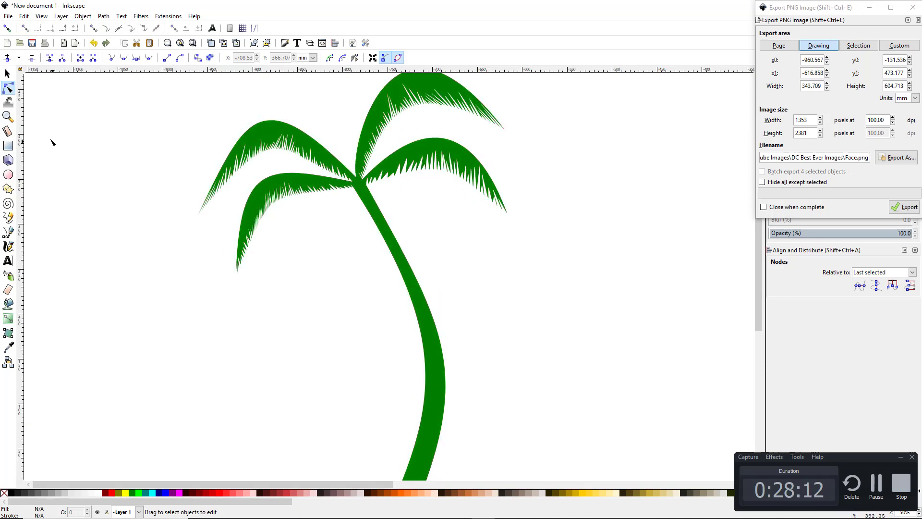
left_click(9, 146)
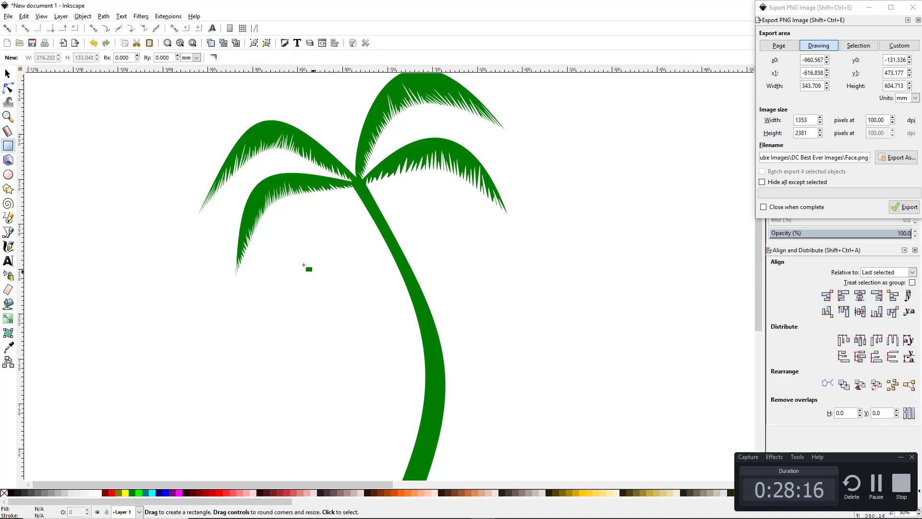
left_click_drag(282, 261, 374, 261)
scroll(335, 280, "up", 3)
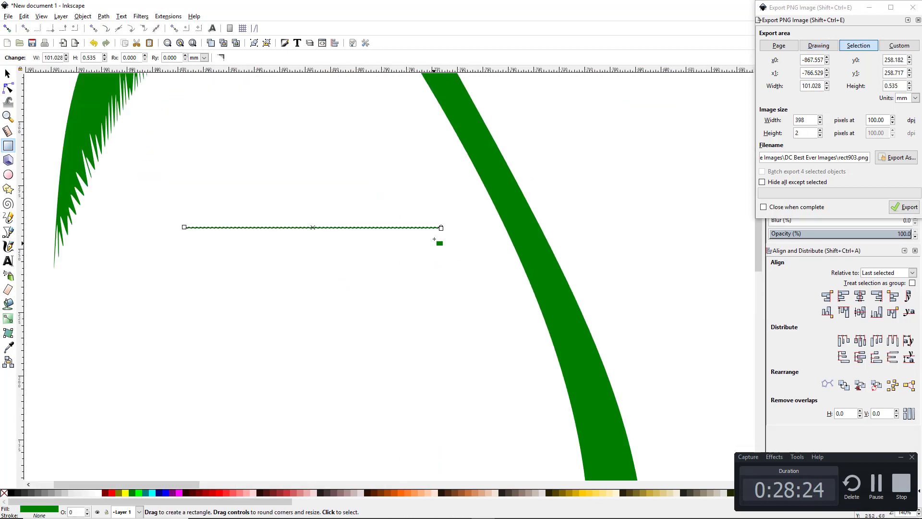
Convert the thin rectangle beside the trunk to a path
left_click(7, 73)
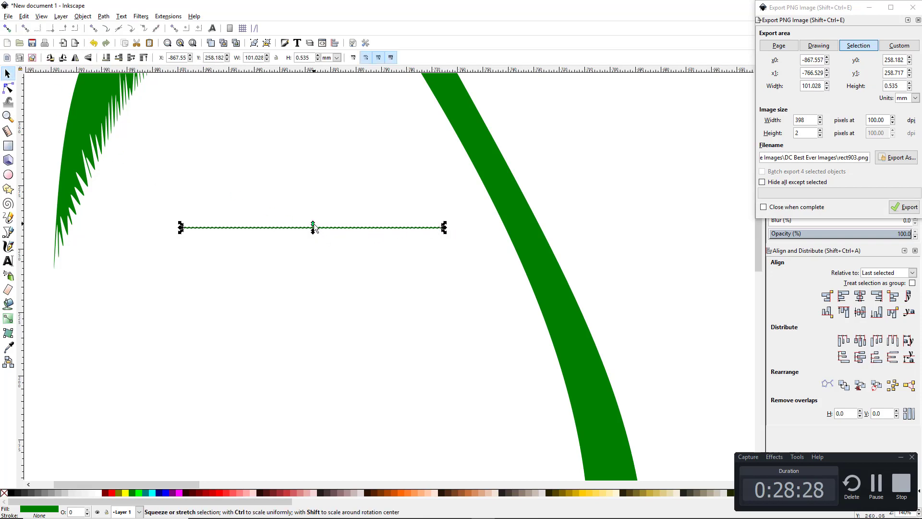
left_click(316, 244)
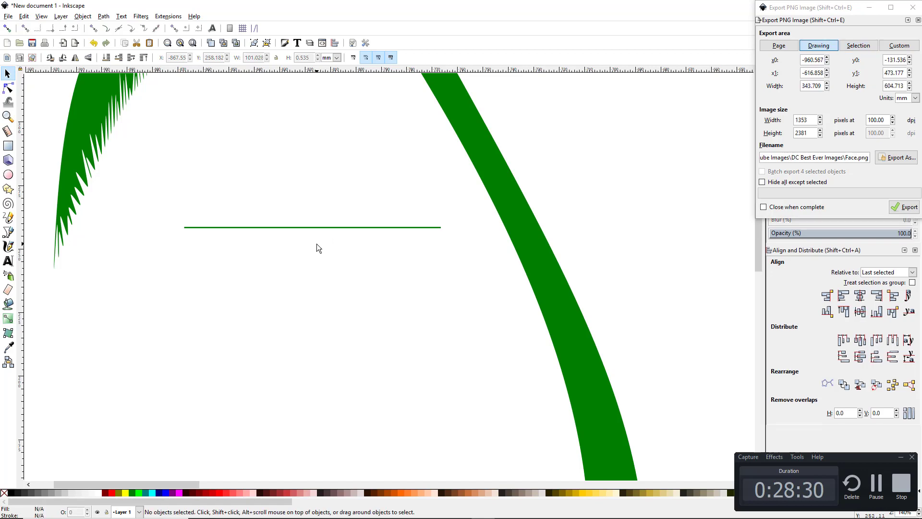
scroll(318, 249, "down", 1)
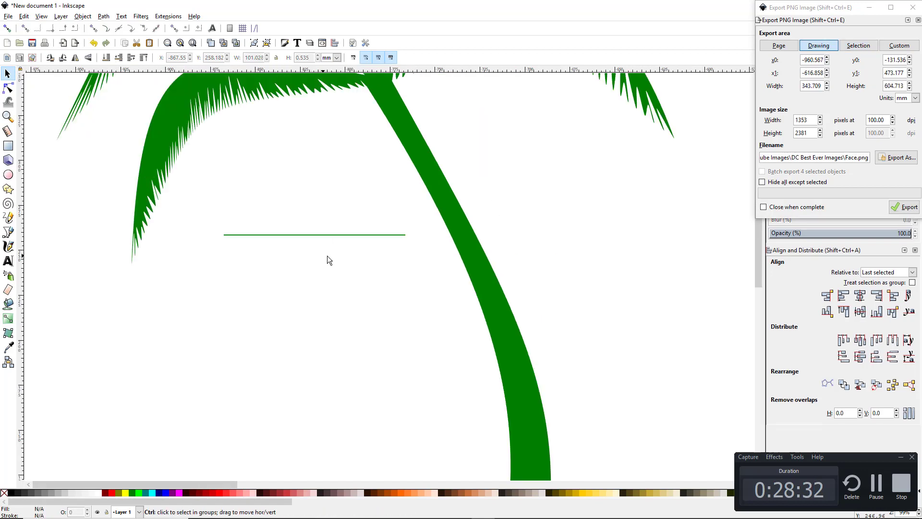
left_click(313, 235)
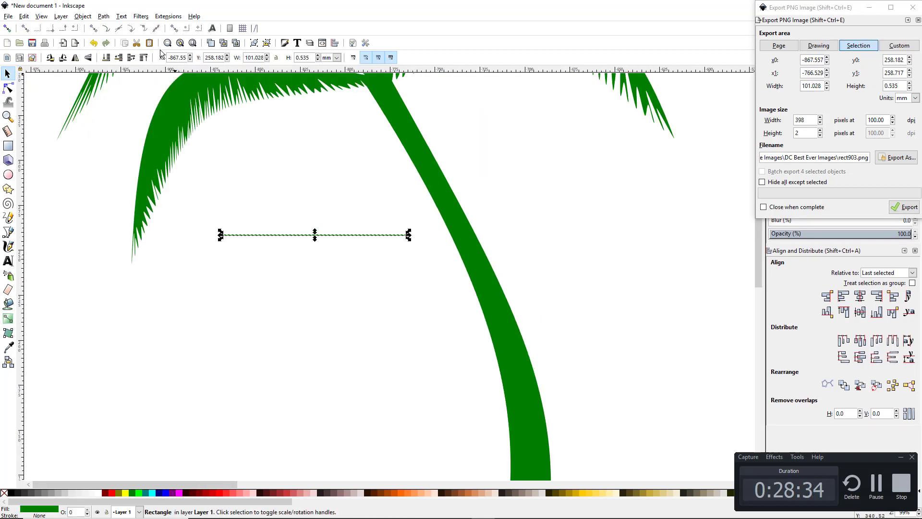
left_click(103, 16)
left_click(120, 28)
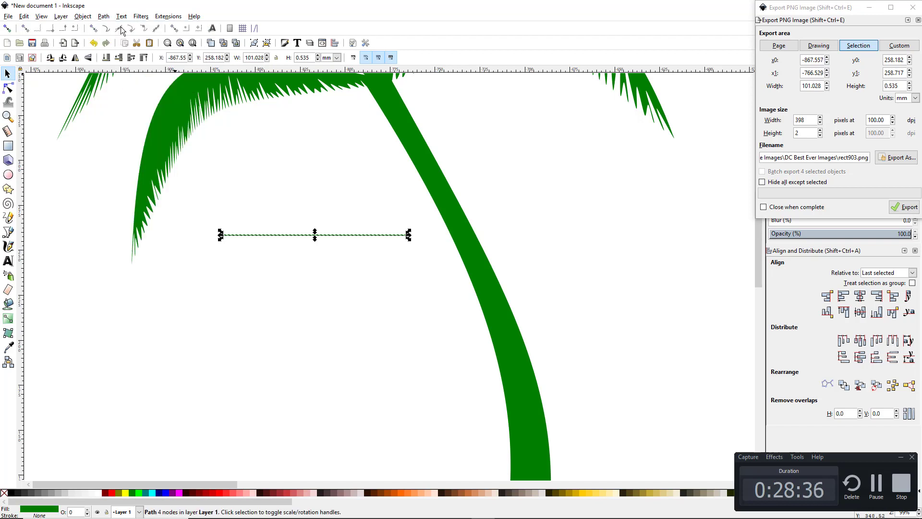
Try tilting the long thin bar diagonally, placing it over the trunk's upper end and filling it red
left_click(389, 237)
left_click_drag(408, 231, 367, 164)
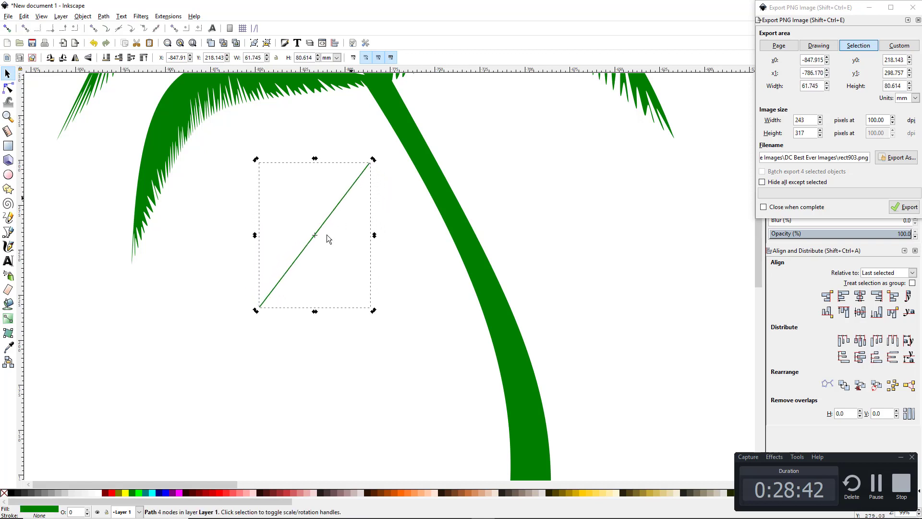
left_click_drag(306, 247, 341, 163)
left_click(111, 492)
scroll(460, 142, "up", 6)
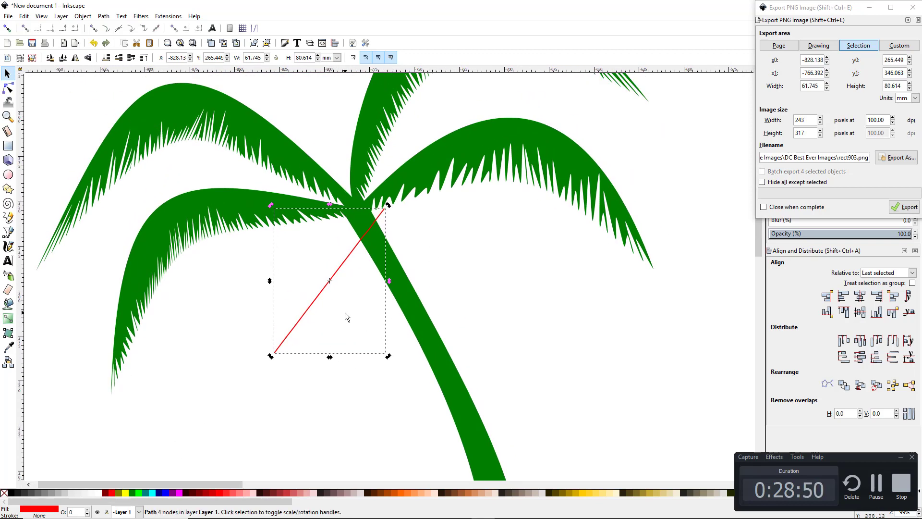
Undo the thin bar's red fill, move and rotation
key("ctrl+z")
key("ctrl+z")
key("ctrl+z")
Shorten the thin horizontal bar to about 25 mm wide, keeping its end nearest the trunk in place
left_click(342, 304)
left_click(279, 366)
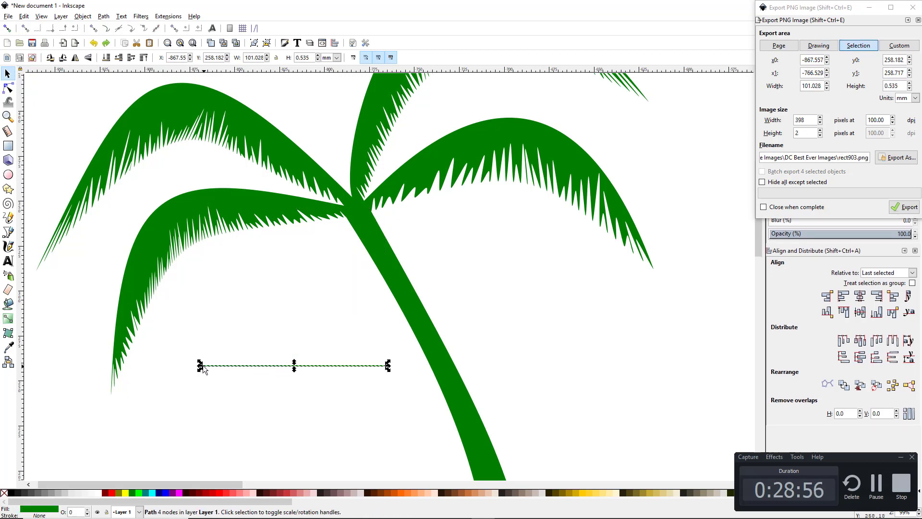
left_click_drag(202, 366, 336, 364)
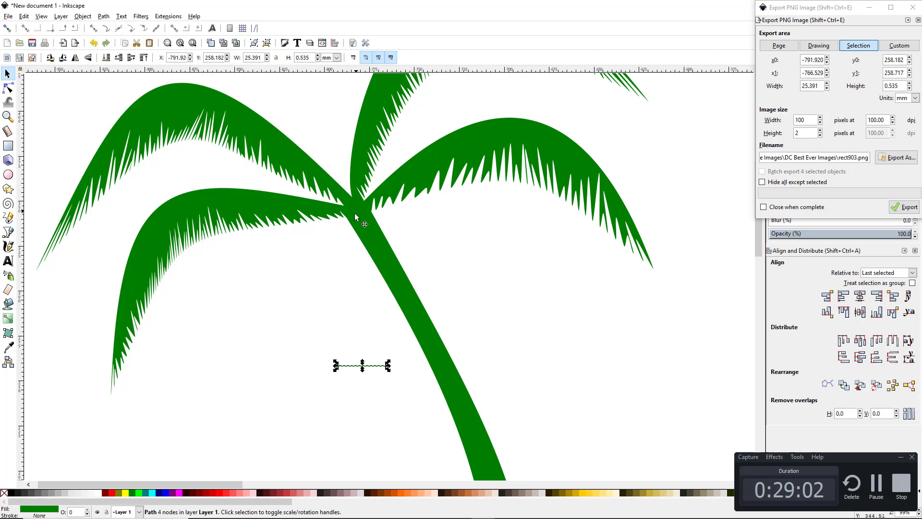
Place the short bar across the trunk's upper end, fill it red and tilt it steeply to span about 14.6 by 21.4 mm
left_click(379, 365)
left_click_drag(388, 363, 383, 344)
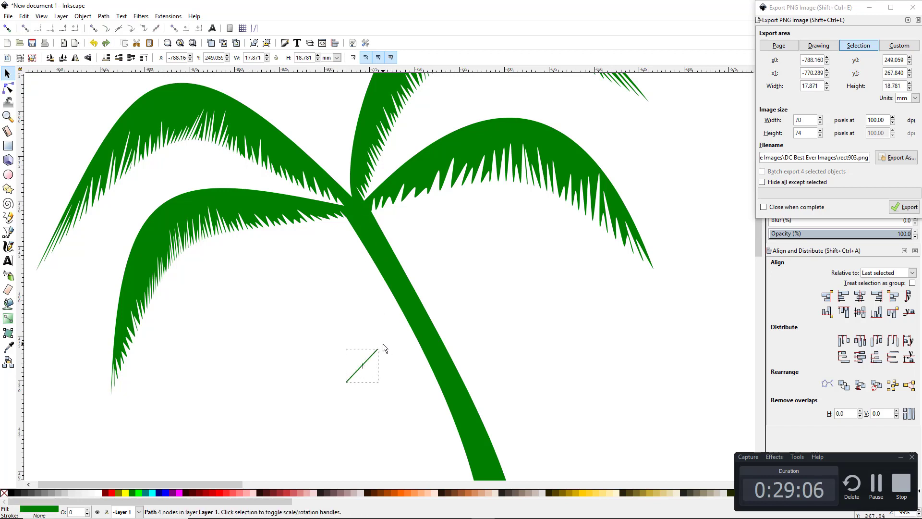
left_click_drag(358, 373, 361, 239)
left_click(114, 492)
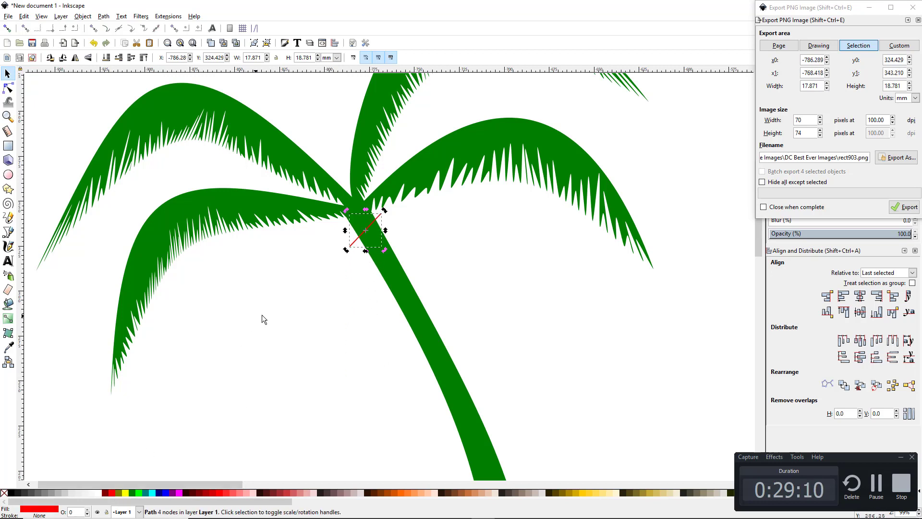
scroll(368, 264, "up", 1, "ctrl")
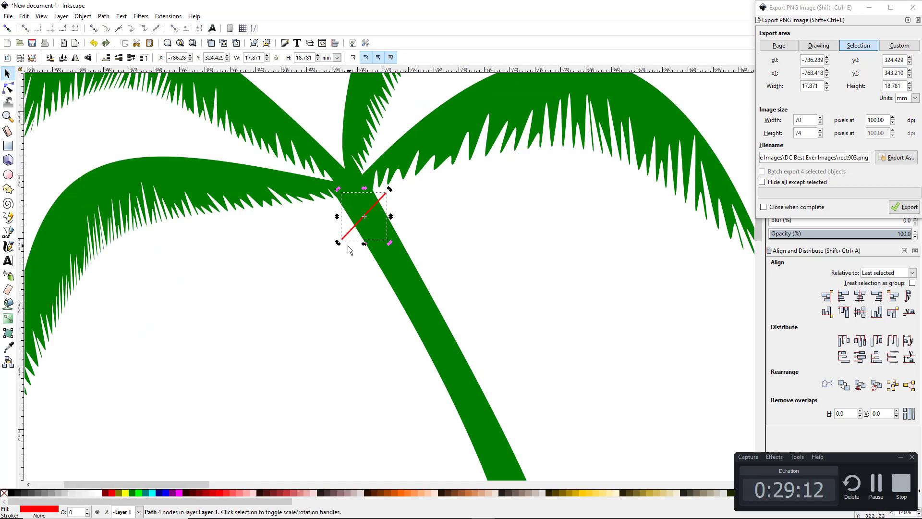
left_click_drag(339, 246, 342, 247)
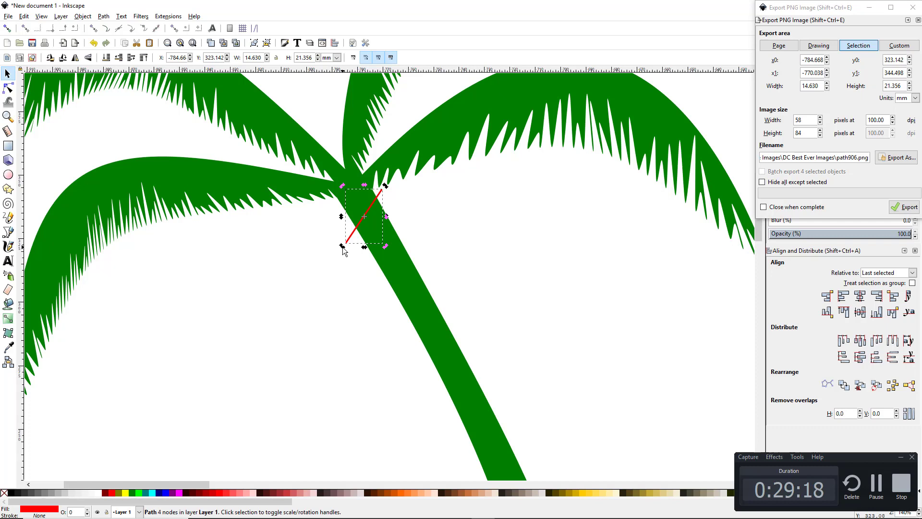
Mirror the duplicated red bar below the first and tilt it almost level across the trunk, spanning about 25.3 by 3.1 mm
key("h")
left_click_drag(364, 224, 363, 247)
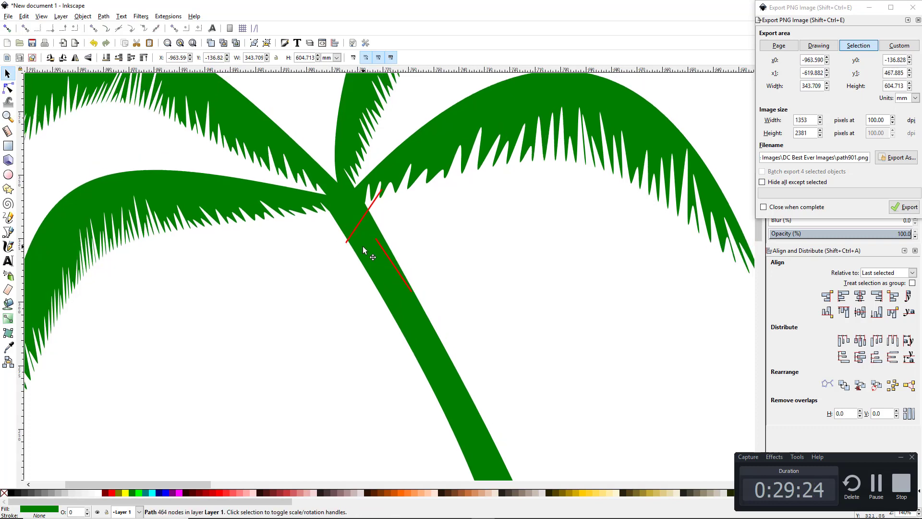
key("ctrl+z")
left_click(389, 259)
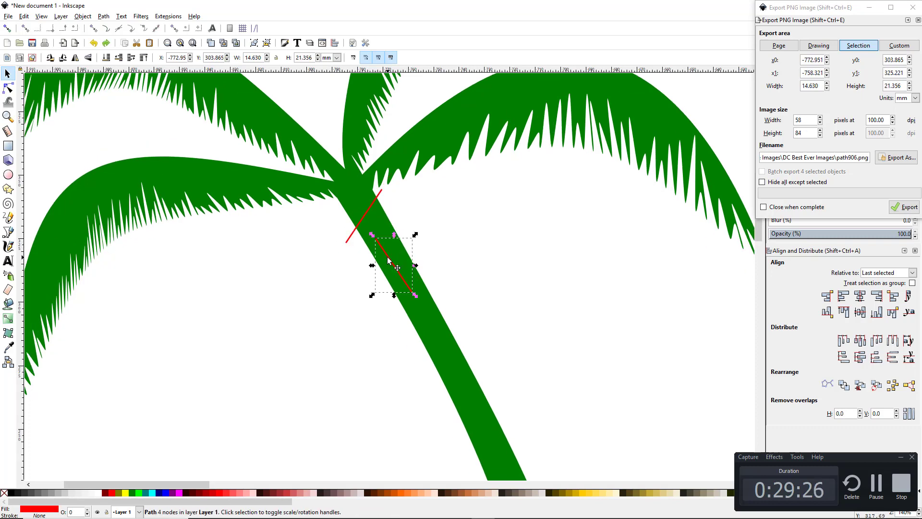
left_click(374, 239)
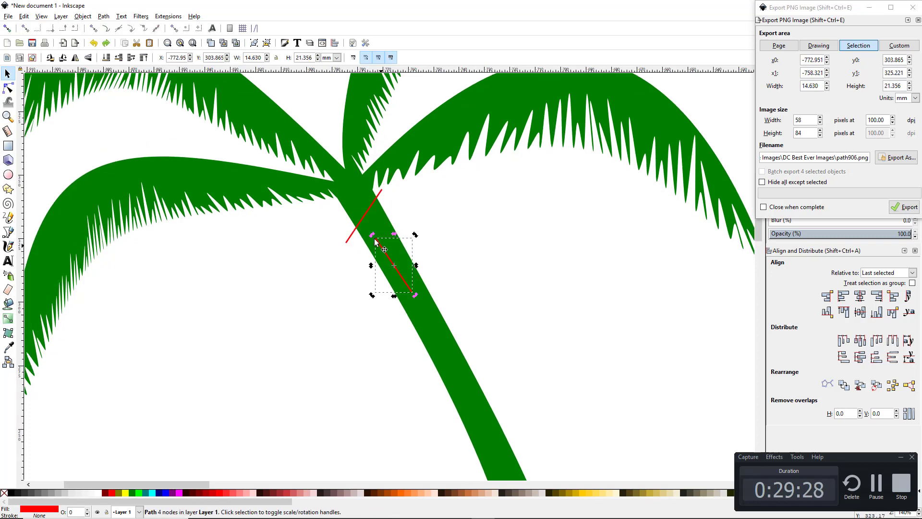
left_click_drag(372, 235, 357, 262)
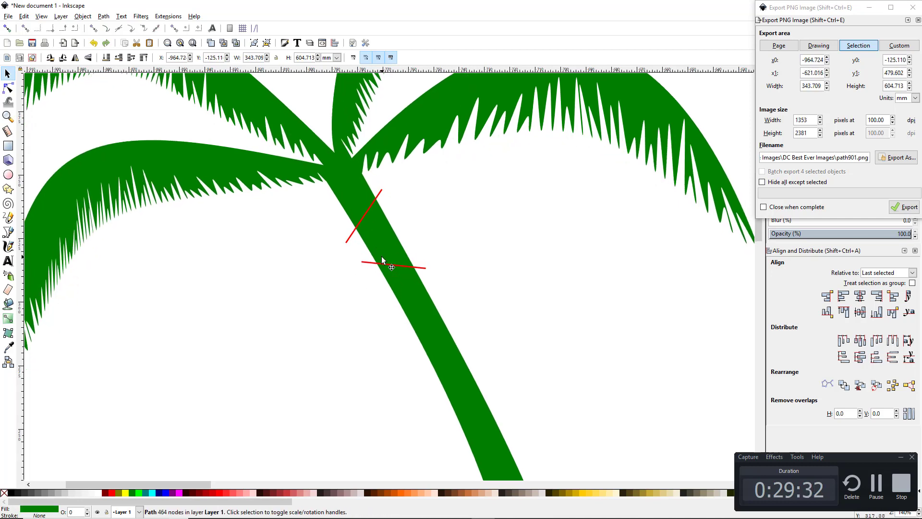
left_click(383, 258)
left_click_drag(420, 264, 413, 246)
Add two more red bars down the trunk, one steep at about 13.6 by 22 mm and one almost level at about 25.3 by 3 mm
key("ctrl+d")
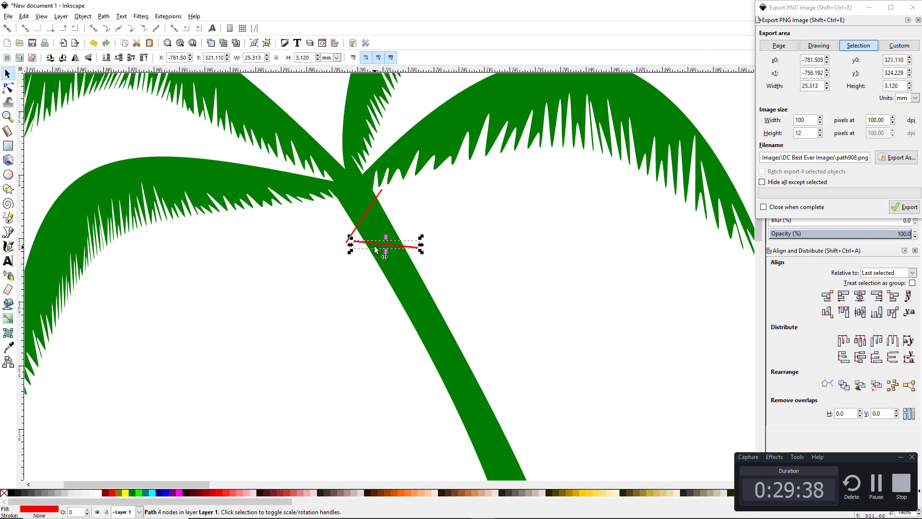
left_click_drag(380, 244, 376, 304)
left_click(379, 272)
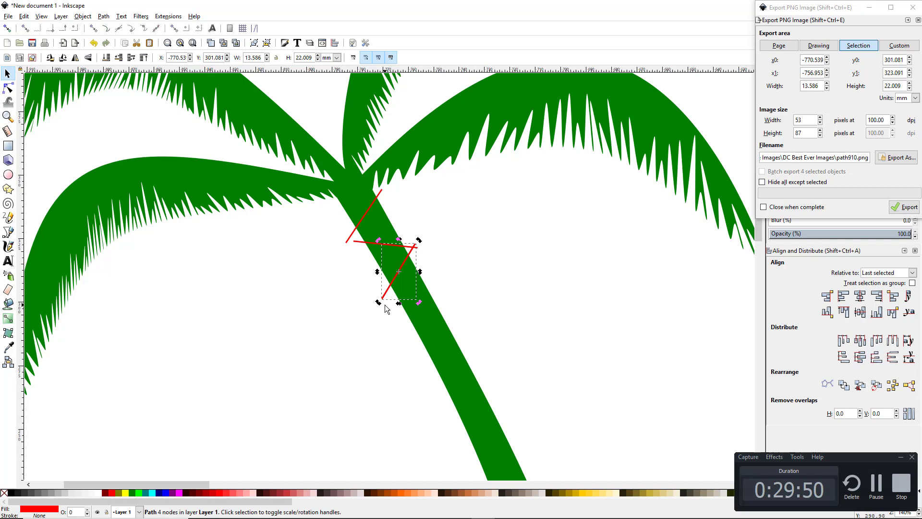
mouse_move(417, 295)
left_mouse_down()
mouse_move(454, 350)
mouse_move(455, 328)
mouse_move(423, 294)
left_mouse_up()
key("ctrl+d")
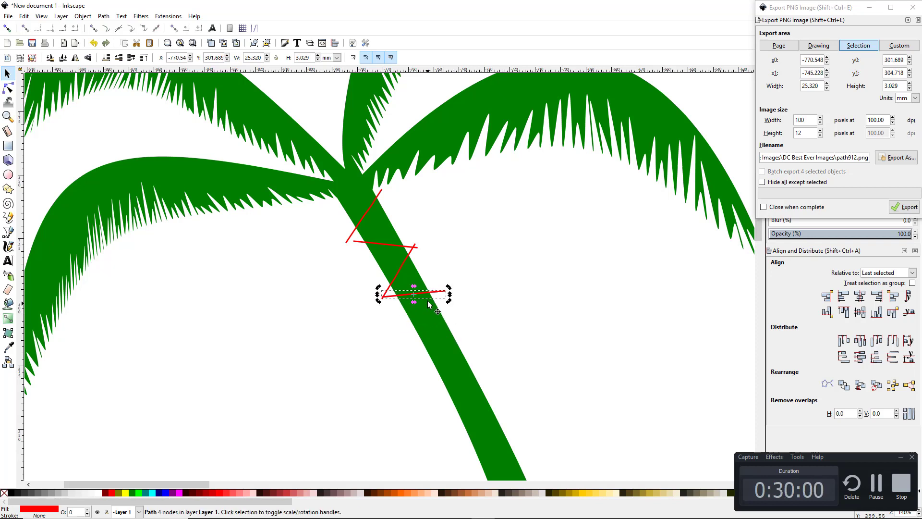
Continue the zigzag down the trunk with three more red bars, the lowest one steep at about 14.8 by 21.3 mm
left_click_drag(428, 296, 440, 355)
left_click(440, 358)
left_click_drag(465, 320, 450, 374)
key("ctrl+d")
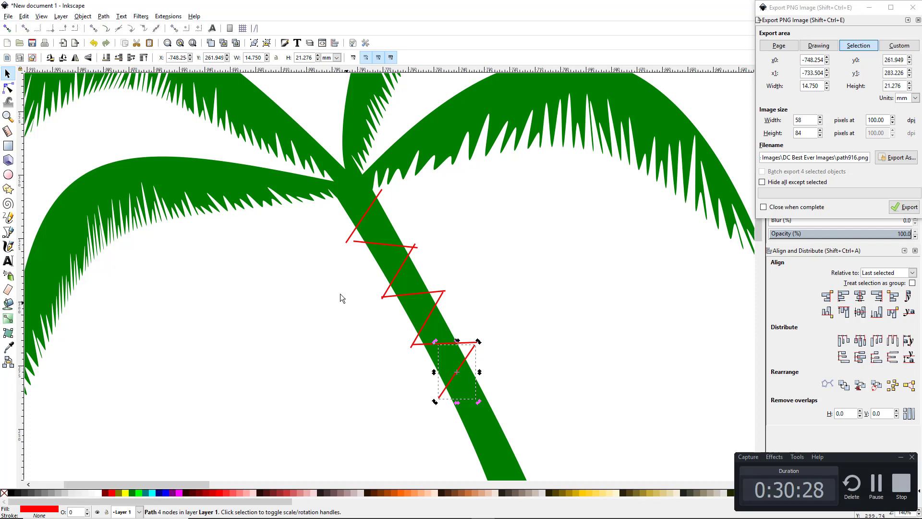
left_click(335, 282)
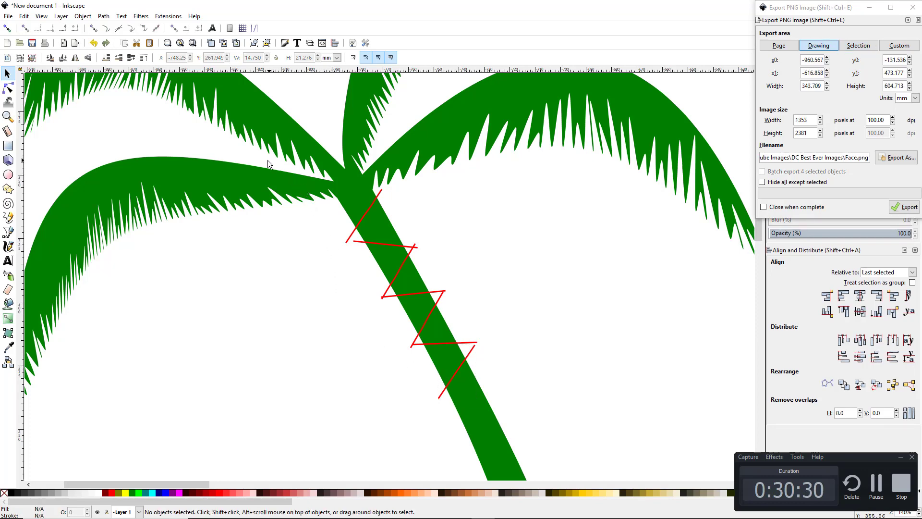
Combine all the red bars into one path and subtract it from the palm to cut bark lines into the upper trunk
scroll(520, 367, "down", 2, "ctrl")
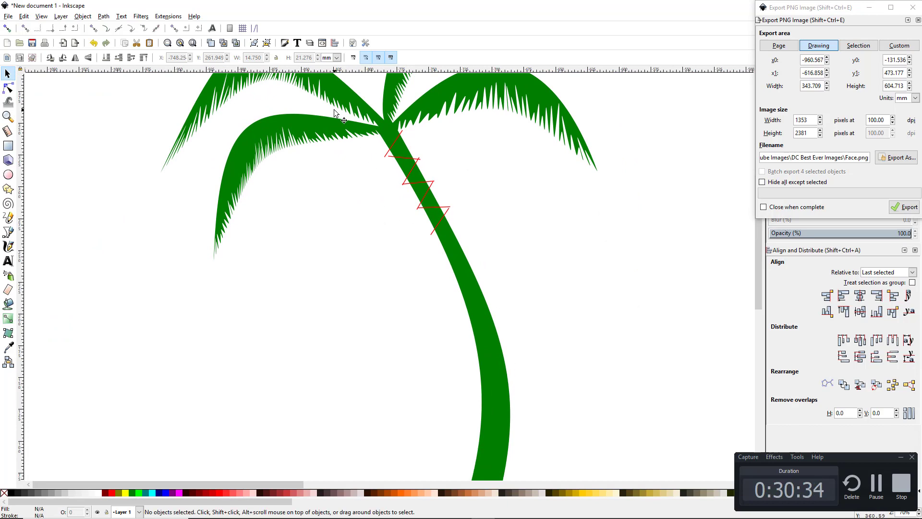
left_click_drag(334, 109, 392, 138)
key("ctrl+z")
left_click(377, 216)
left_click_drag(281, 97, 544, 285)
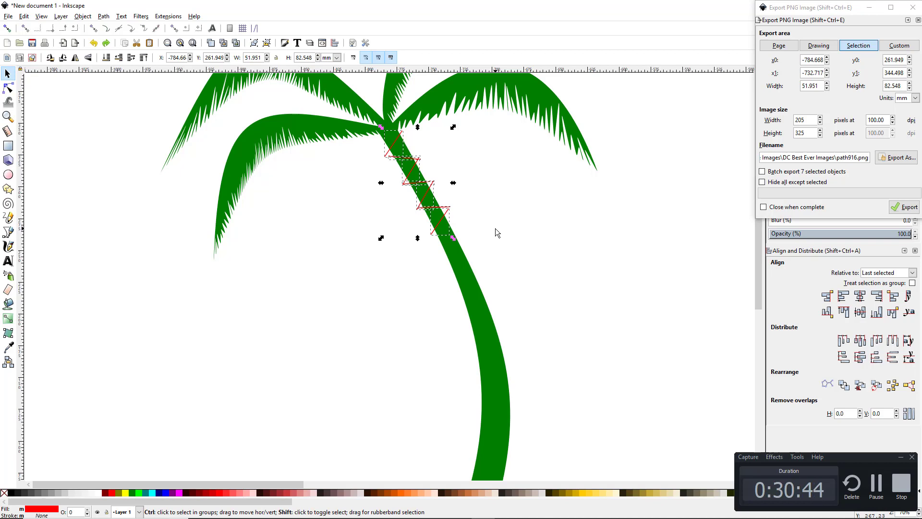
key("ctrl+k")
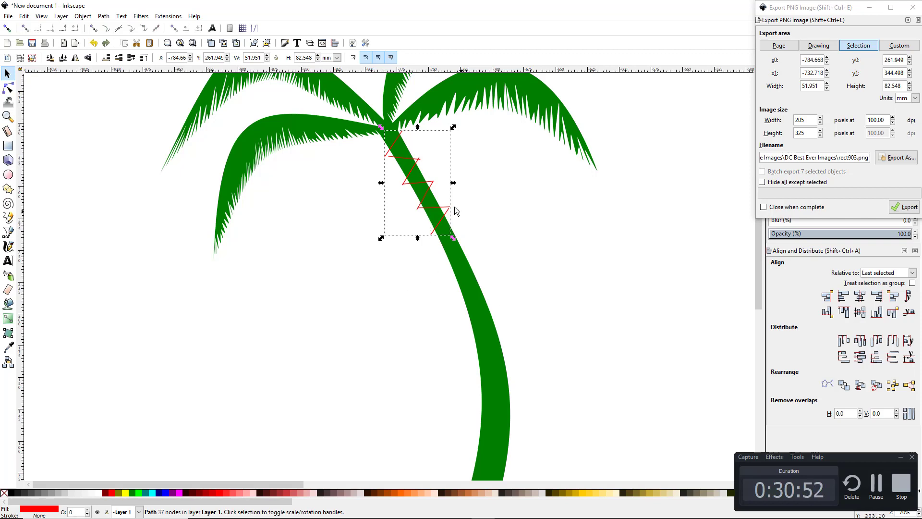
left_click(464, 272, "shift")
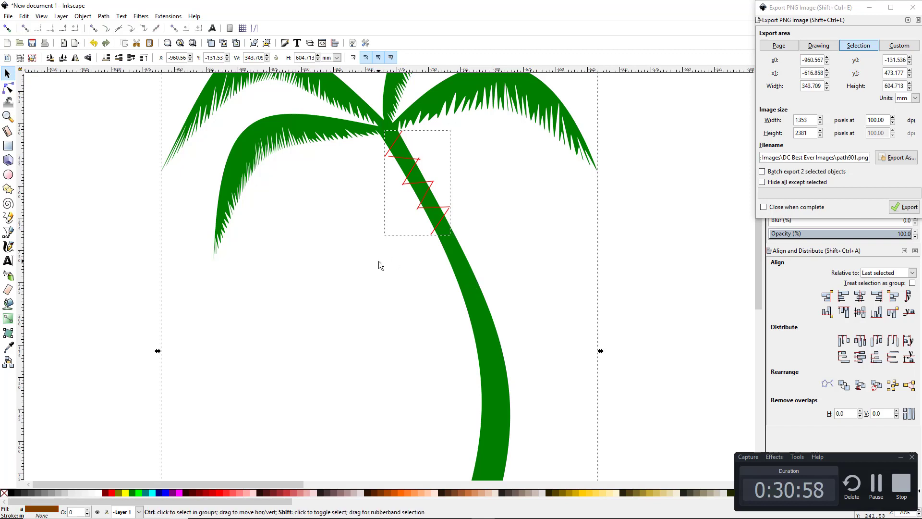
key("ctrl+minus")
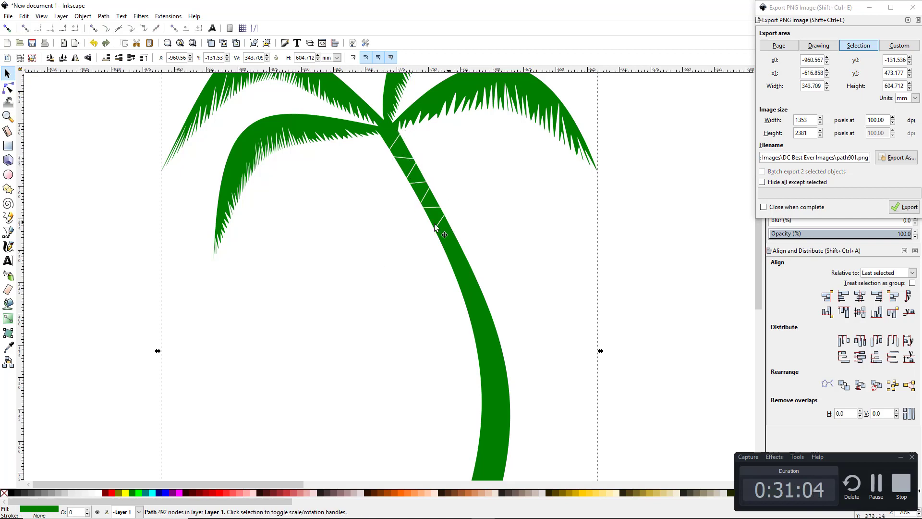
scroll(524, 238, "down", 2)
left_click_drag(540, 242, 522, 198)
left_click_drag(478, 315, 454, 371)
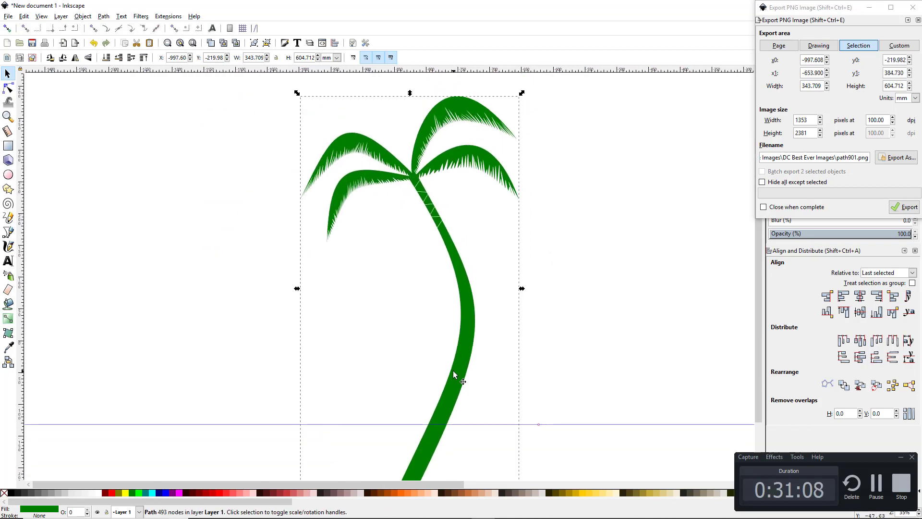
key("ctrl+z")
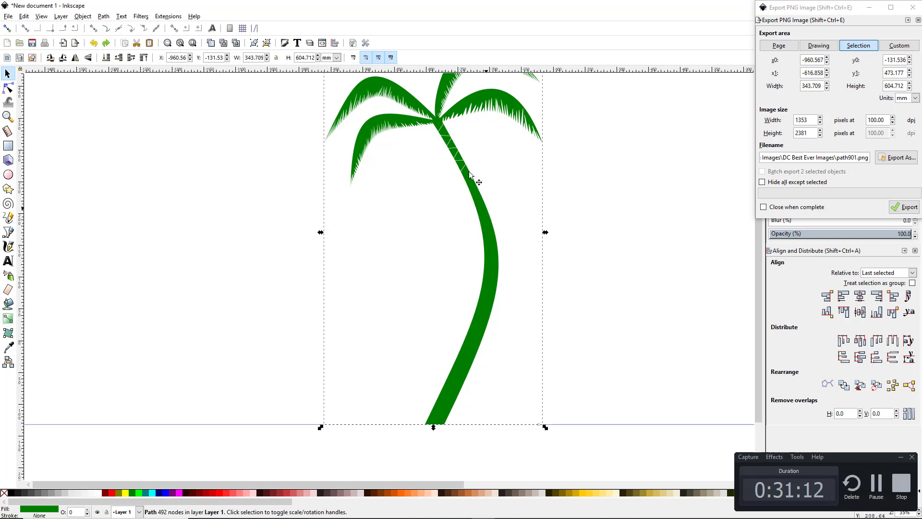
Raise the two nodes at the trunk's base together to shorten the palm to about 357 mm tall
scroll(622, 264, "down", 2)
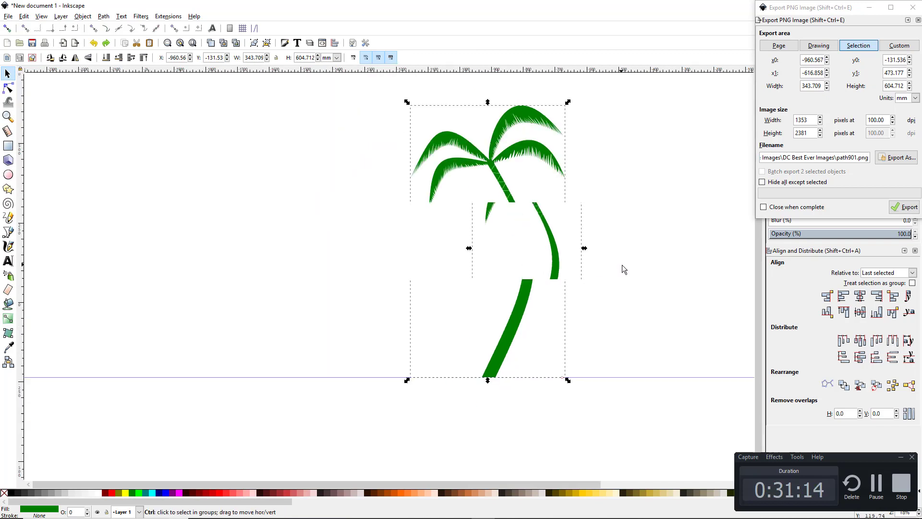
left_click_drag(641, 267, 511, 283)
left_click(508, 275)
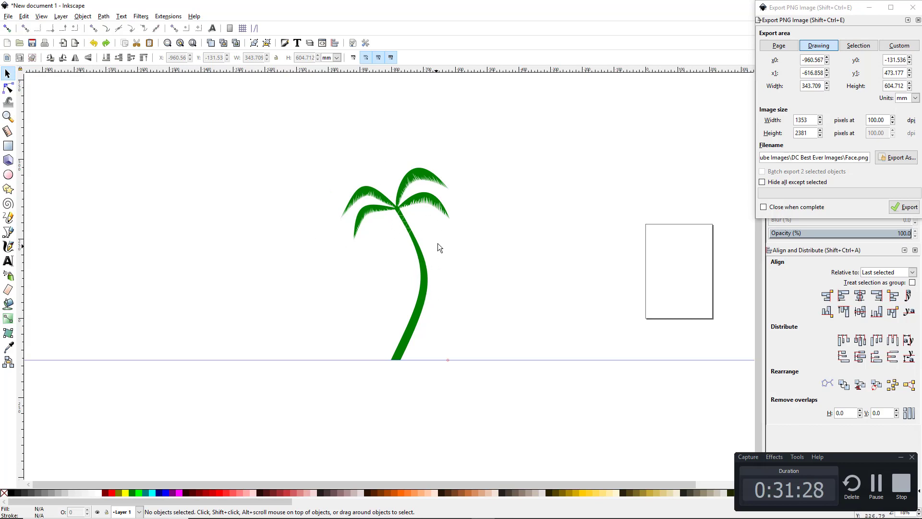
left_click(419, 332)
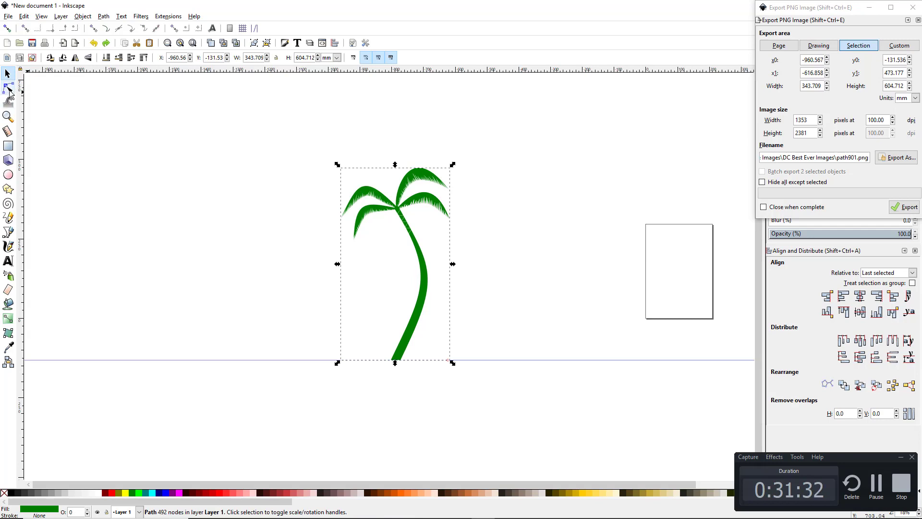
left_click(9, 88)
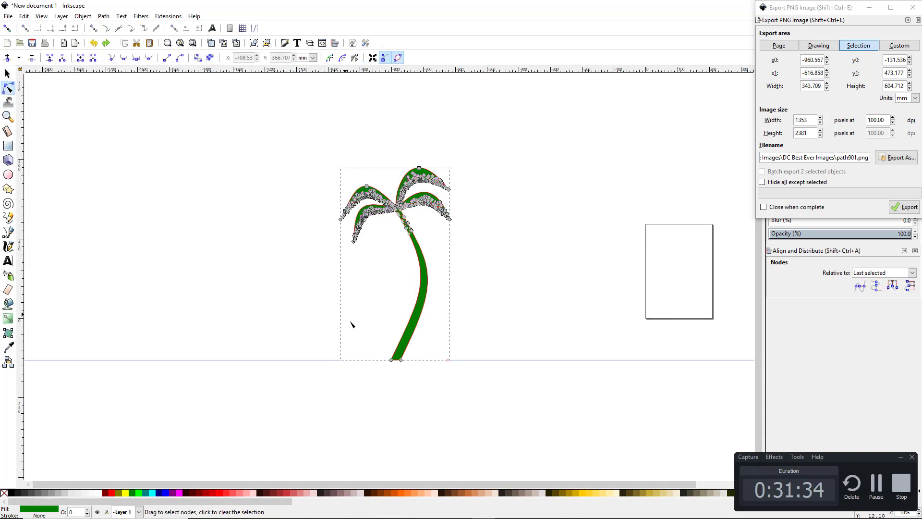
left_click_drag(374, 347, 417, 287)
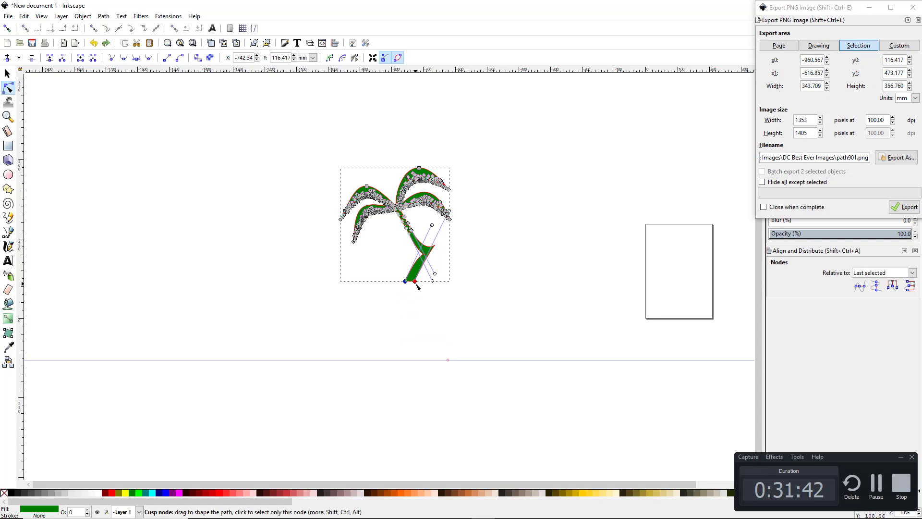
Pull in the curve handles of the shortened trunk so both sides follow one smooth bend without kinks
scroll(414, 354, "down", 2)
scroll(417, 354, "up", 4)
scroll(415, 352, "up", 3)
left_click_drag(476, 345, 433, 468)
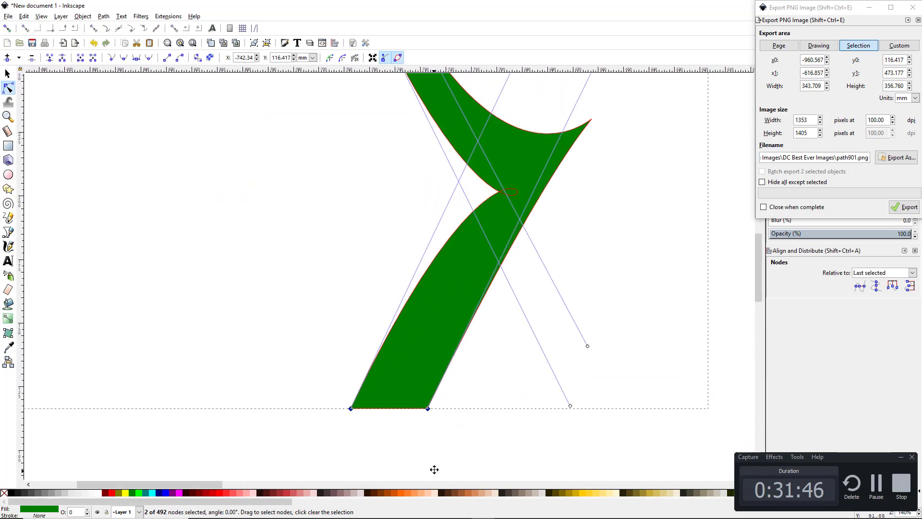
scroll(436, 464, "down", 2)
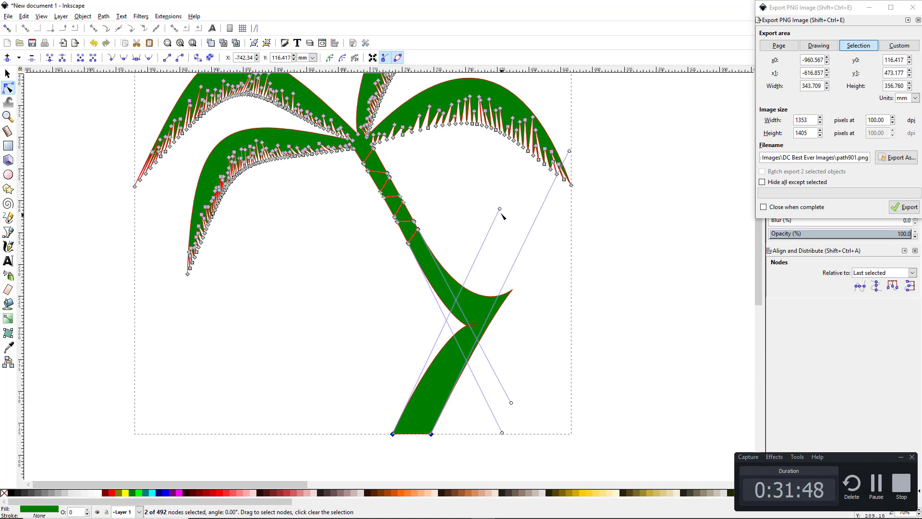
left_click_drag(500, 210, 385, 342)
left_click_drag(569, 151, 470, 236)
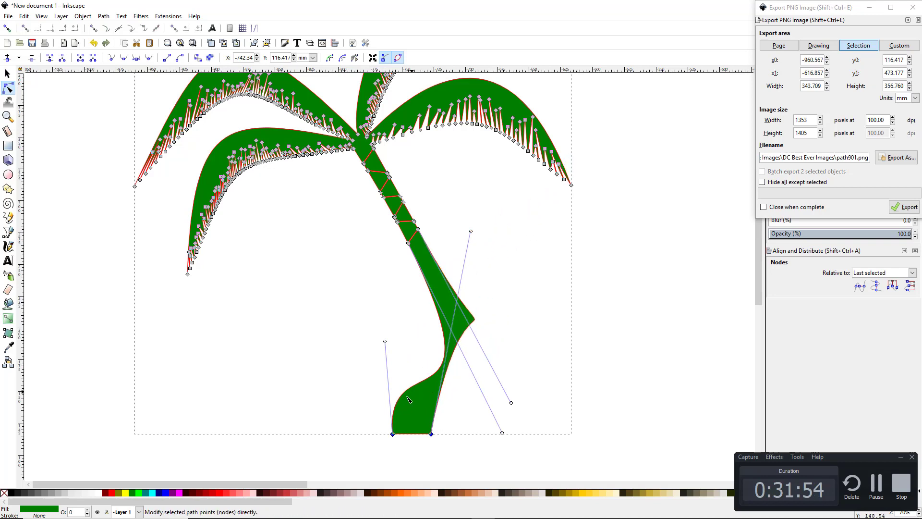
left_click_drag(385, 342, 398, 374)
left_click_drag(375, 342, 393, 434)
left_click_drag(470, 231, 451, 378)
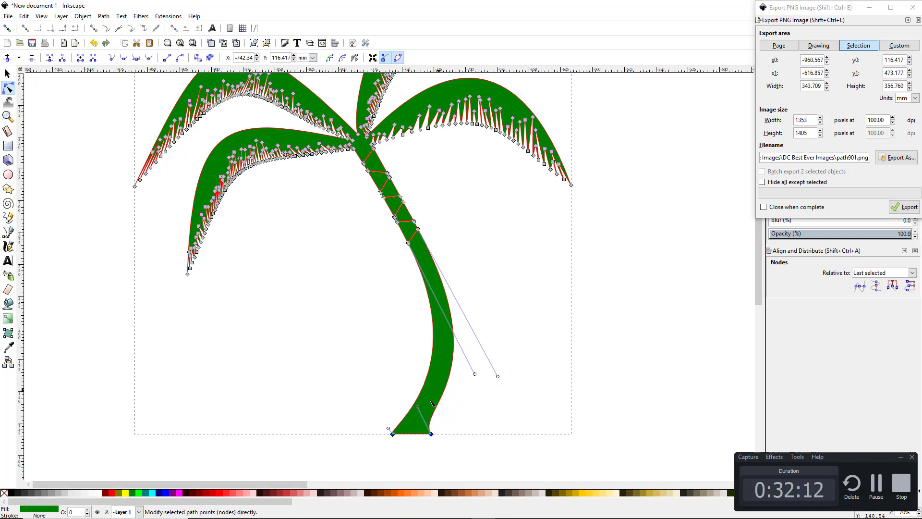
Fine-tune the handles on the lower trunk's outer side so it curves cleanly down to the base, and deselect the palm
left_click_drag(420, 407, 440, 426)
left_click_drag(457, 388, 451, 365)
left_click_drag(432, 394, 442, 402)
left_click(554, 301)
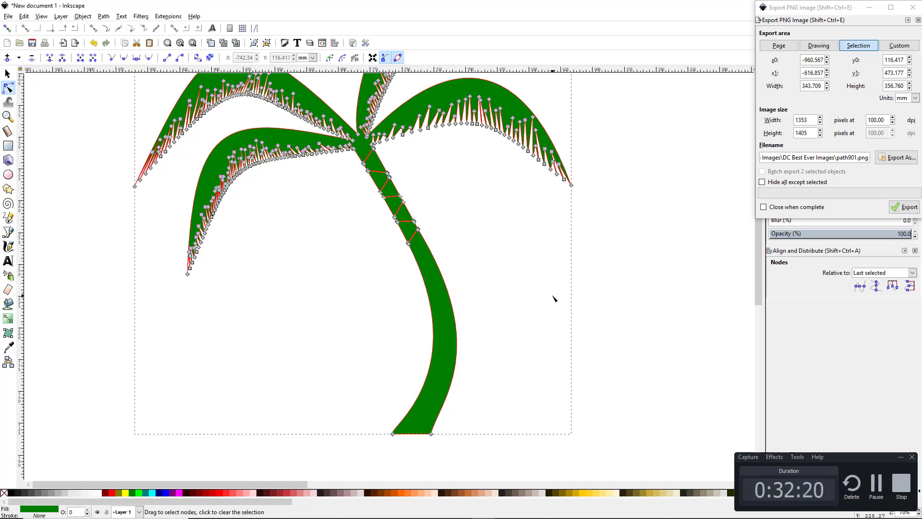
left_click(646, 279)
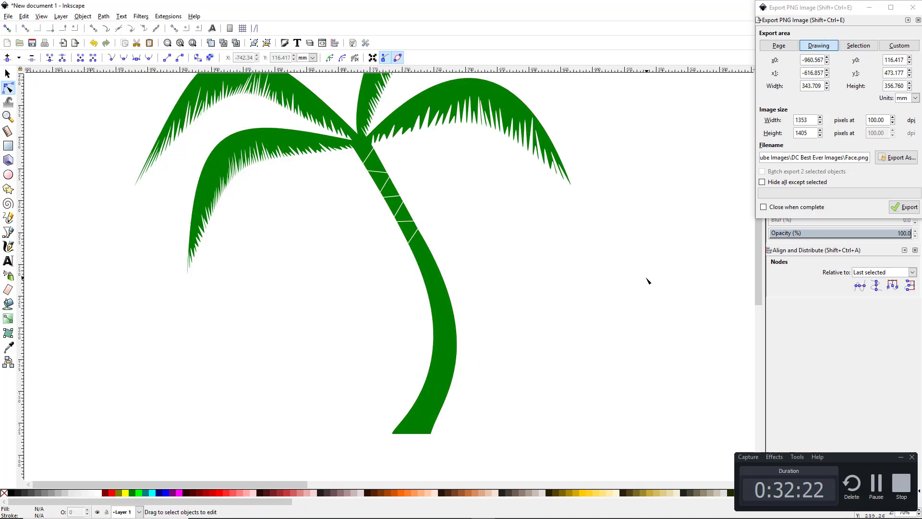
scroll(611, 286, "down", 4)
scroll(594, 346, "down", 1)
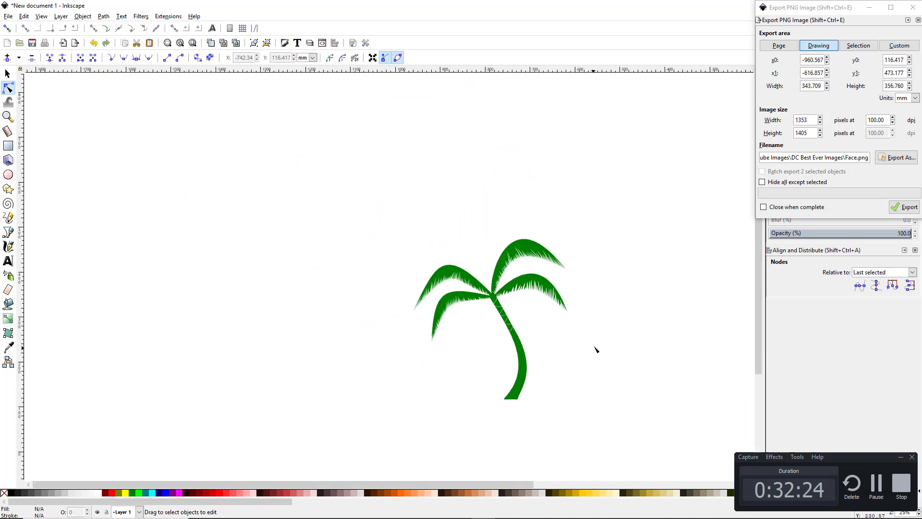